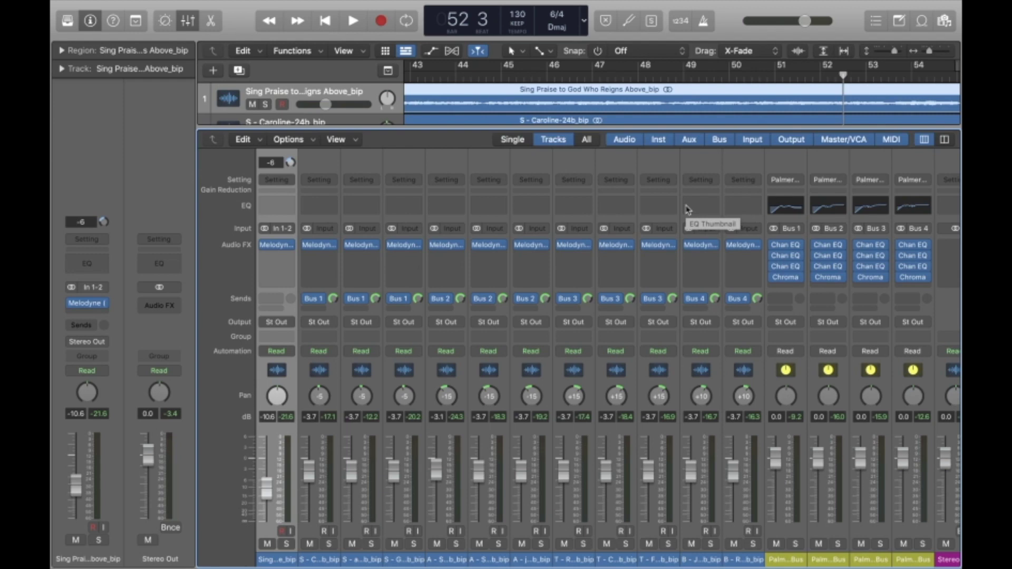
- Insert iZotope Ozone 9 (Stereo) into an empty Audio FX slot on the Stereo Out channel
scroll(917, 301, "right", 3)
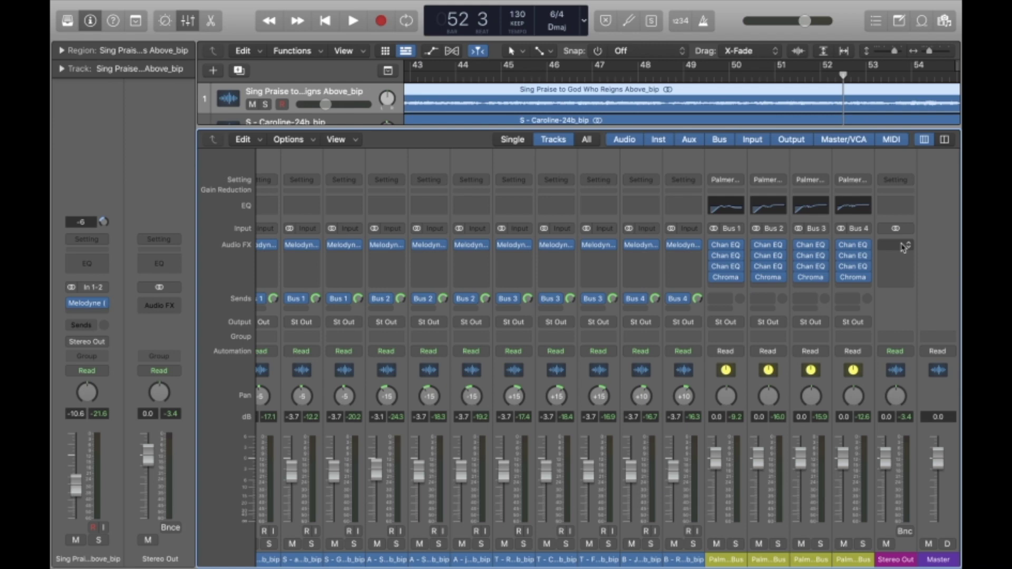
scroll(922, 266, "left", 3)
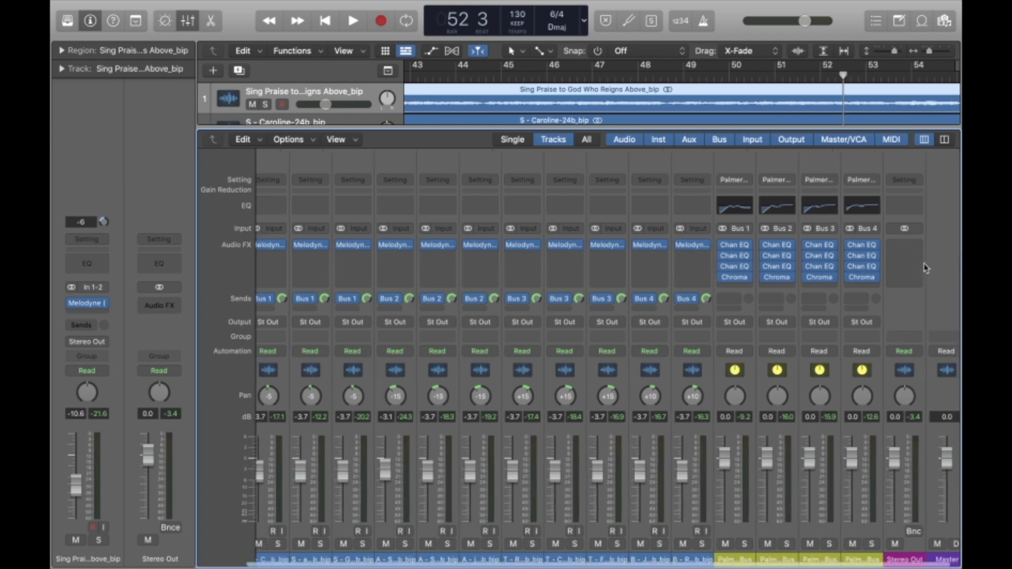
scroll(922, 266, "right", 3)
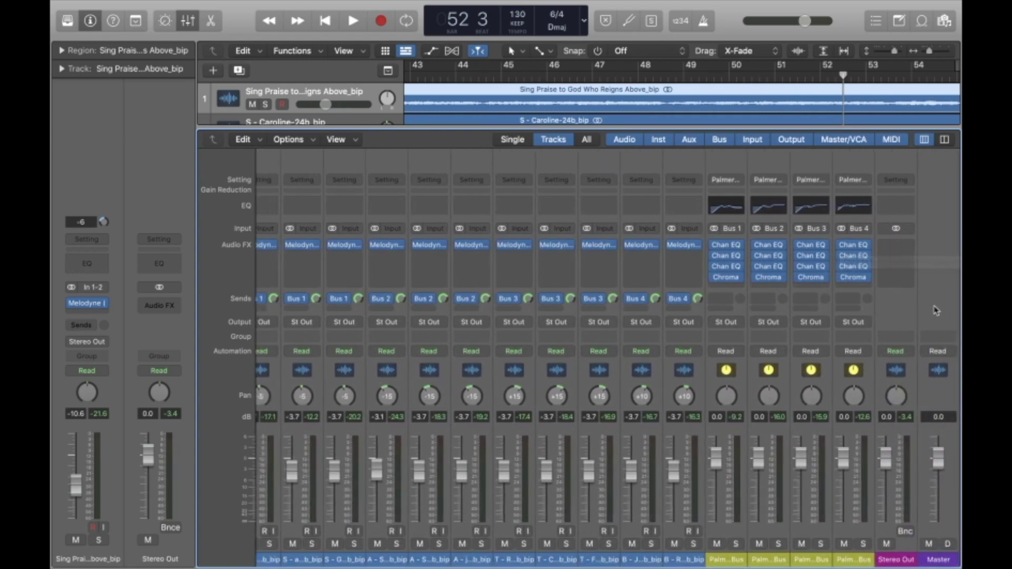
scroll(917, 308, "left", 3)
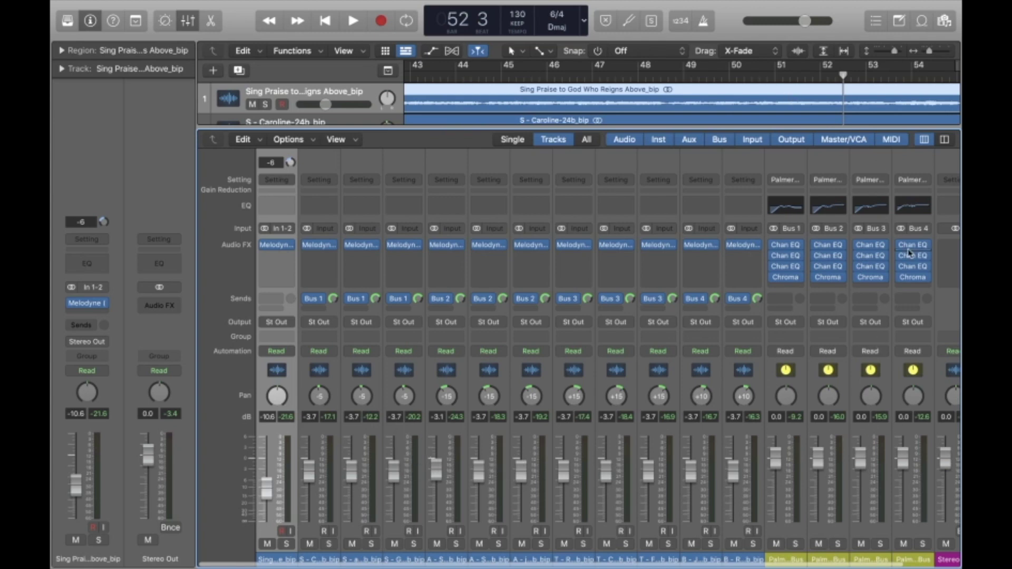
scroll(881, 238, "right", 4)
scroll(881, 238, "left", 2)
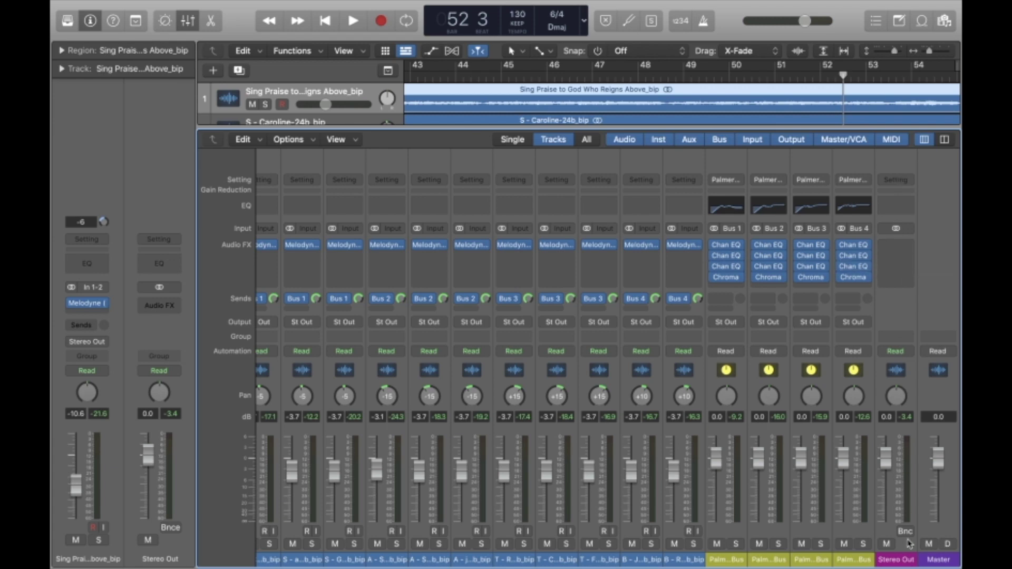
left_click(889, 246)
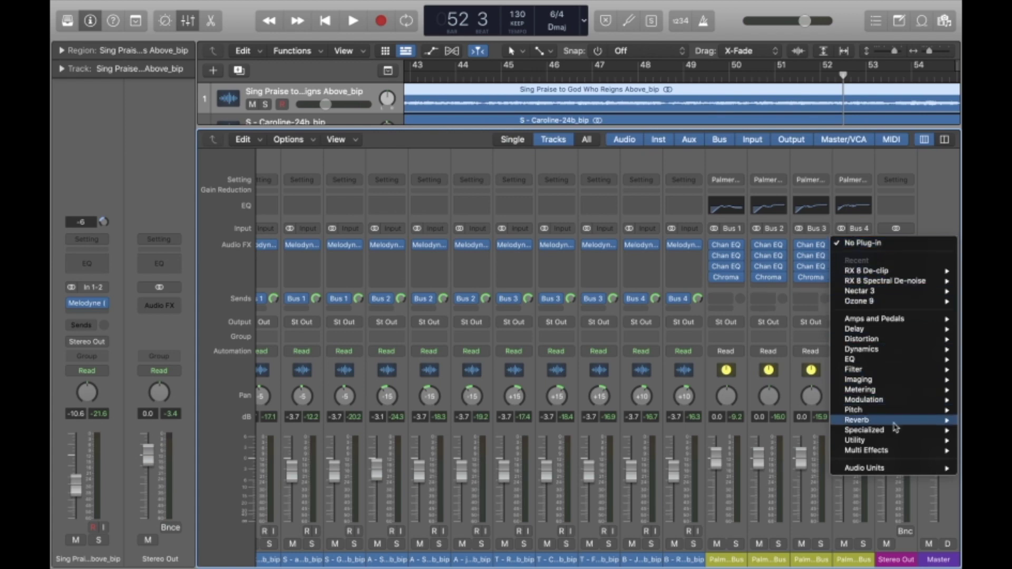
mouse_move(893, 468)
mouse_move(780, 490)
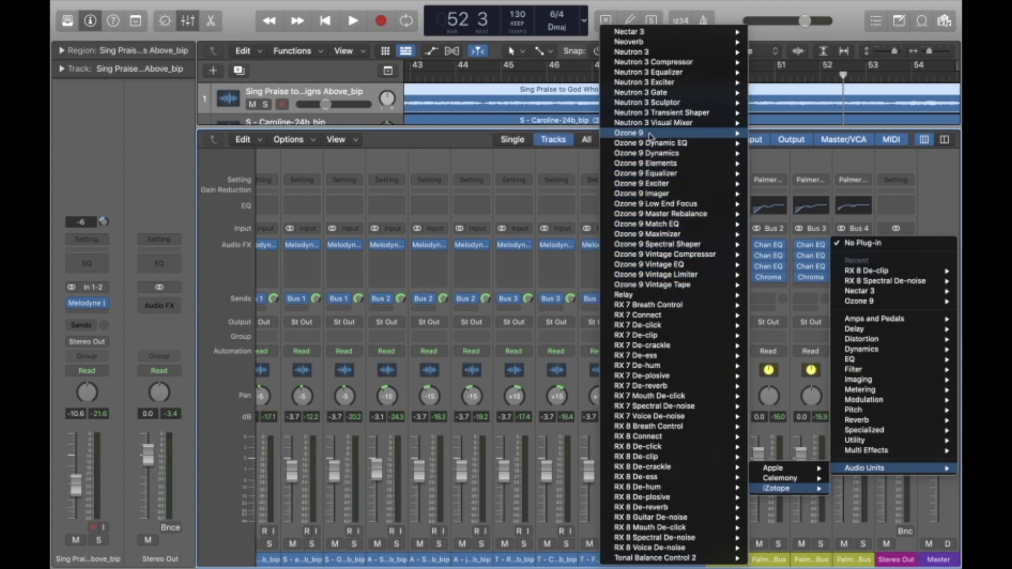
mouse_move(651, 136)
left_click(841, 242)
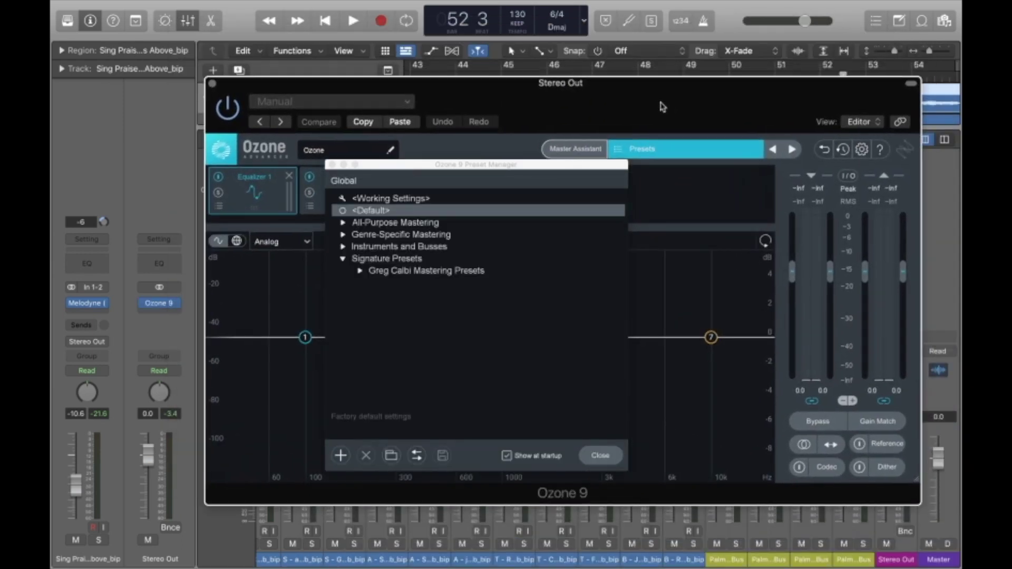
- Load the Classical preset from Ozone's Genre-Specific Mastering presets and close the Preset Manager
left_click_drag(662, 107, 632, 85)
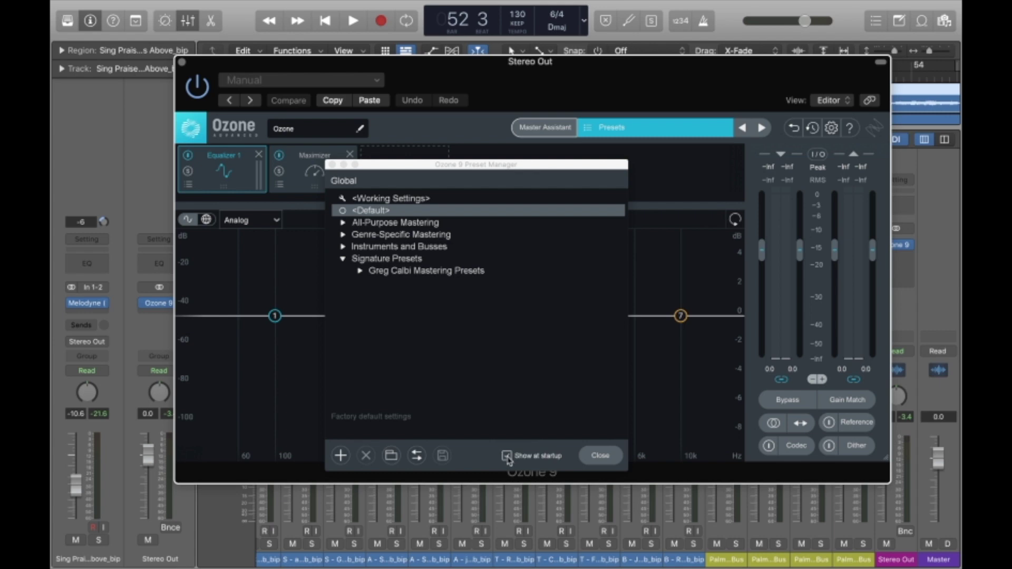
left_click(343, 235)
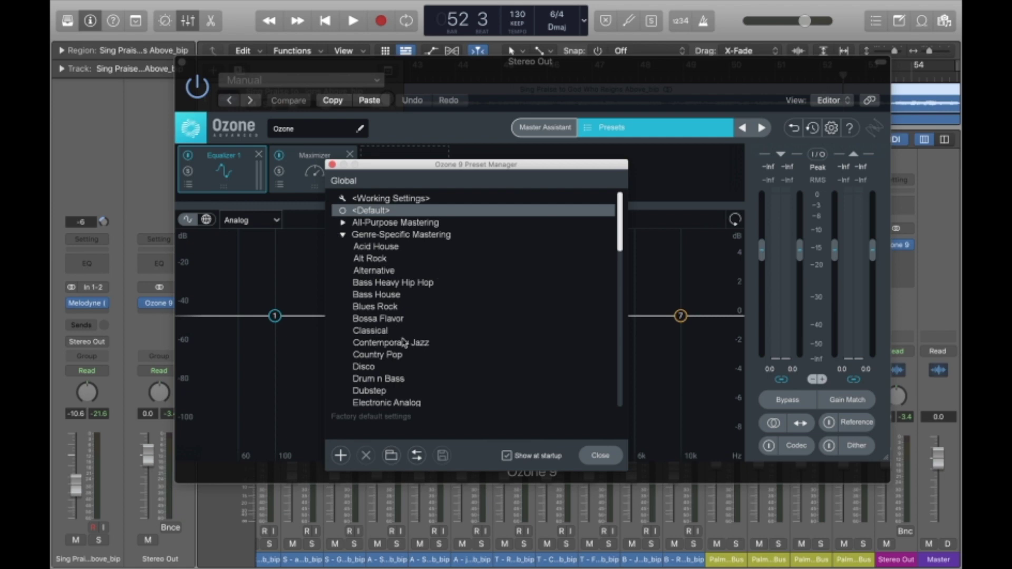
left_click(371, 331)
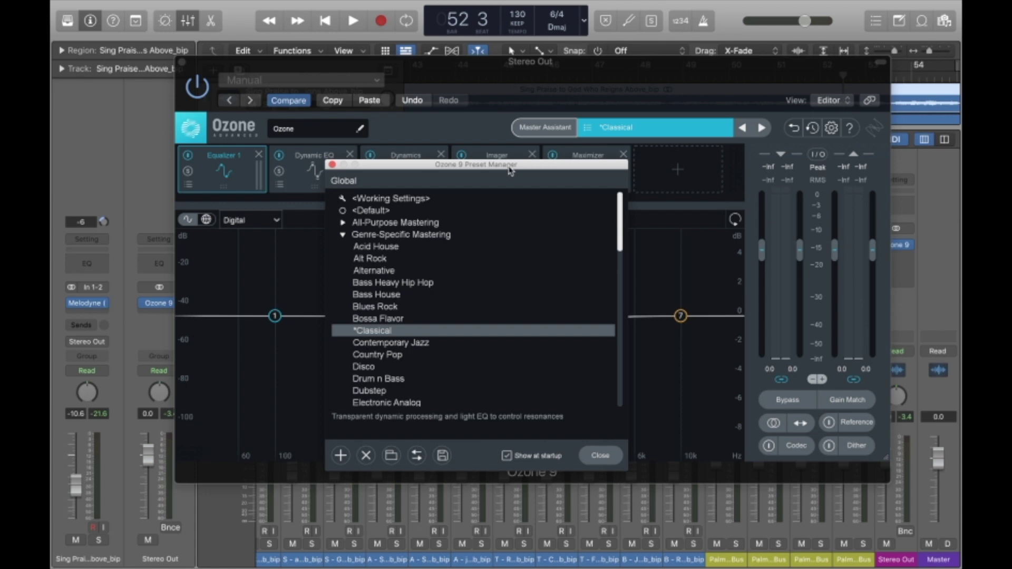
mouse_move(509, 166)
left_mouse_down()
mouse_move(520, 211)
mouse_move(502, 143)
mouse_move(513, 241)
mouse_move(507, 155)
left_mouse_up()
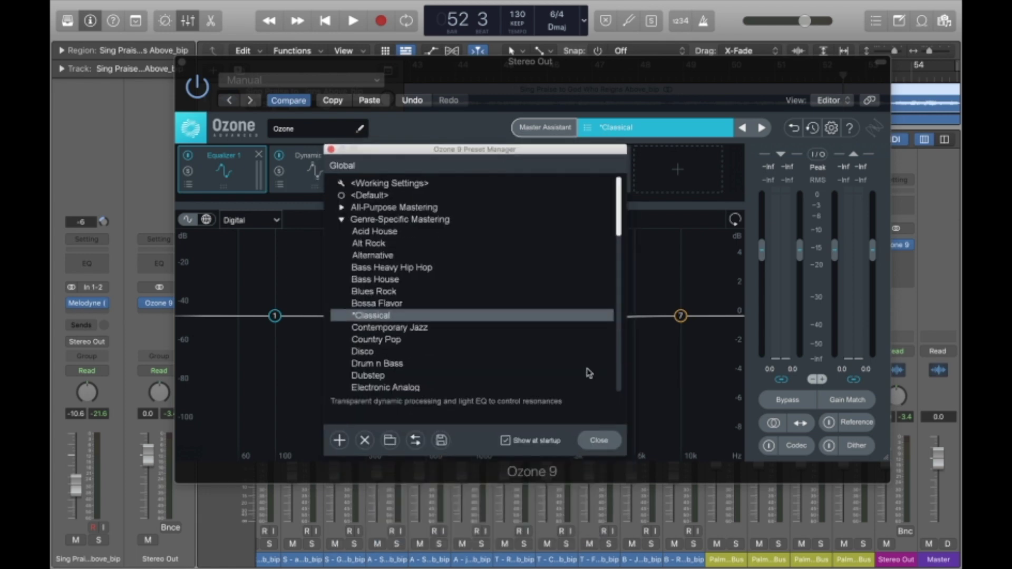
left_click(601, 440)
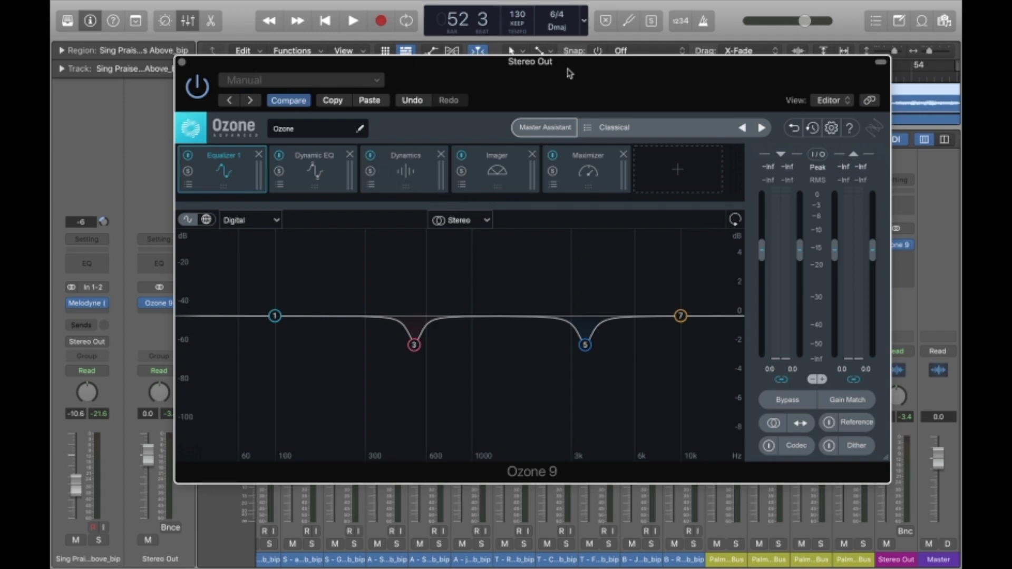
- Place the playhead at bar 40 in the ruler
left_click_drag(568, 69, 611, 176)
scroll(600, 79, "left", 3)
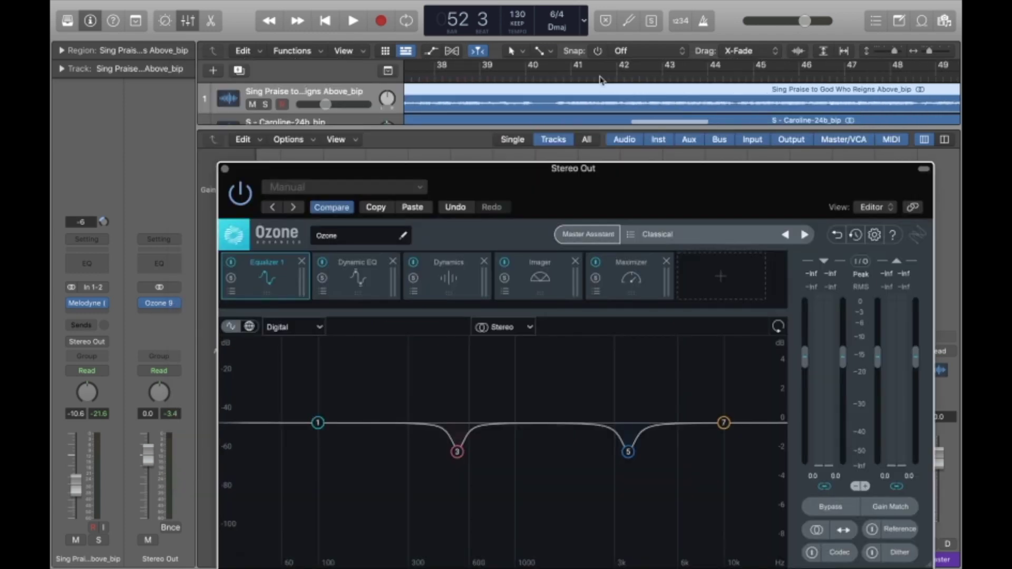
scroll(601, 84, "down", 10)
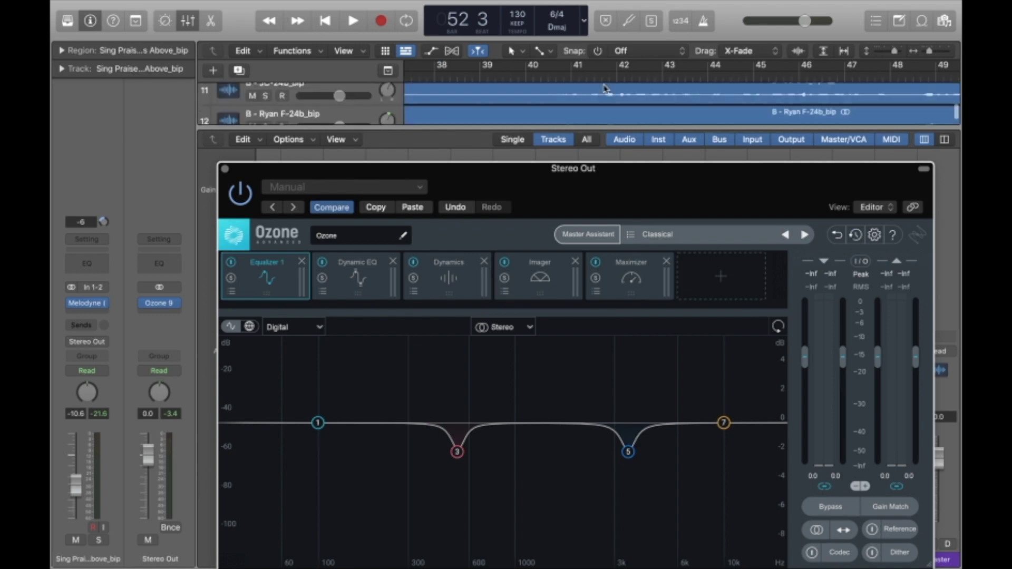
scroll(605, 89, "up", 2)
left_click(556, 78)
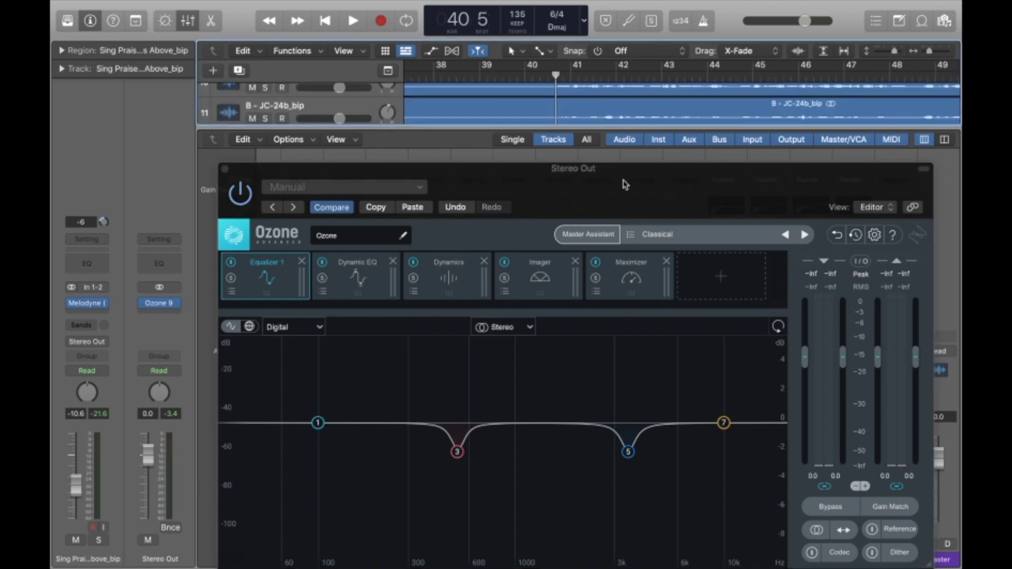
left_click_drag(626, 183, 606, 106)
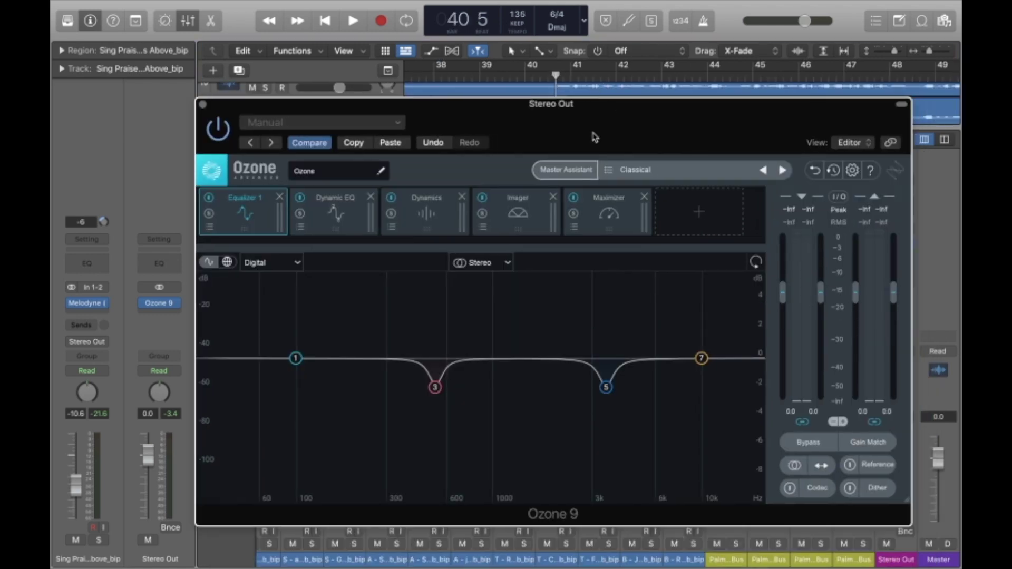
- Start Ozone's Master Assistant with Modern modules, Manual loudness at Medium intensity, and Streaming
left_click(571, 174)
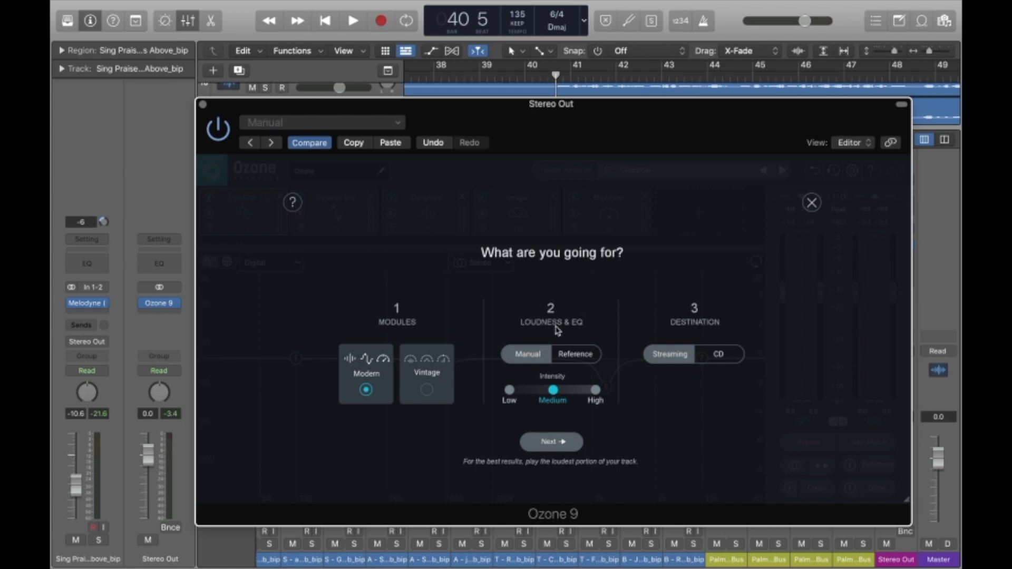
left_click(581, 358)
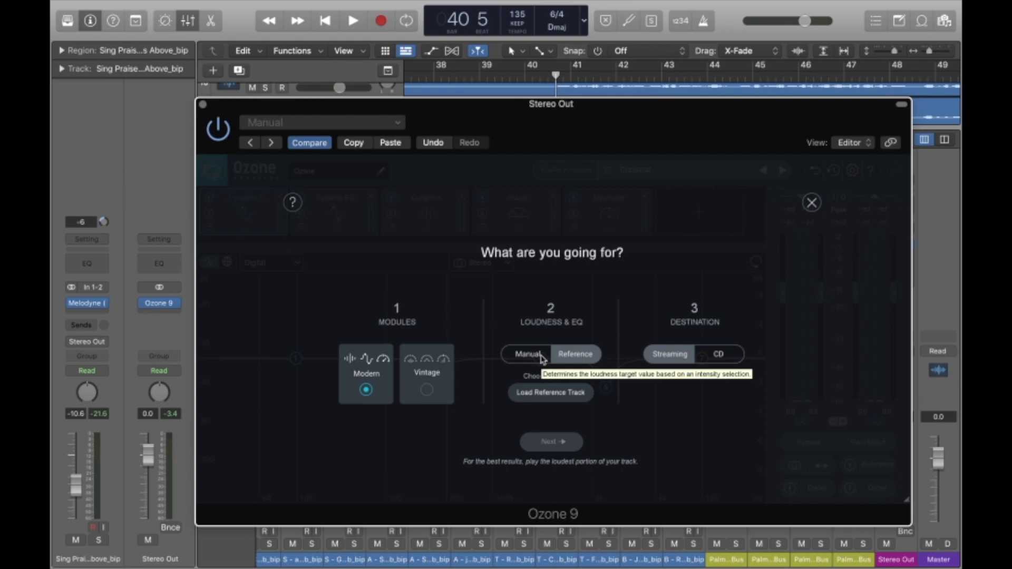
left_click(542, 359)
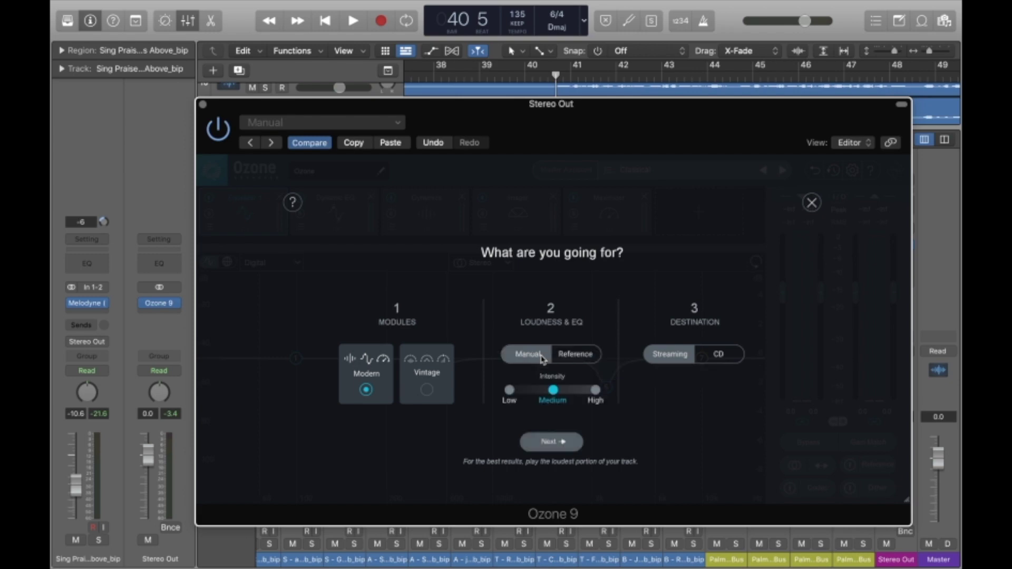
- Let Master Assistant analyse the mix by playing the loudest passage, then park the playhead around bars 41–42
left_click(546, 447)
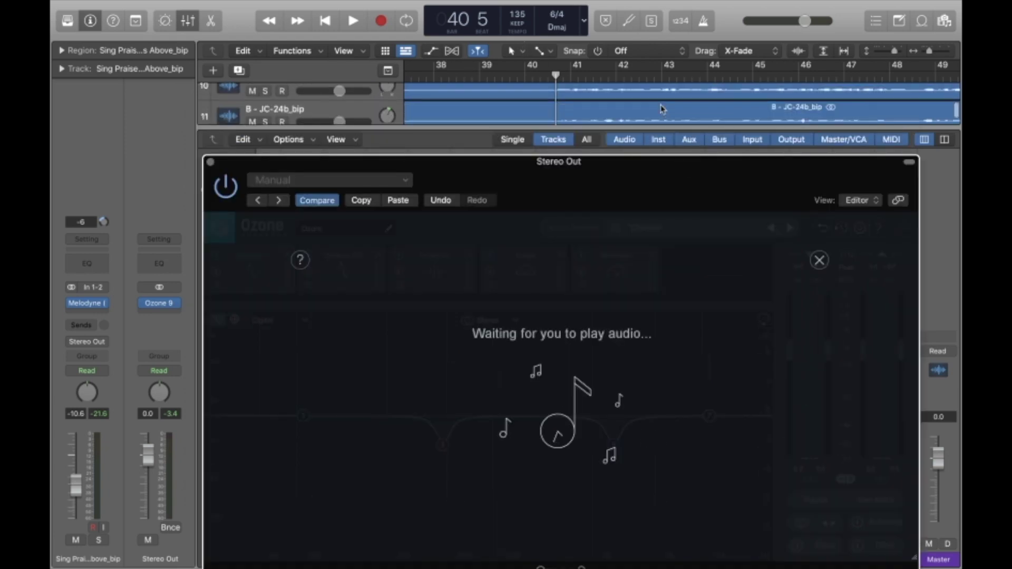
scroll(662, 109, "down", 2)
scroll(663, 109, "up", 2)
scroll(662, 109, "up", 2)
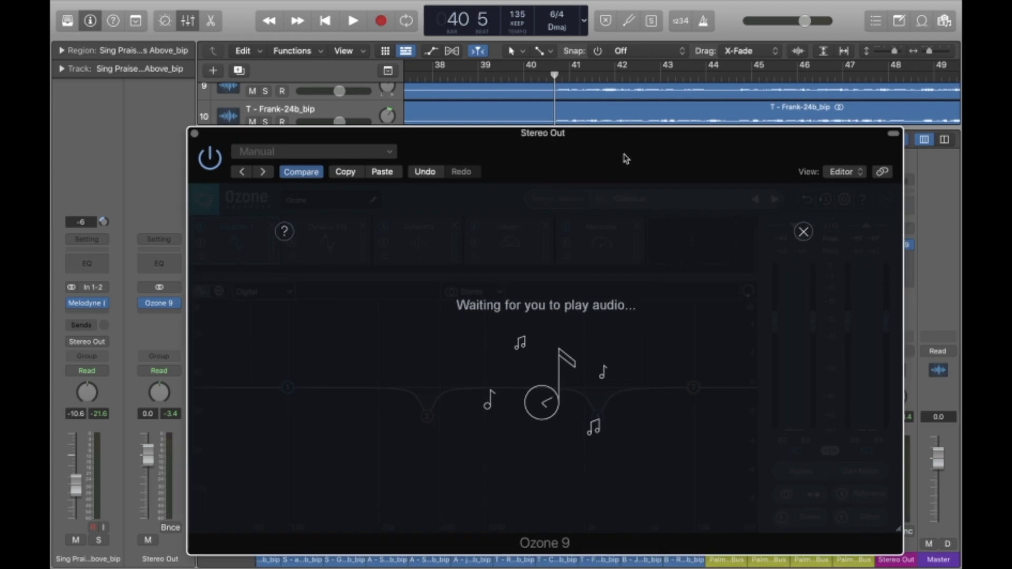
left_click_drag(622, 152, 603, 90)
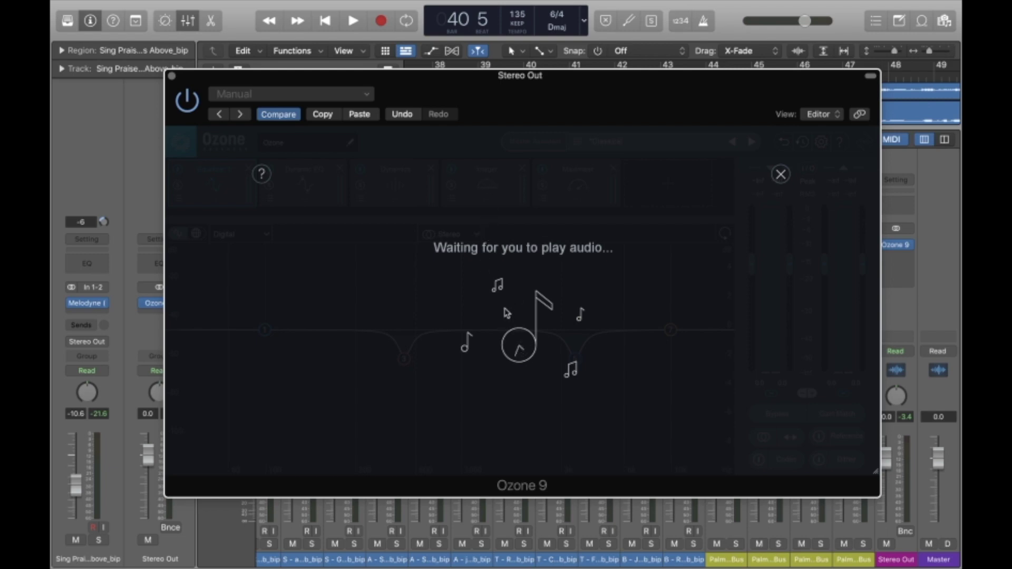
key("space")
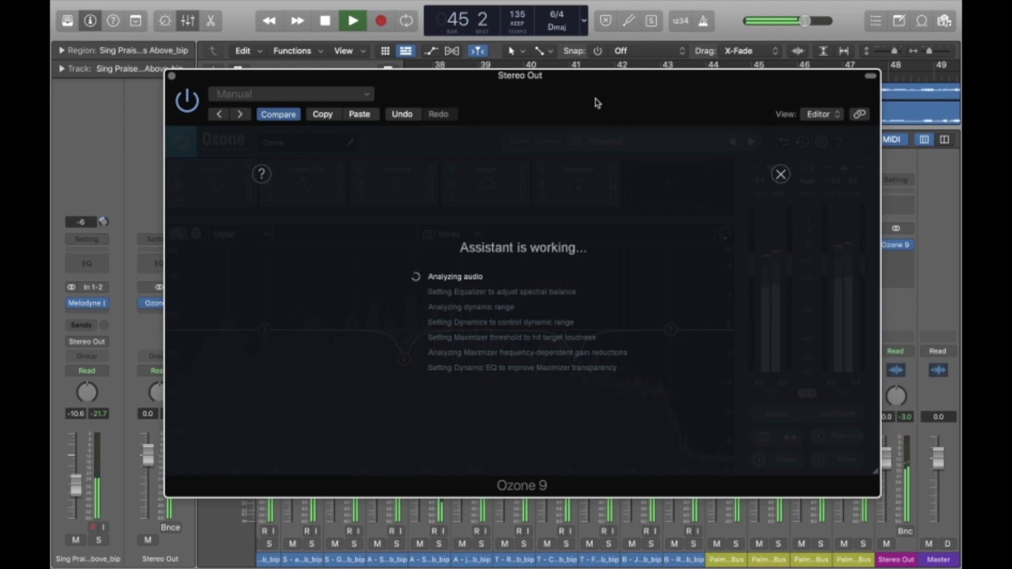
left_click_drag(597, 102, 600, 131)
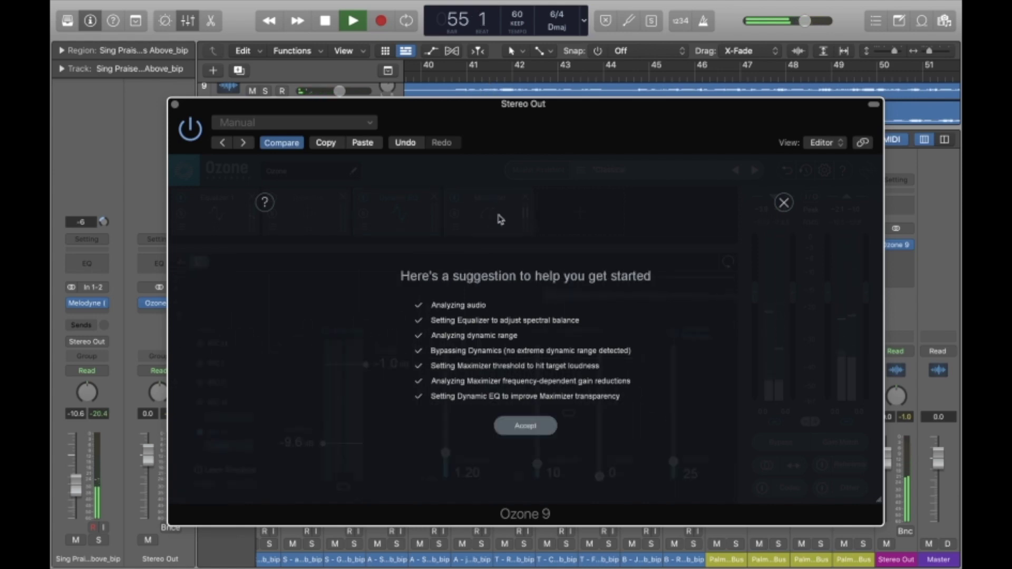
key("space")
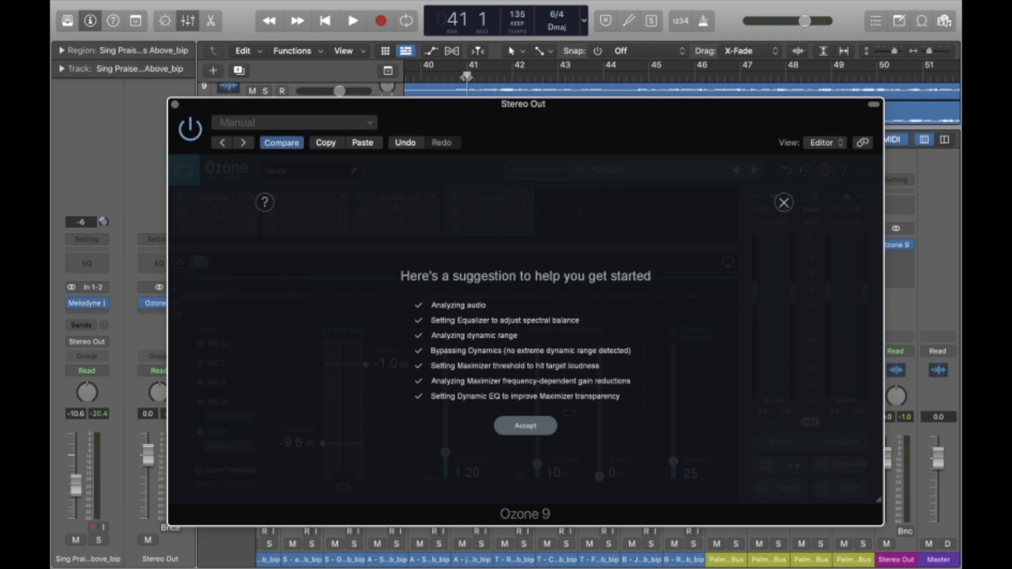
left_click(479, 78)
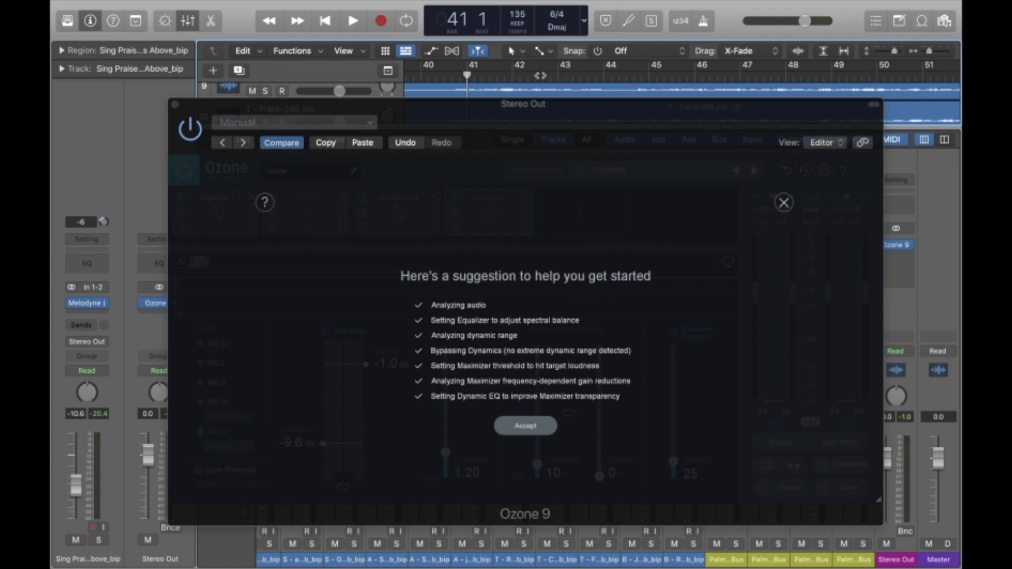
left_click(514, 77)
- Accept the assistant's suggested mastering chain and return the playhead to bar 41
left_click(525, 426)
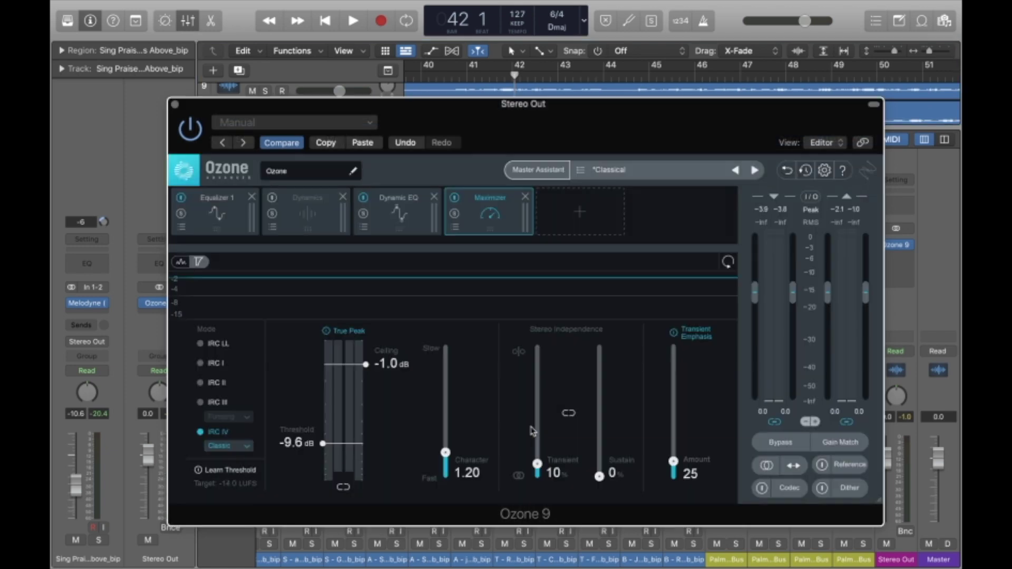
left_click_drag(657, 125, 607, 127)
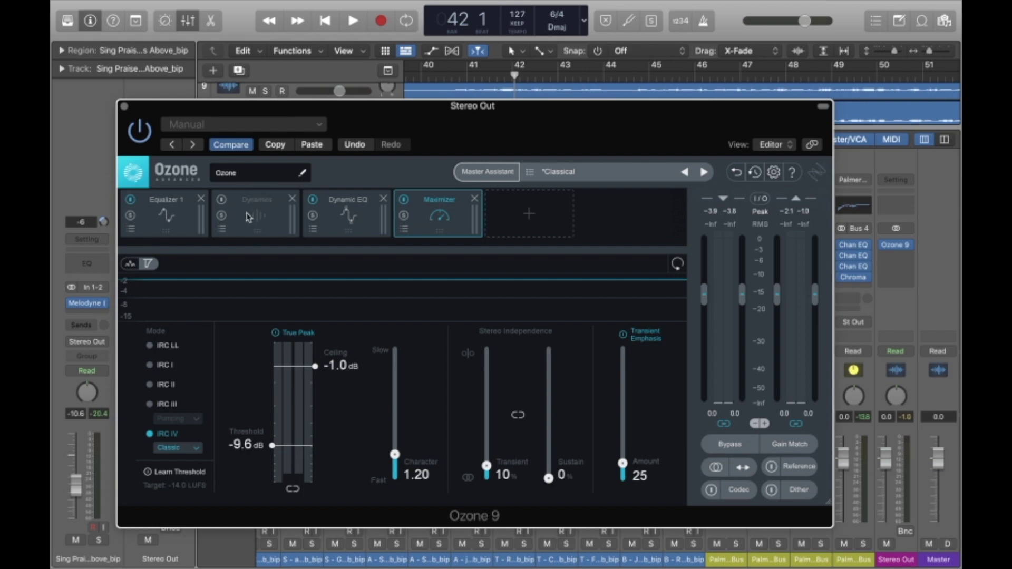
left_click_drag(425, 117, 441, 163)
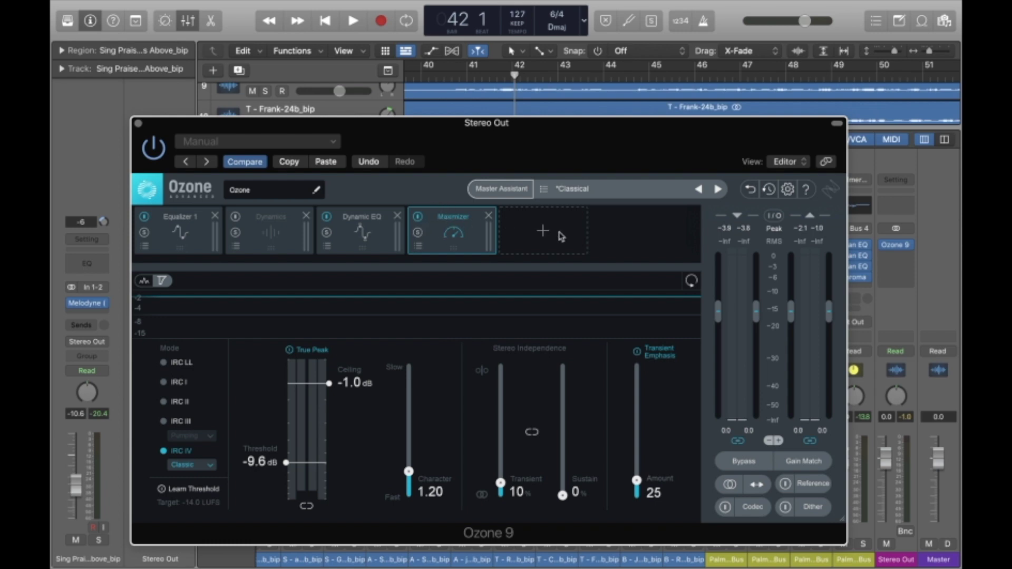
left_click(467, 77)
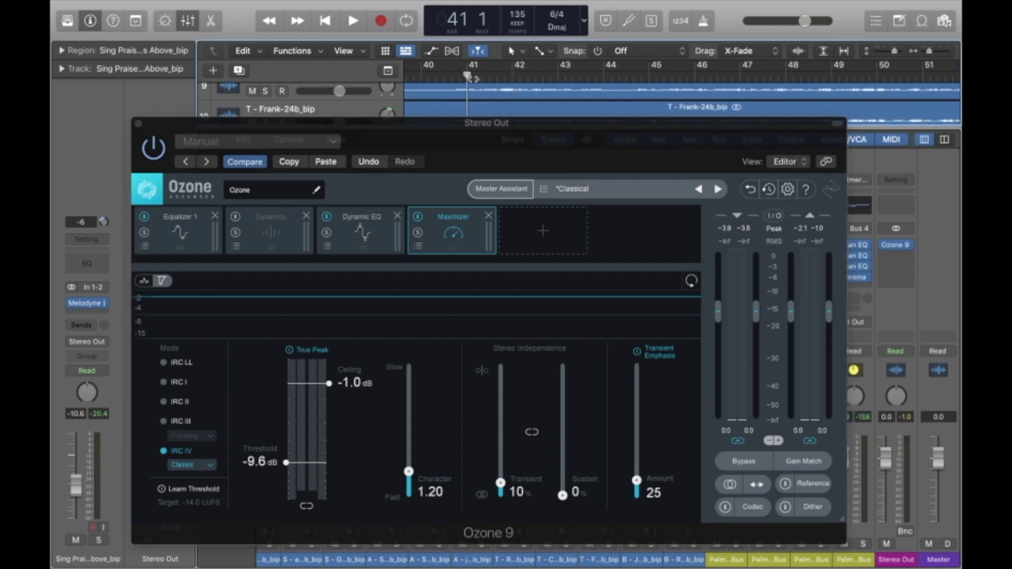
- Add an Imager module to the Ozone chain, placed ahead of the Maximizer
left_click(544, 232)
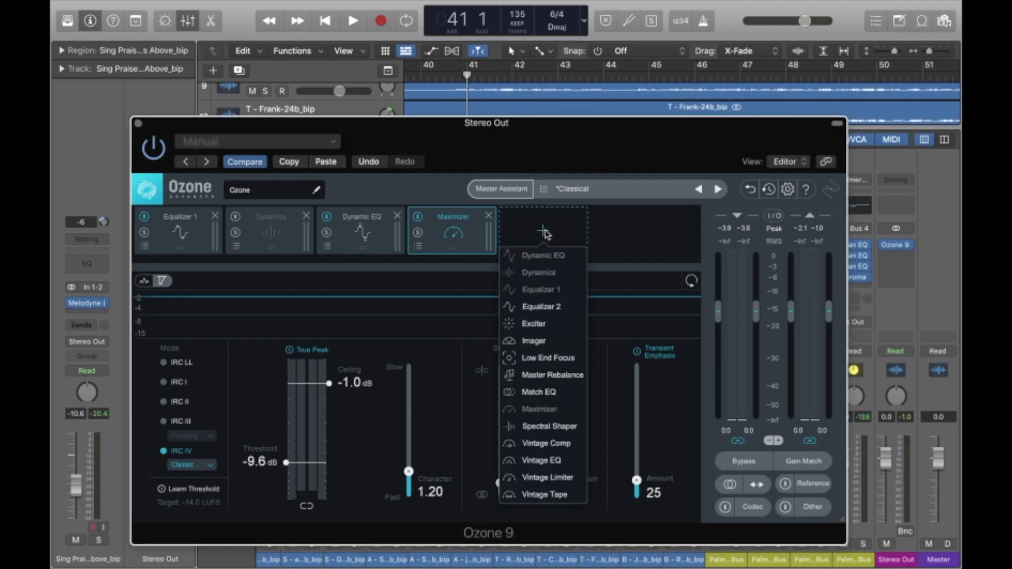
left_click(544, 343)
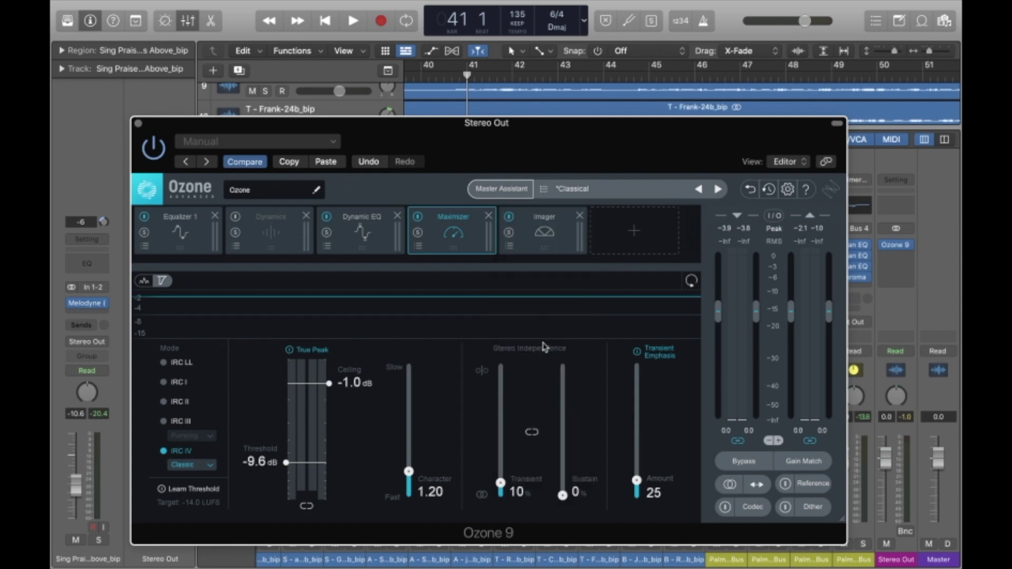
left_click_drag(563, 236, 467, 234)
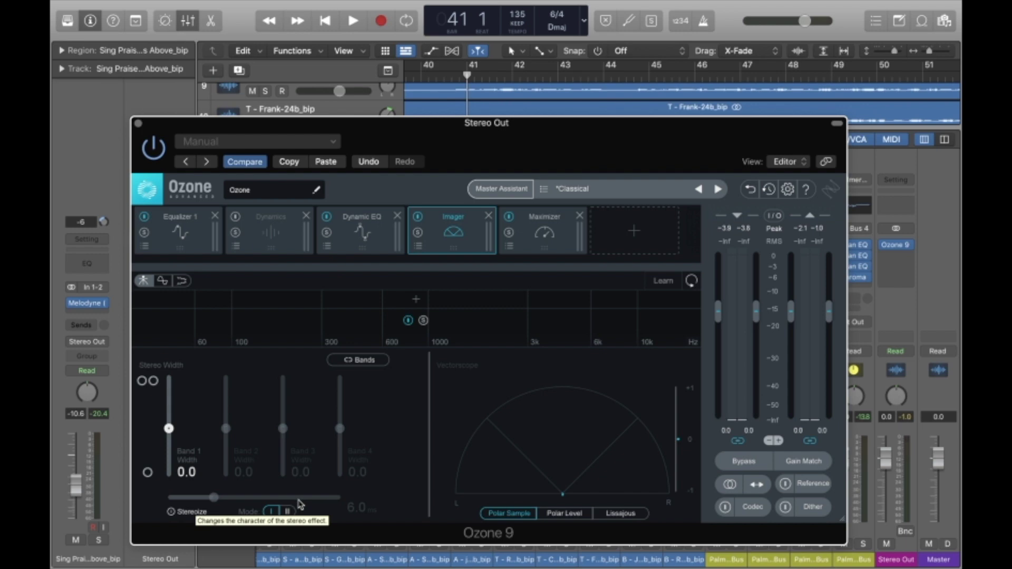
- While playing, widen Imager Band 1 to 57.0 and enable Stereoize at 15.4 ms
key("space")
left_click_drag(169, 429, 172, 403)
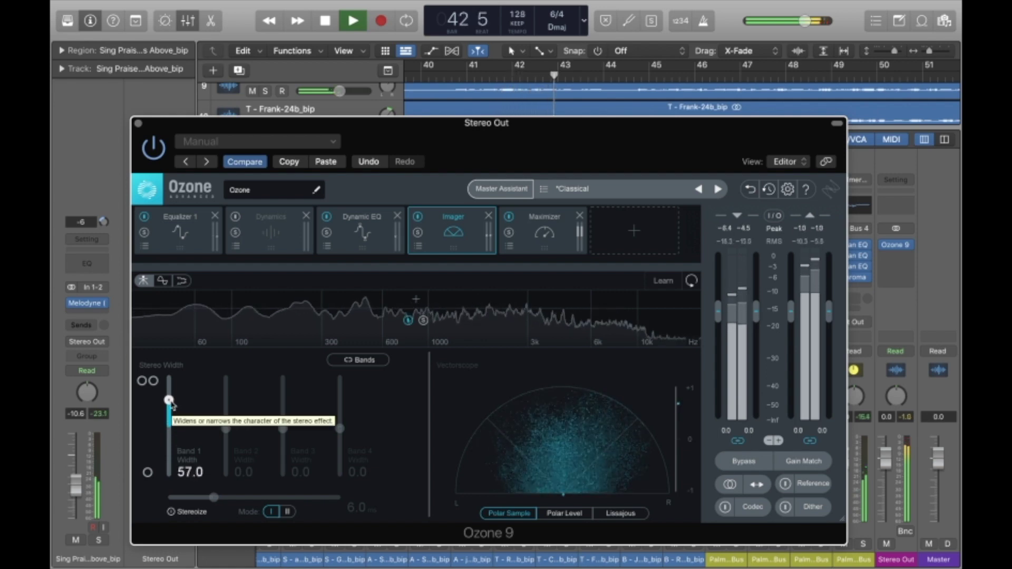
left_click(193, 512)
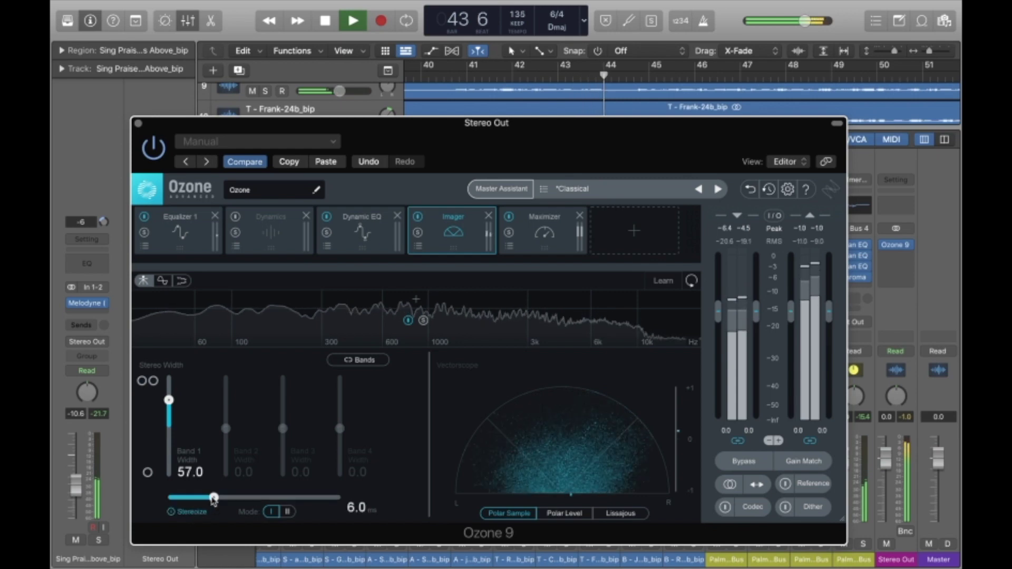
left_click_drag(214, 498, 299, 503)
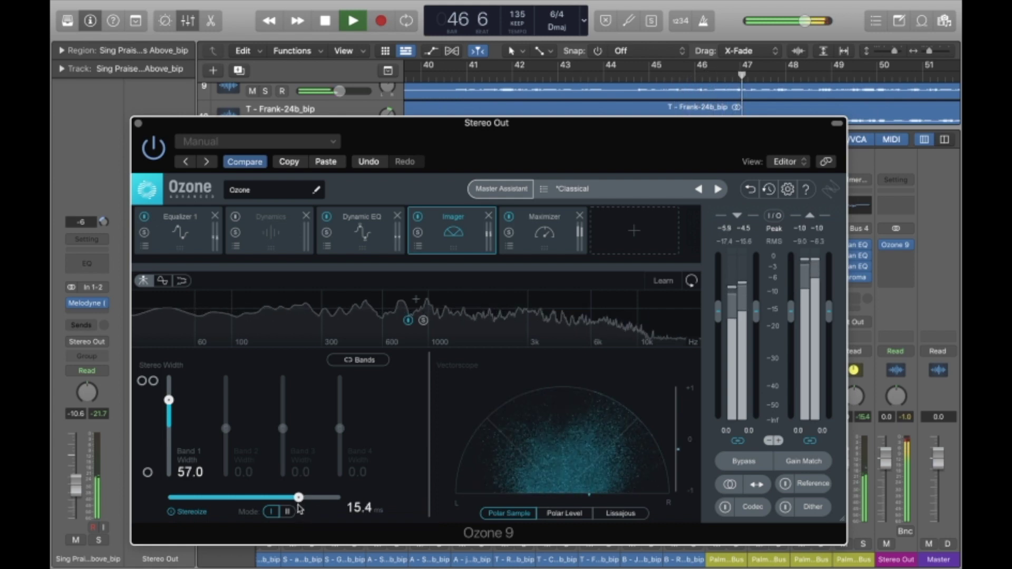
key("space")
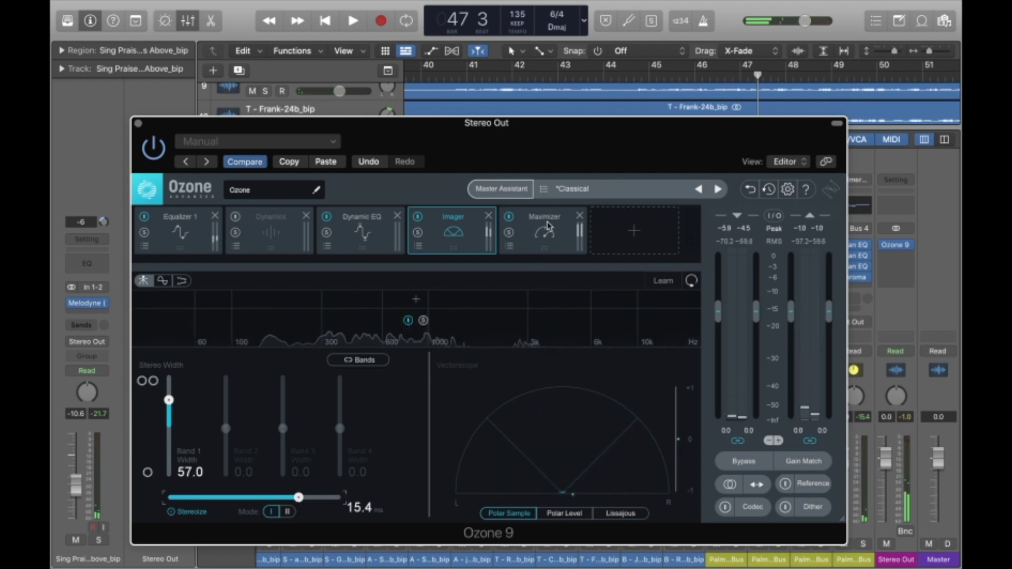
- Raise the Maximizer threshold from -9.6 dB to -5.4 dB while playing from bar 46
left_click(566, 224)
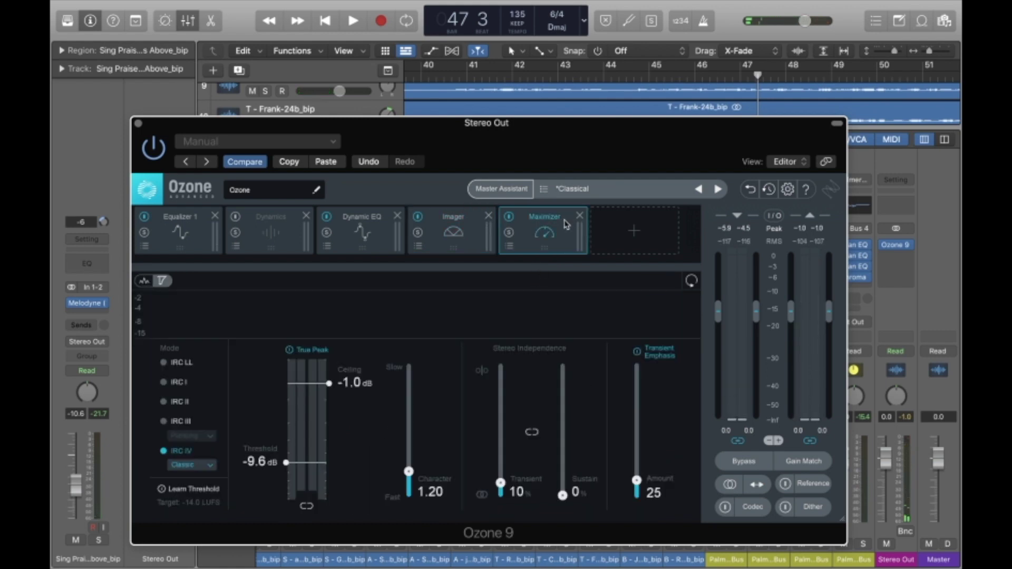
left_click(696, 77)
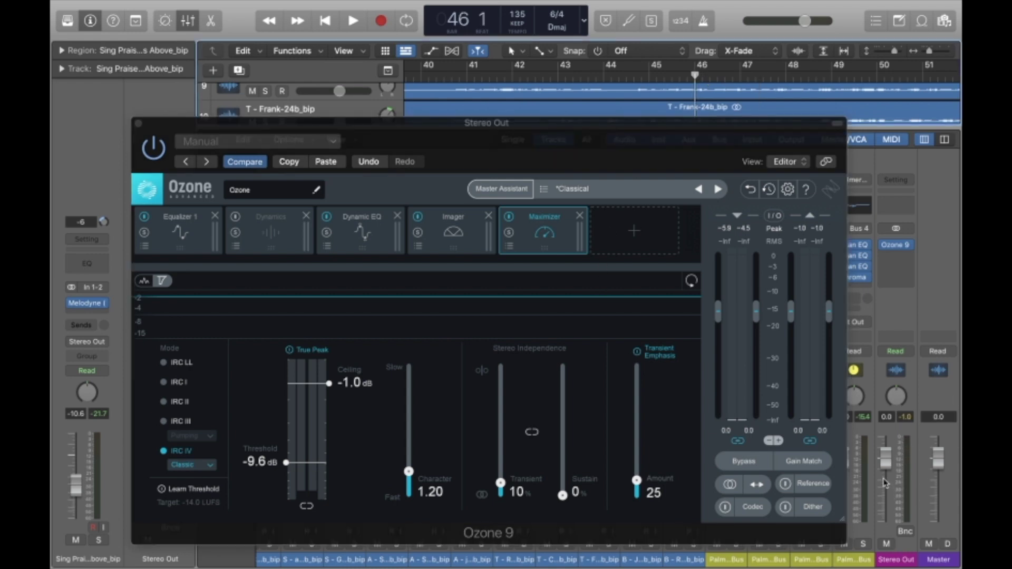
key("space")
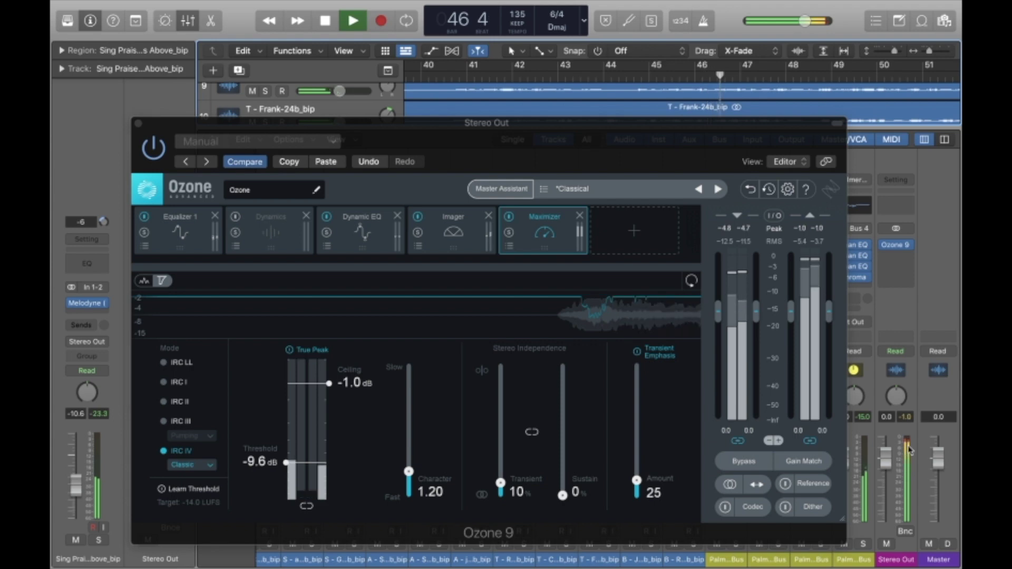
key("space")
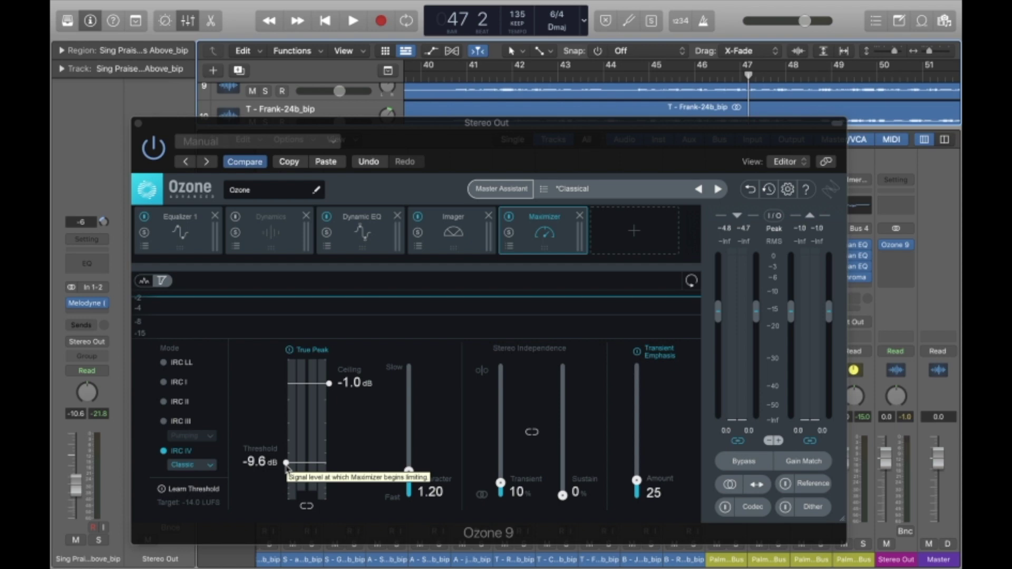
key("space")
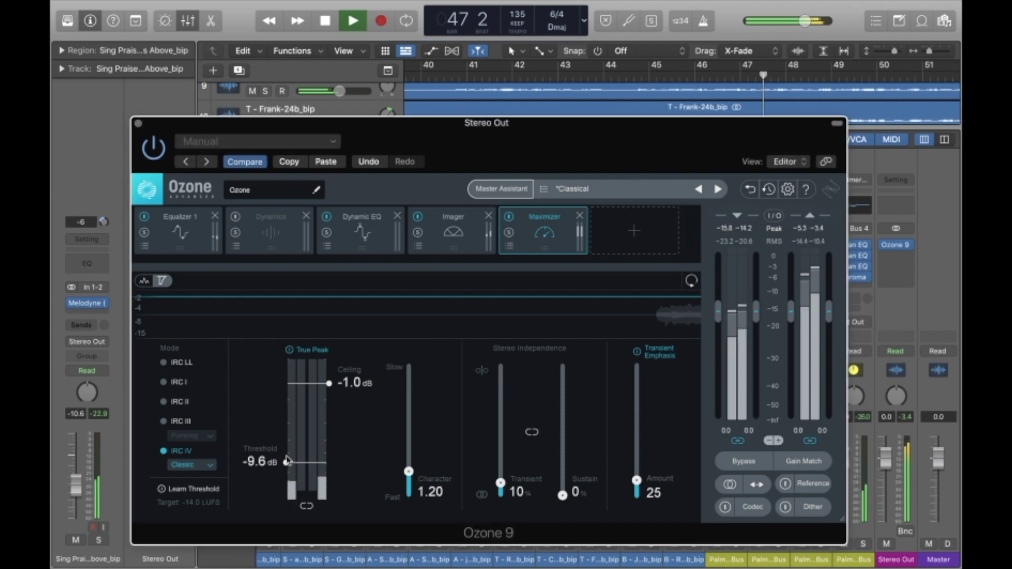
left_click_drag(288, 465, 289, 442)
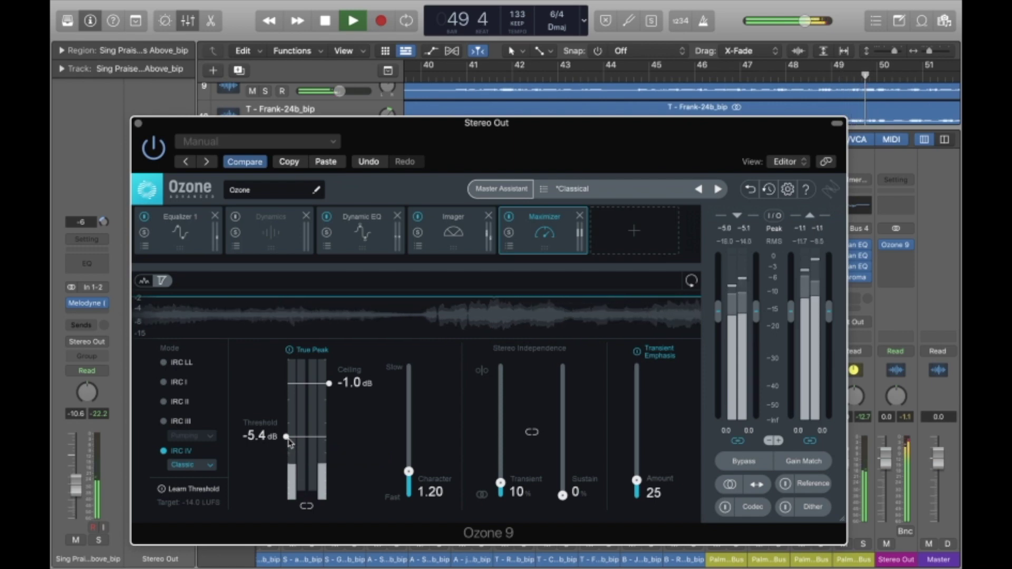
key("space")
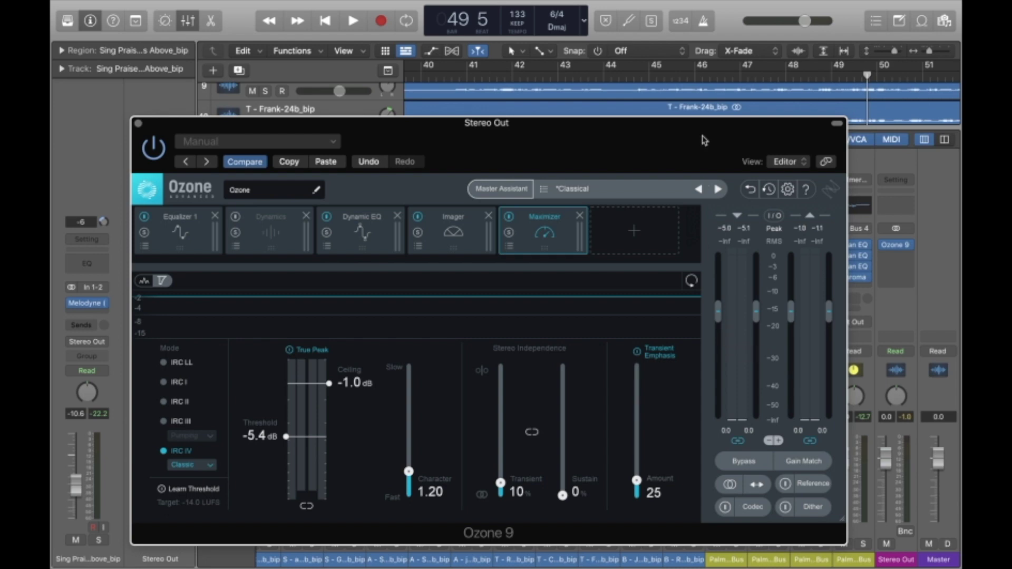
- Audition the louder master by replaying passages from bar 45 and around bar 48
left_click(663, 81)
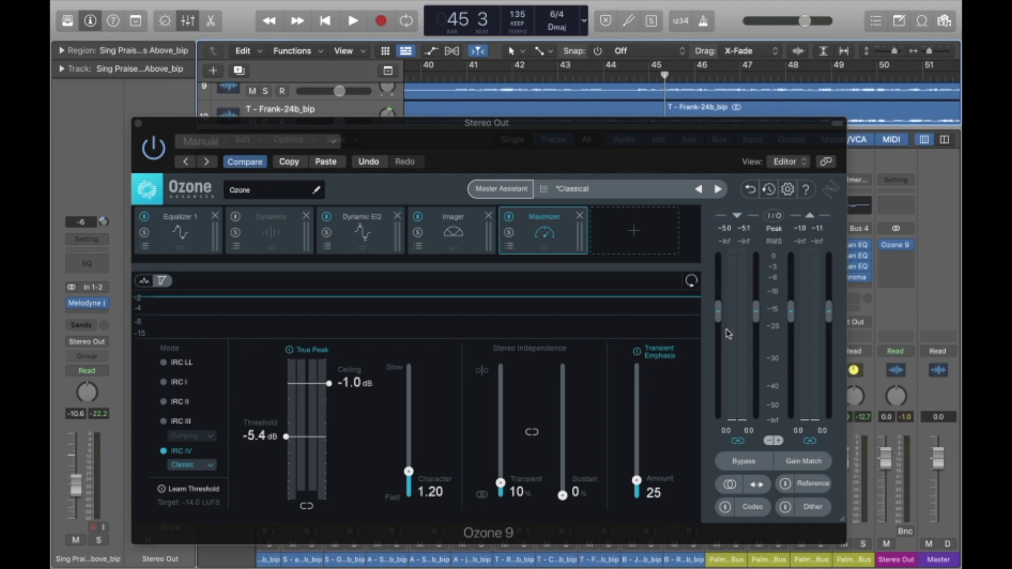
key("space")
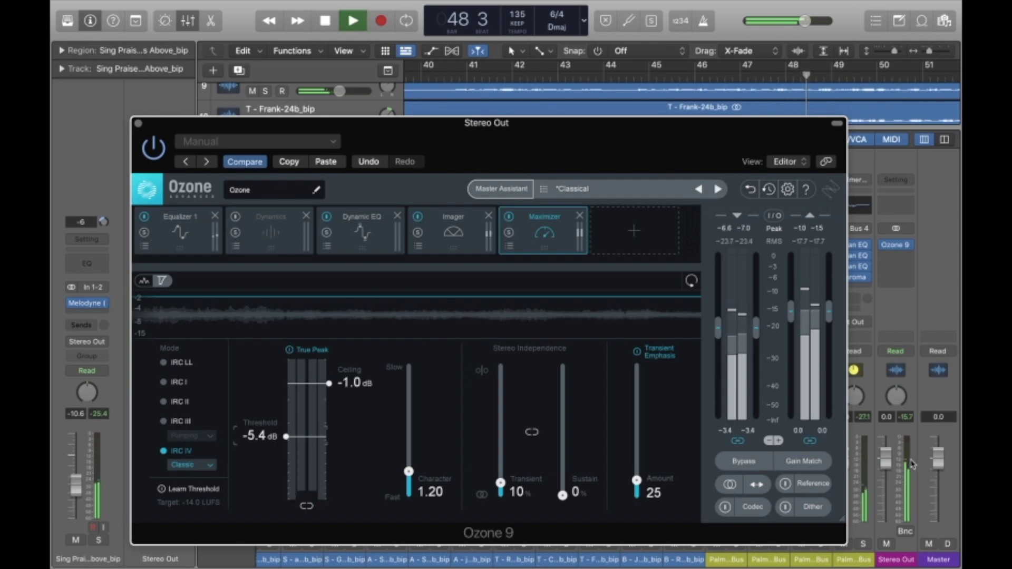
key("space")
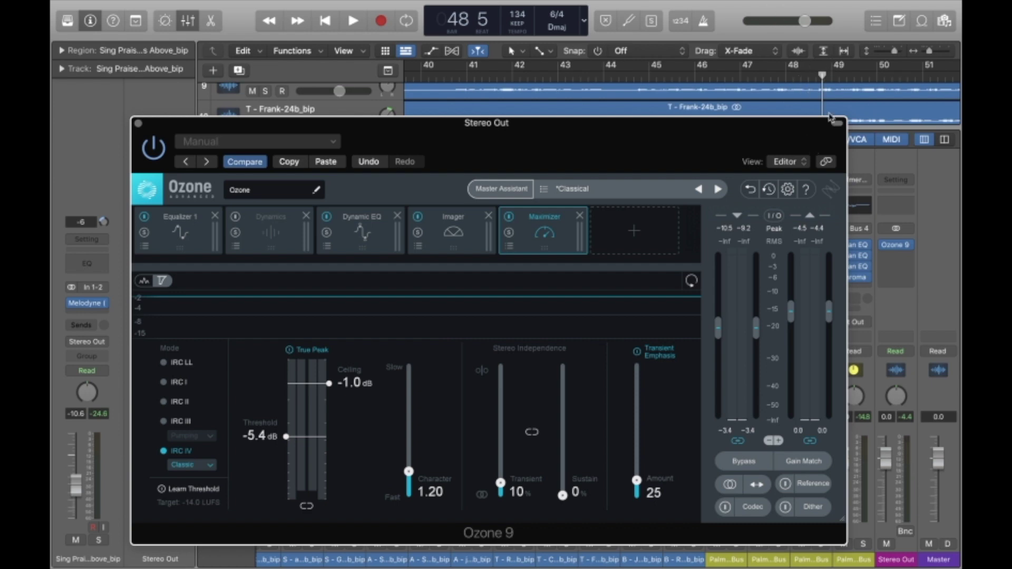
key("space")
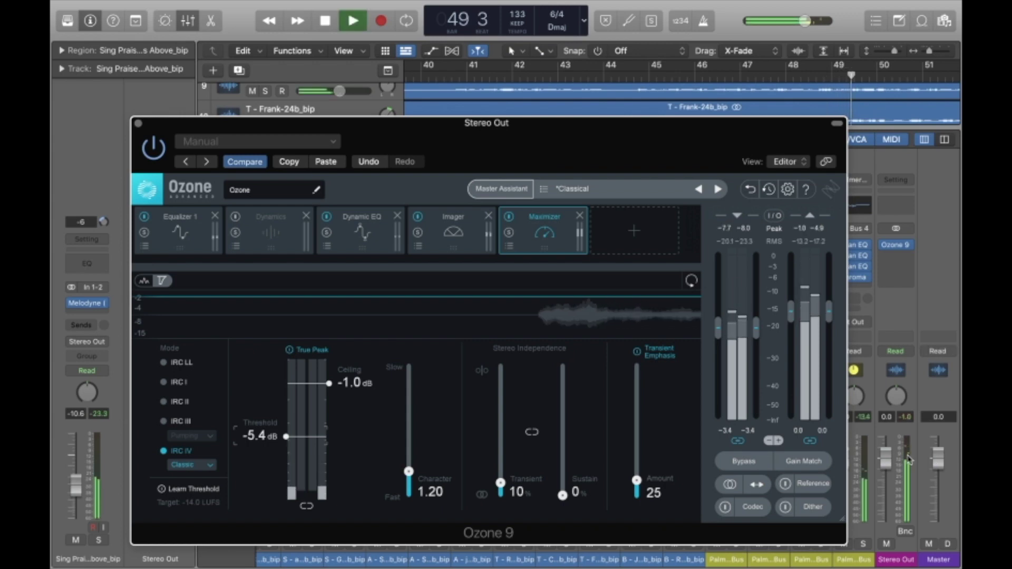
left_click(816, 75)
key("space")
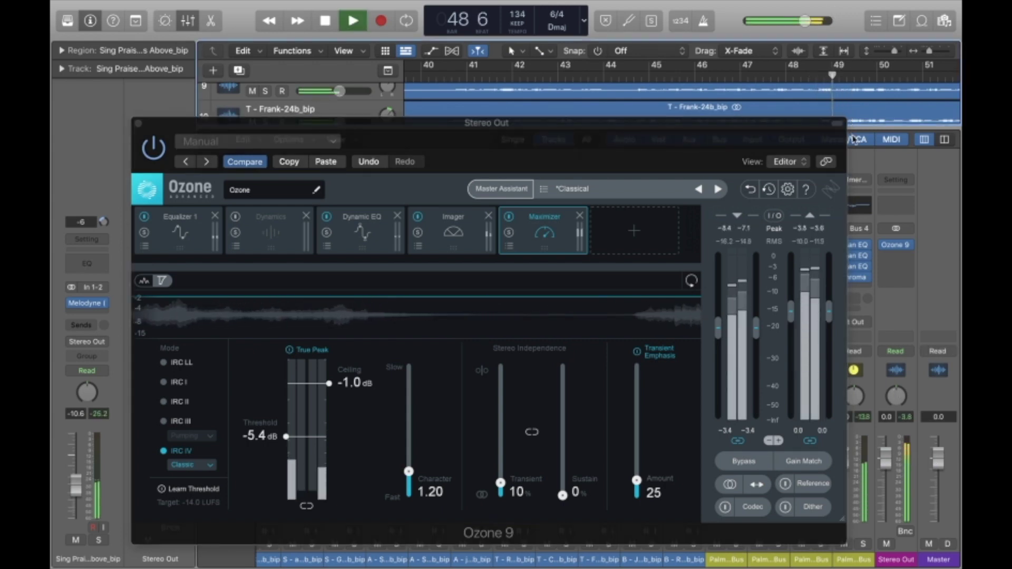
left_click(778, 79)
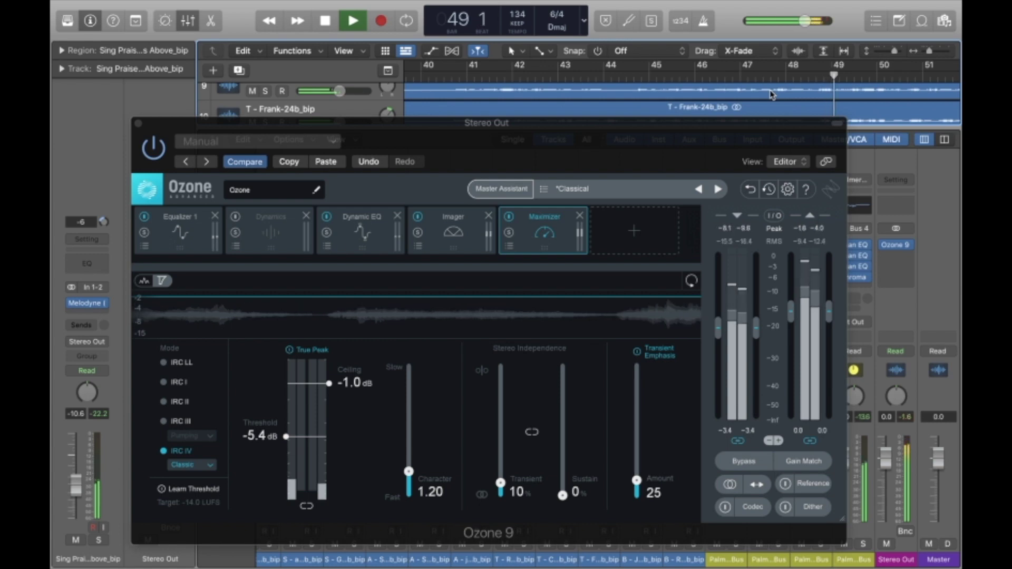
key("space")
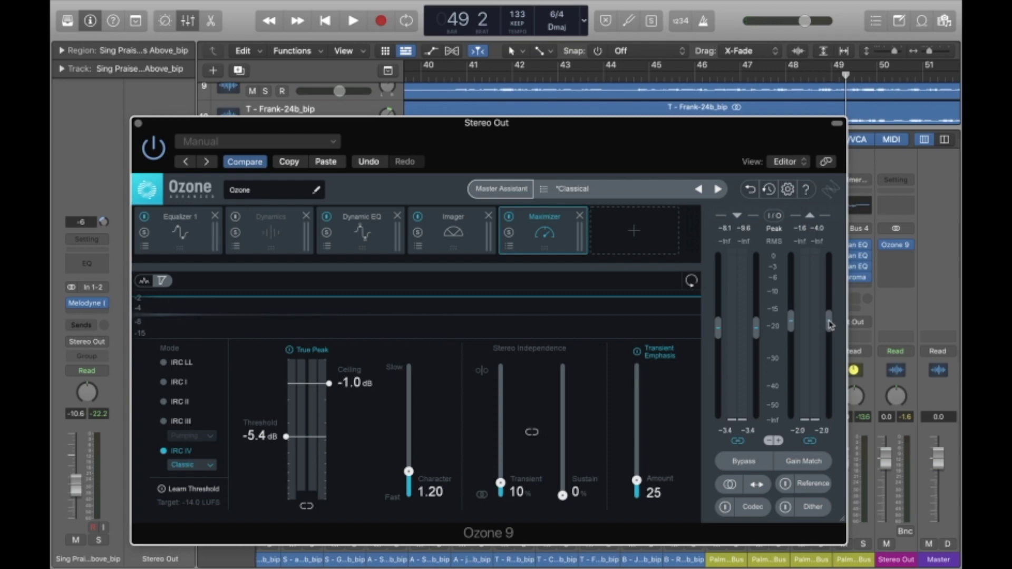
left_click(770, 75)
key("space")
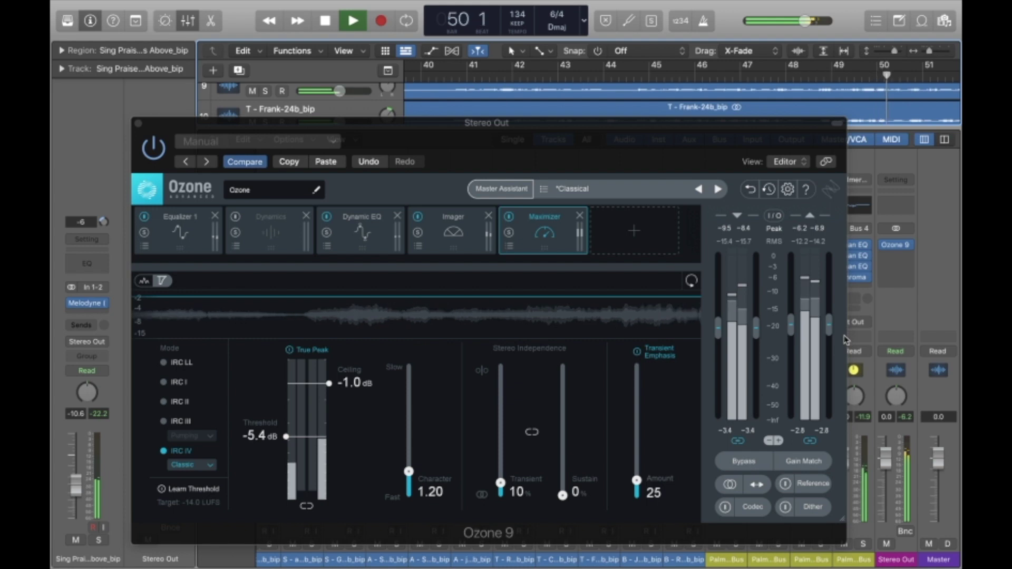
key("space")
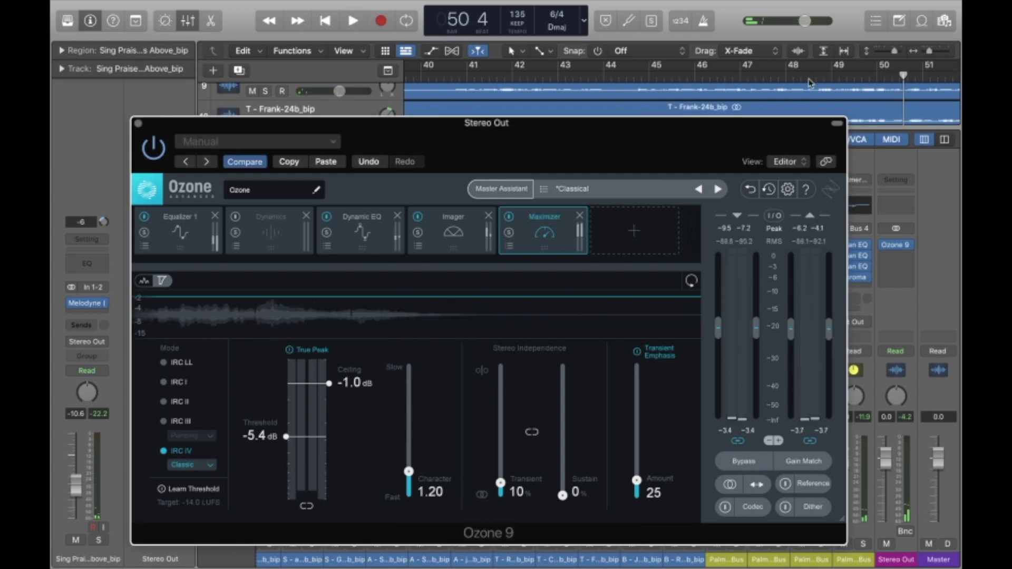
key("space")
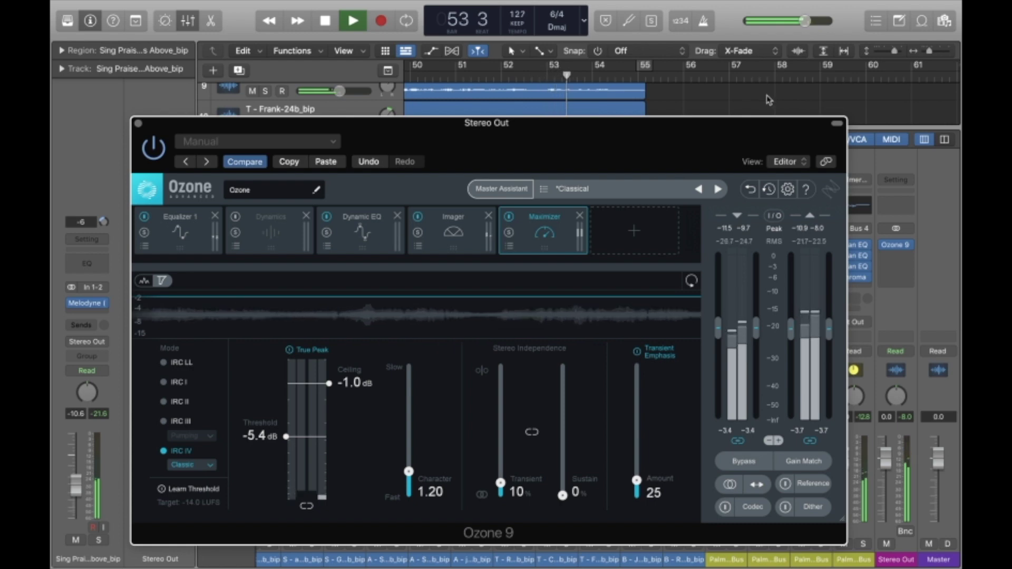
- Stop playback and try the Imager after the Maximizer before restoring it ahead
key("space")
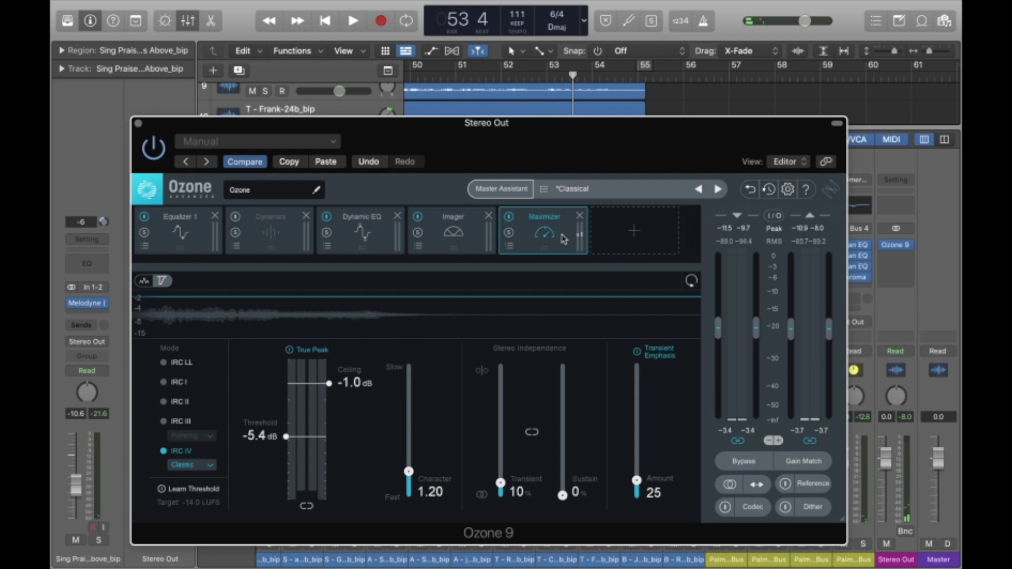
left_click_drag(501, 236, 565, 236)
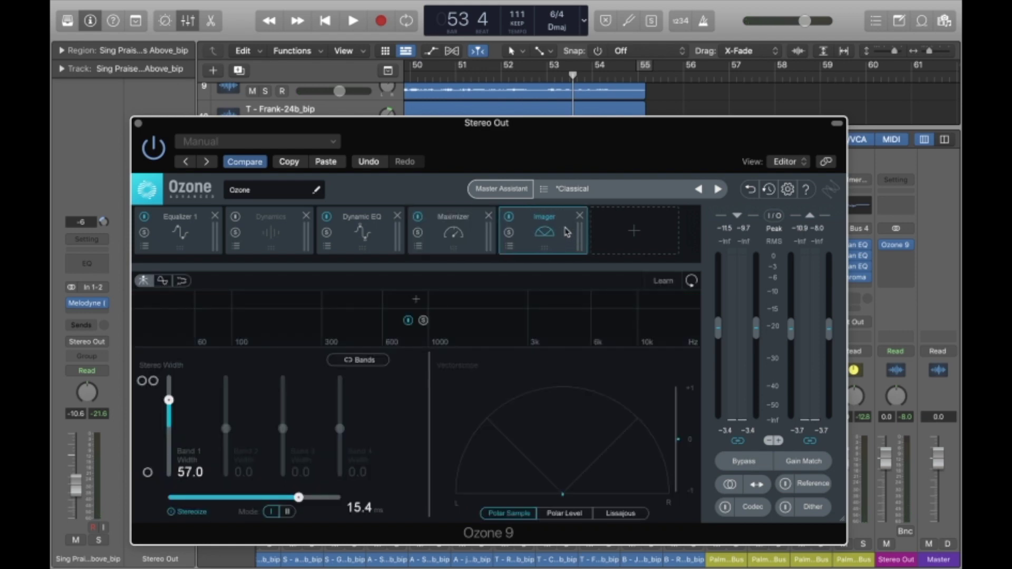
left_click_drag(563, 232, 467, 236)
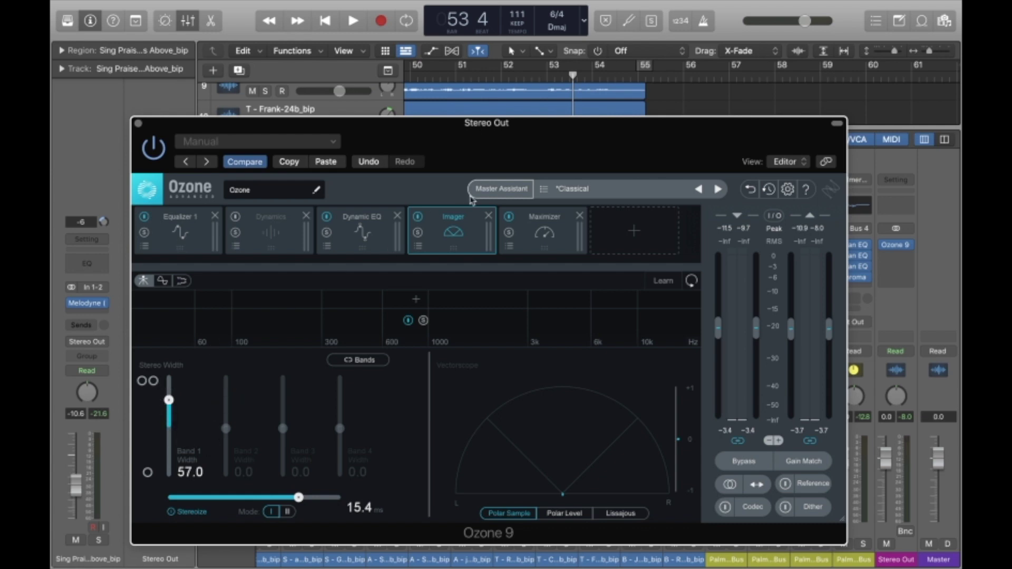
- Compare Maximizer and Imager settings, ending on Imager Band 1 width 57.0 and Stereoize 15.4 ms
left_click(572, 227)
left_click(478, 225)
left_click(527, 226)
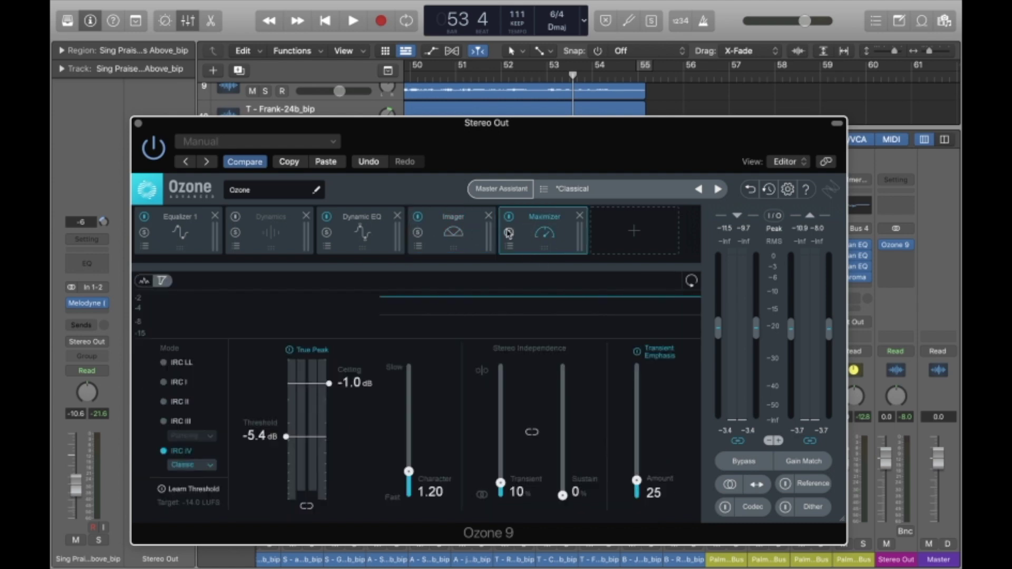
left_click(462, 224)
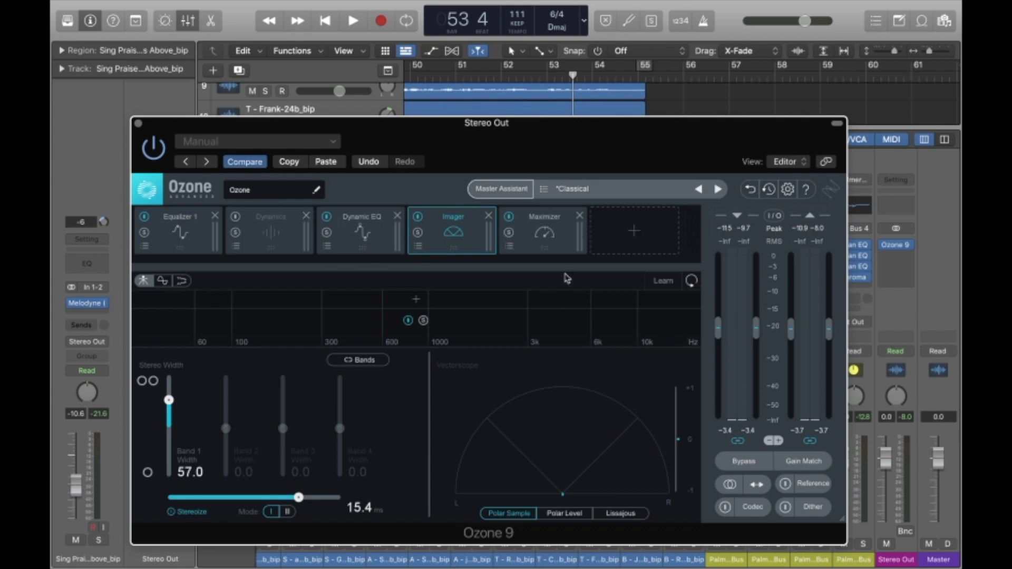
left_click(571, 238)
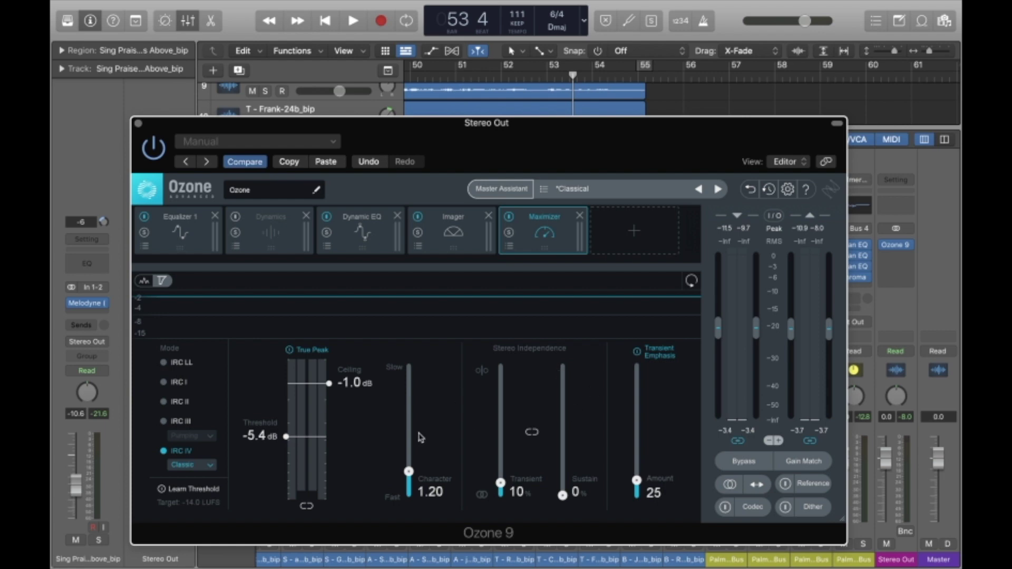
left_click(469, 235)
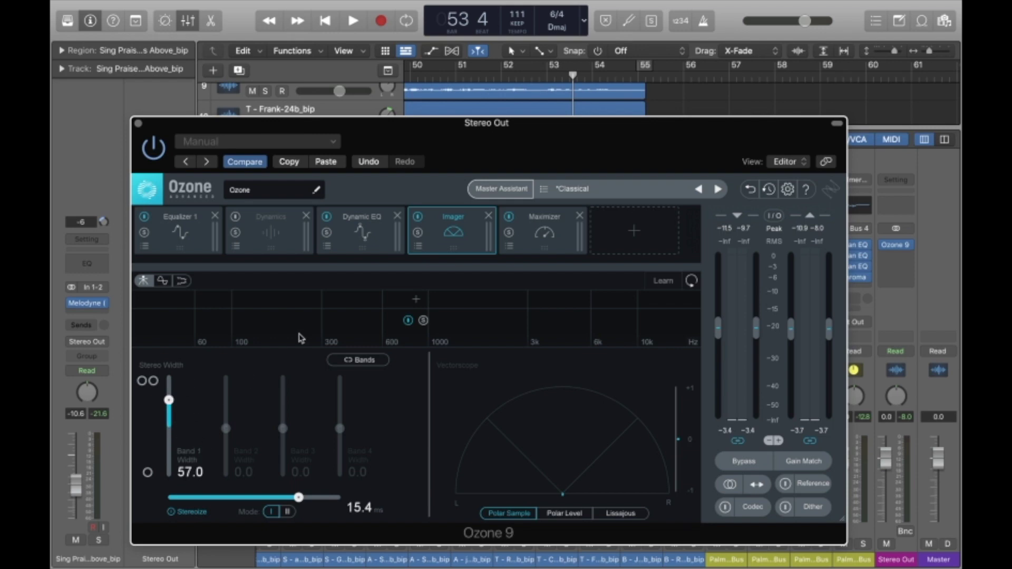
- Step through Ozone's Dynamic EQ and Dynamics modules to the Equalizer 1 curve
left_click(386, 235)
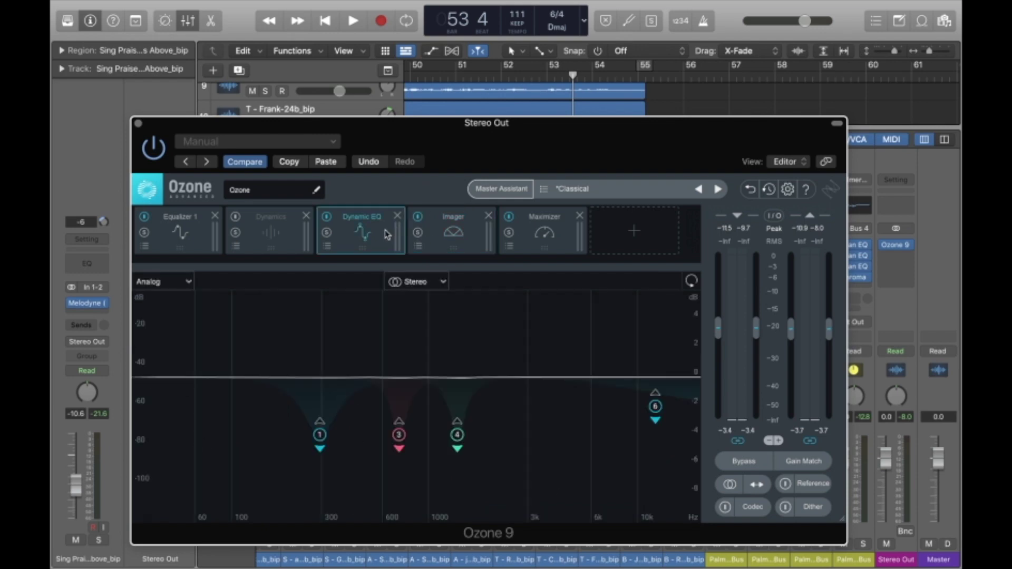
left_click(292, 238)
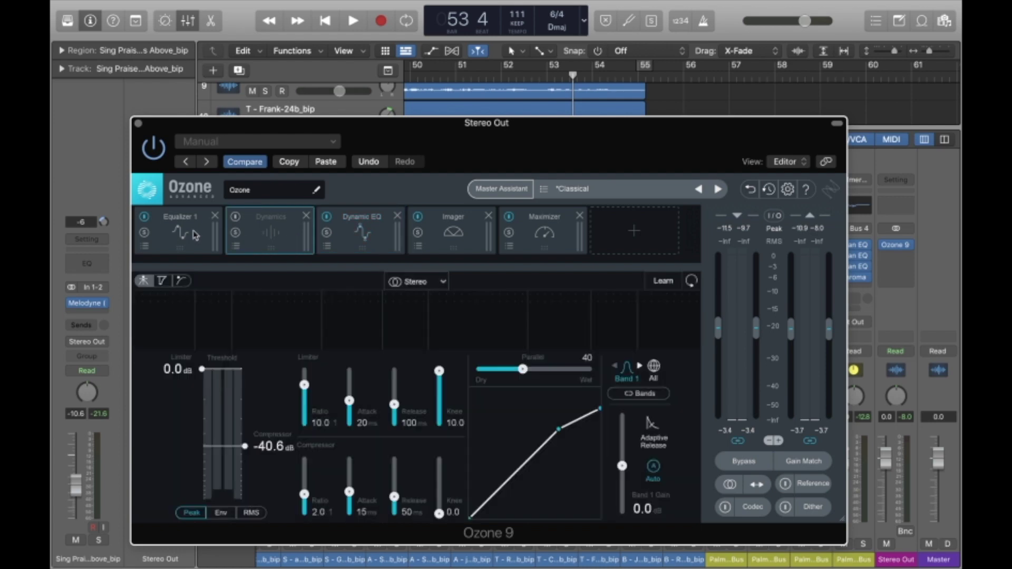
left_click(195, 235)
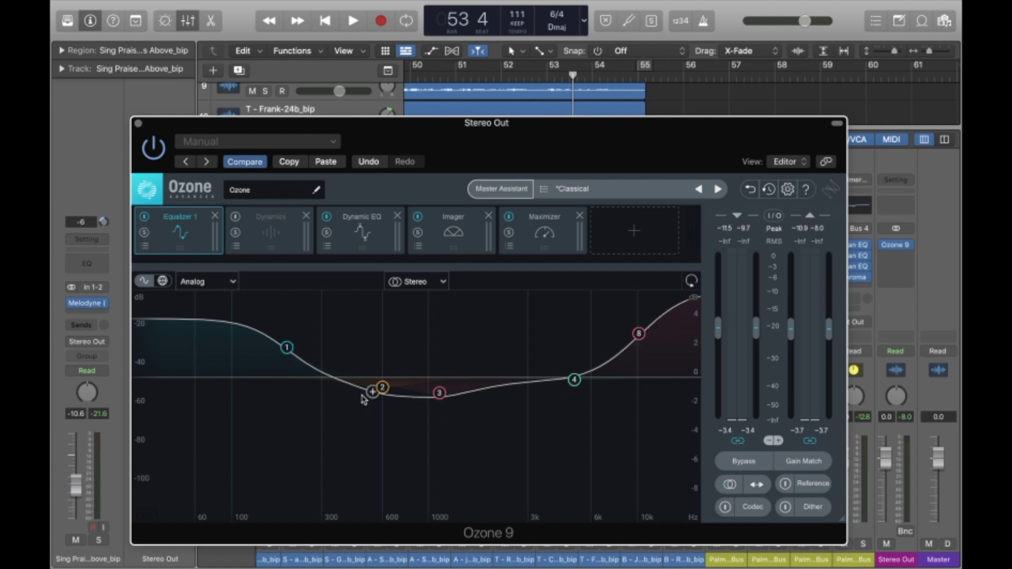
- Check the Bus 3 tenor Channel EQ in the mixer, then bring Ozone back over it
left_click_drag(747, 142, 877, 311)
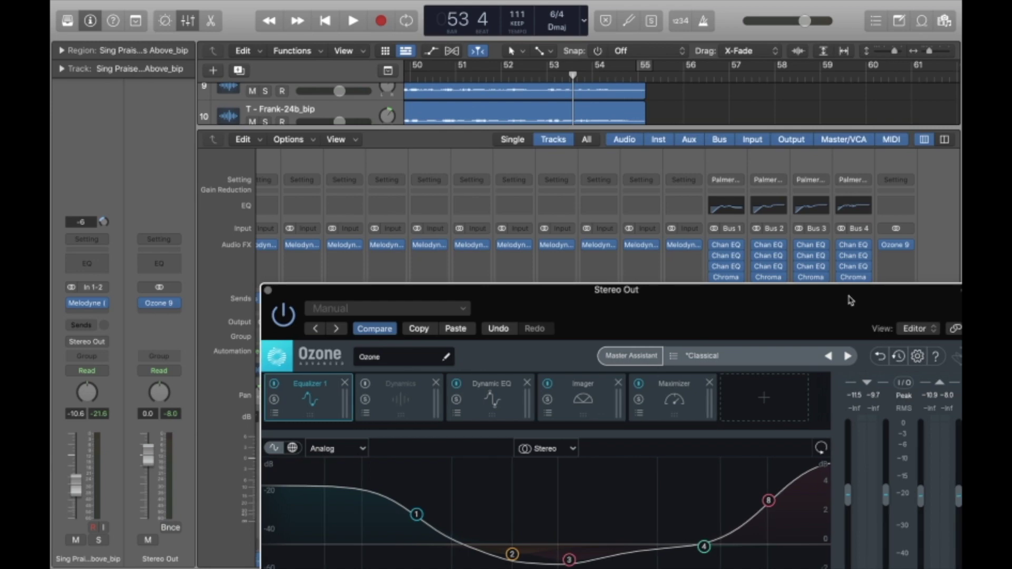
left_click(811, 267)
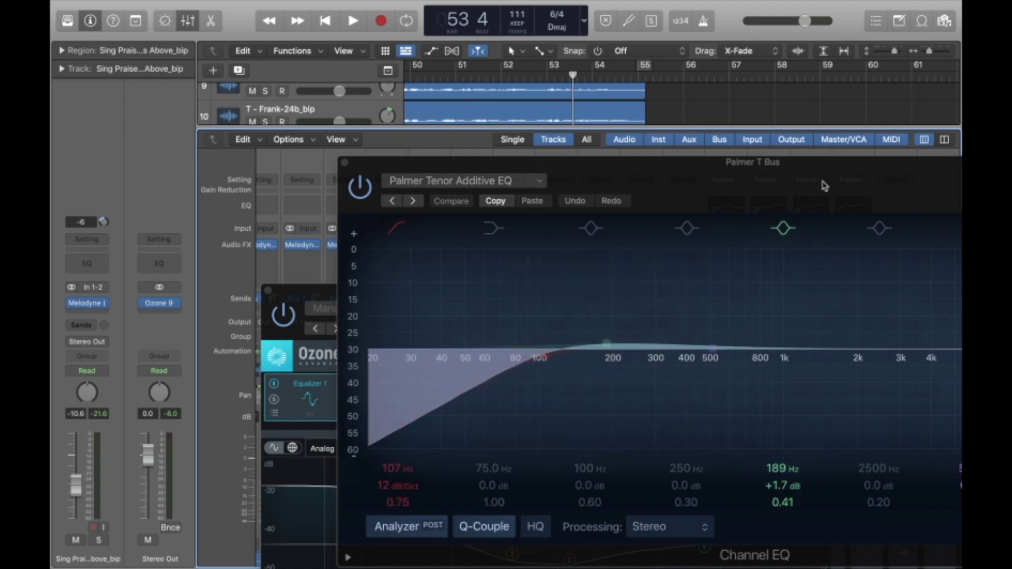
left_click(345, 164)
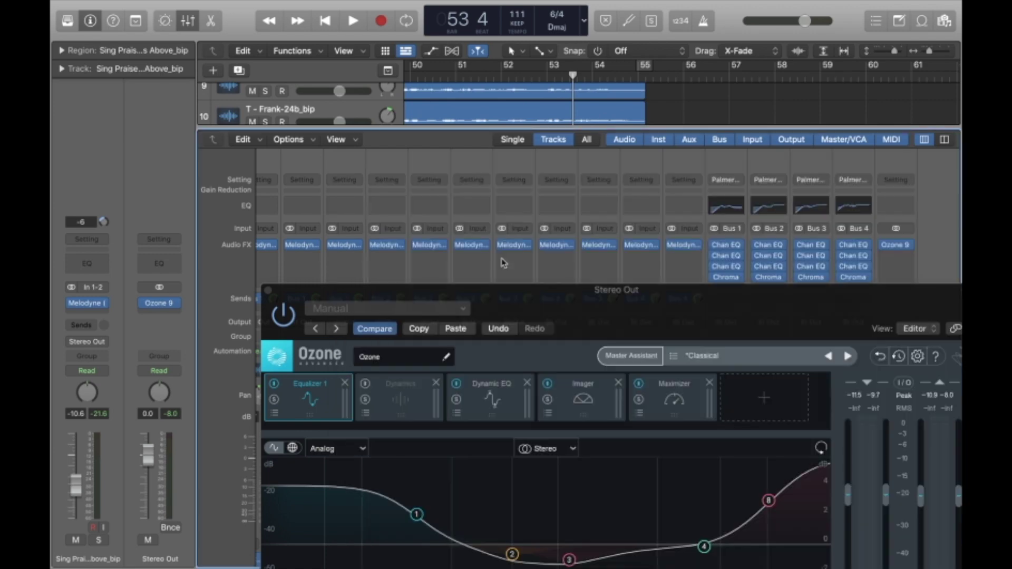
left_click_drag(621, 303, 501, 91)
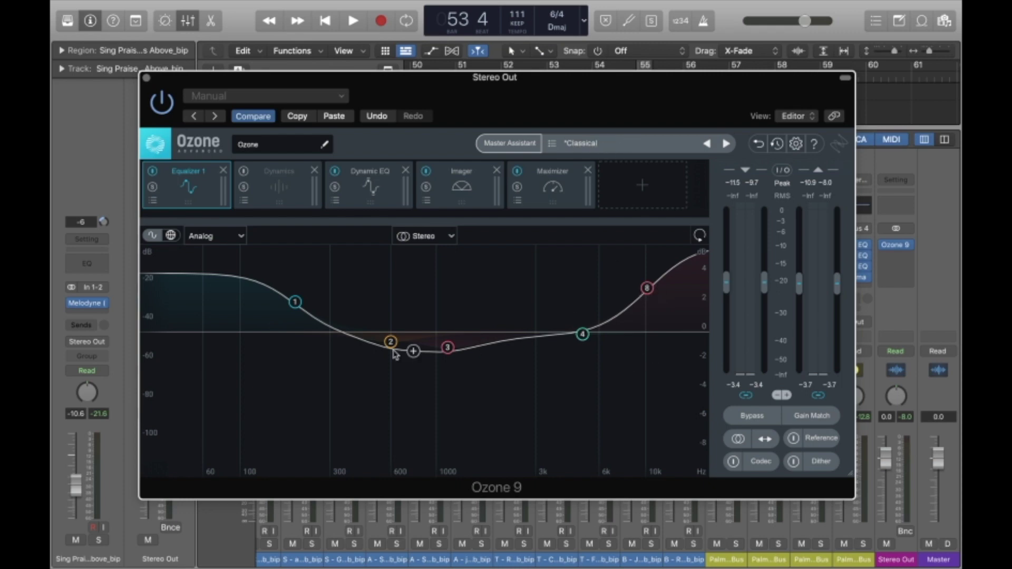
left_click_drag(460, 105, 466, 106)
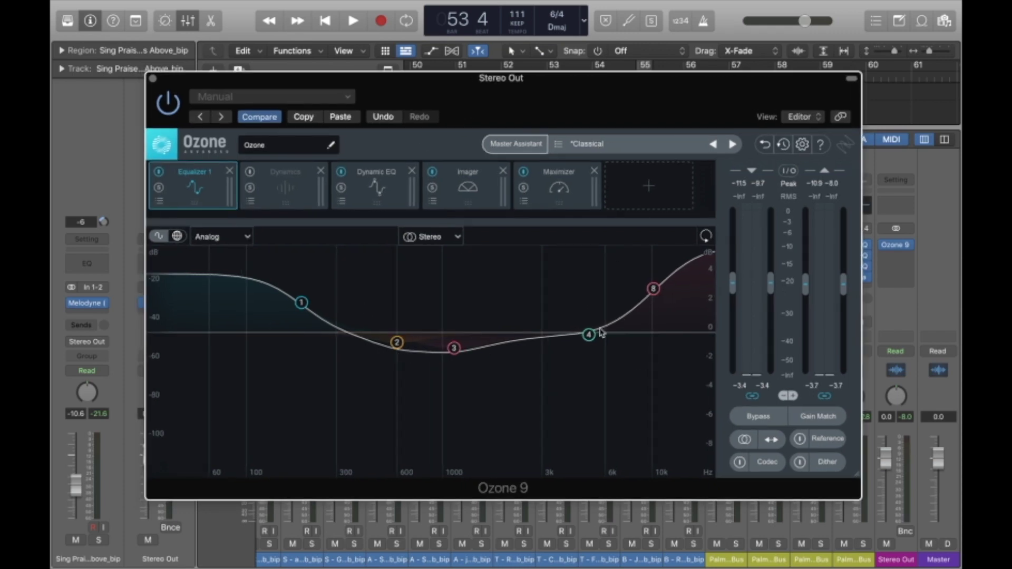
left_click_drag(635, 111, 670, 113)
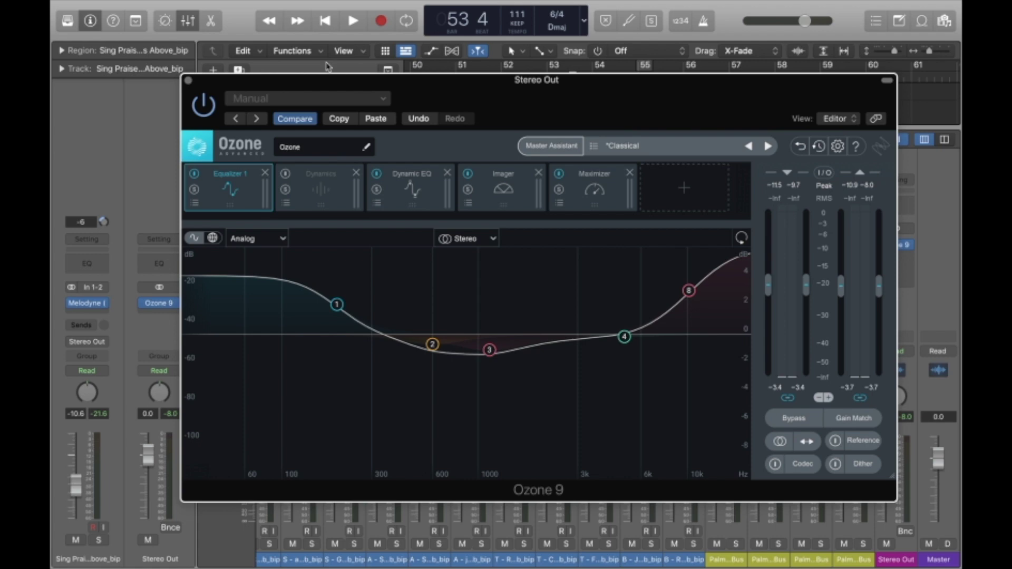
- Close the Ozone 9 window and hide the mixer with X to show all 12 tracks
left_click(189, 80)
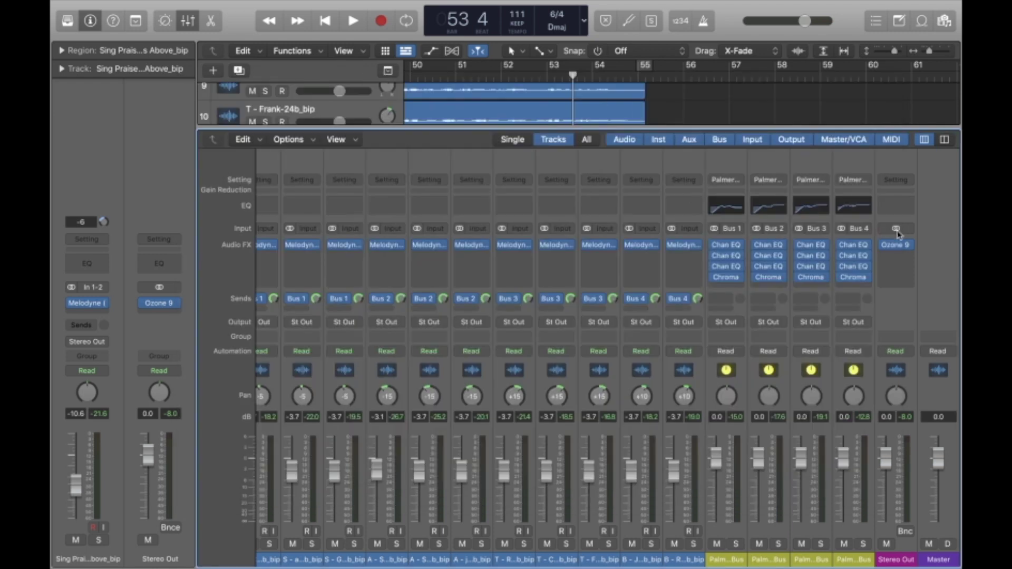
mouse_move(898, 252)
key("x")
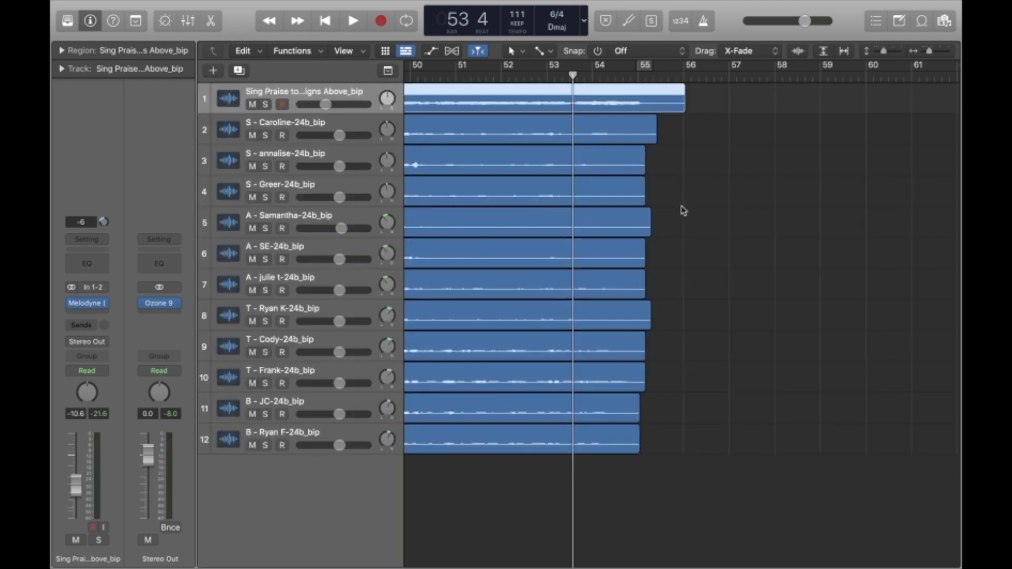
scroll(682, 210, "left", 20)
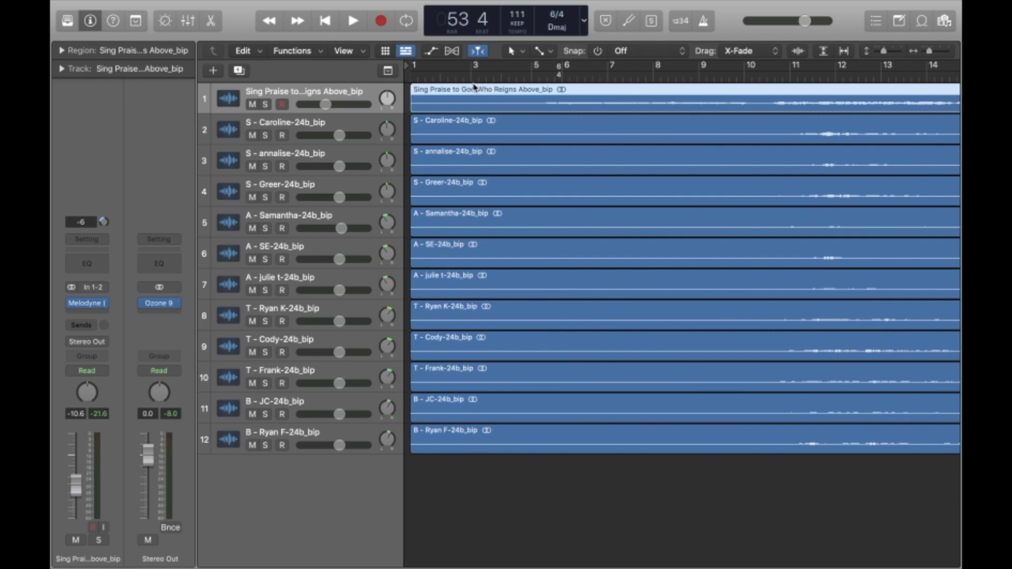
- Play the choir from bar 3, then bar 4 to around bar 11, and park the playhead at bar 10
left_click(475, 77)
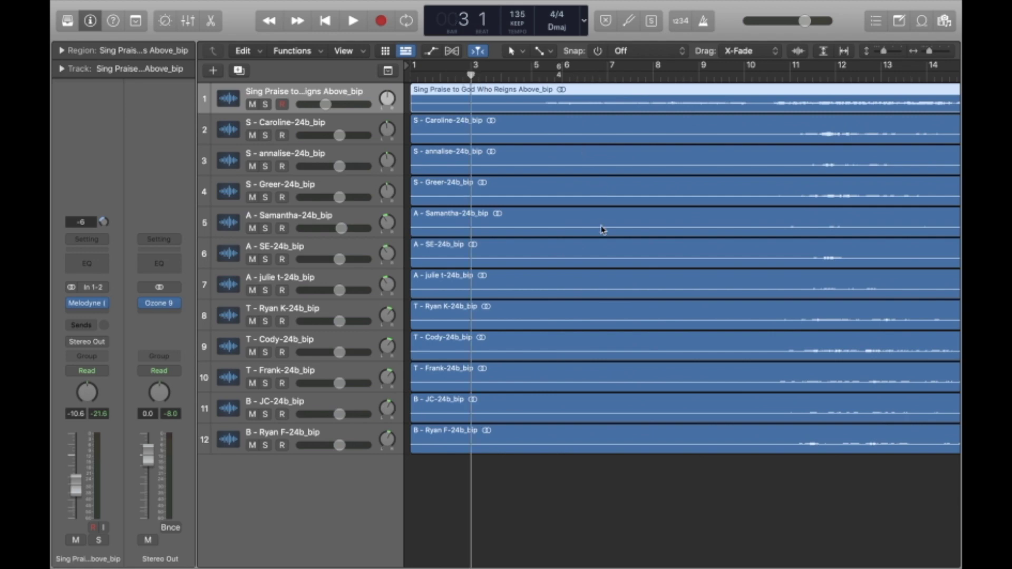
key("space")
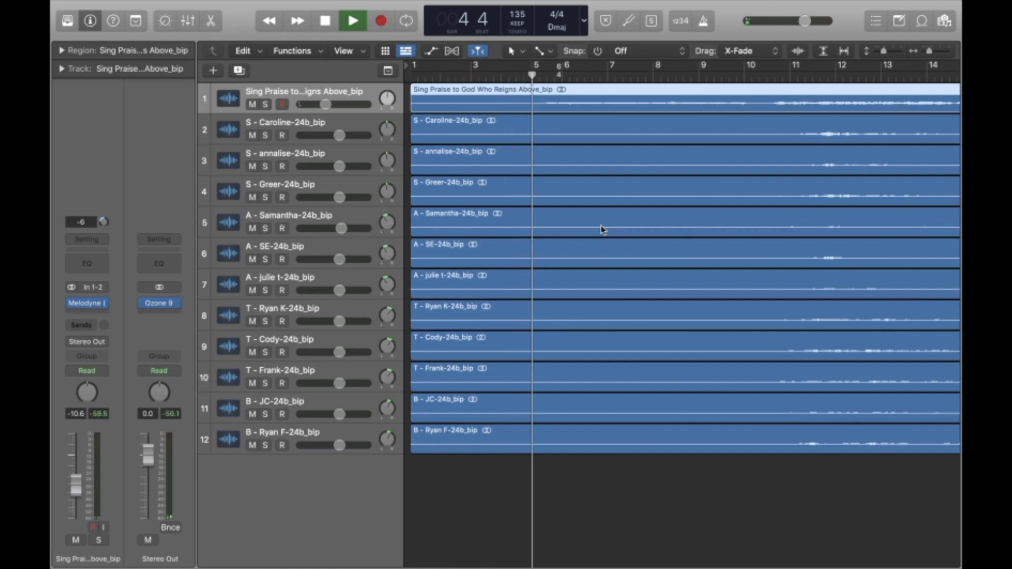
key("space")
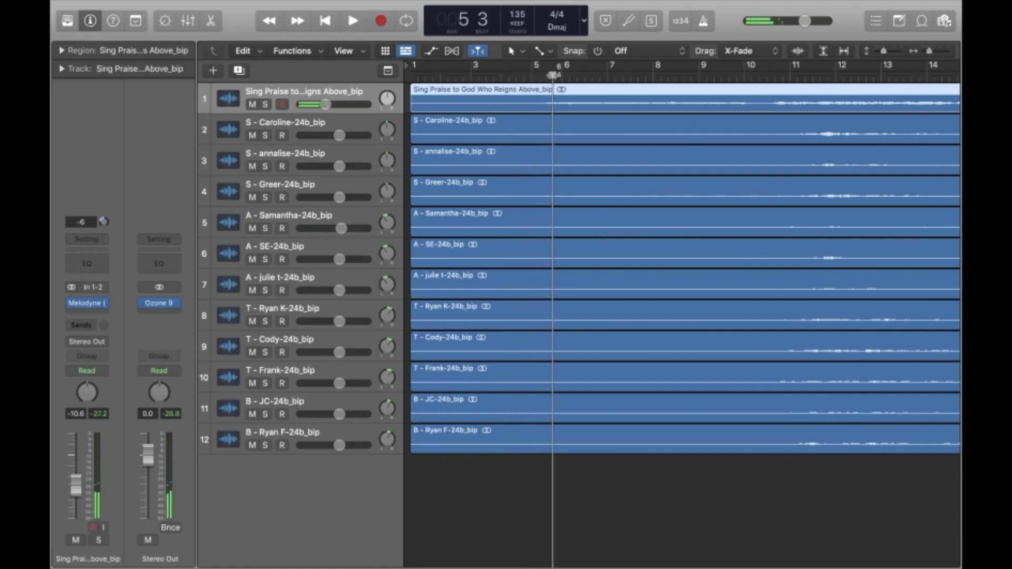
left_click(501, 76)
key("space")
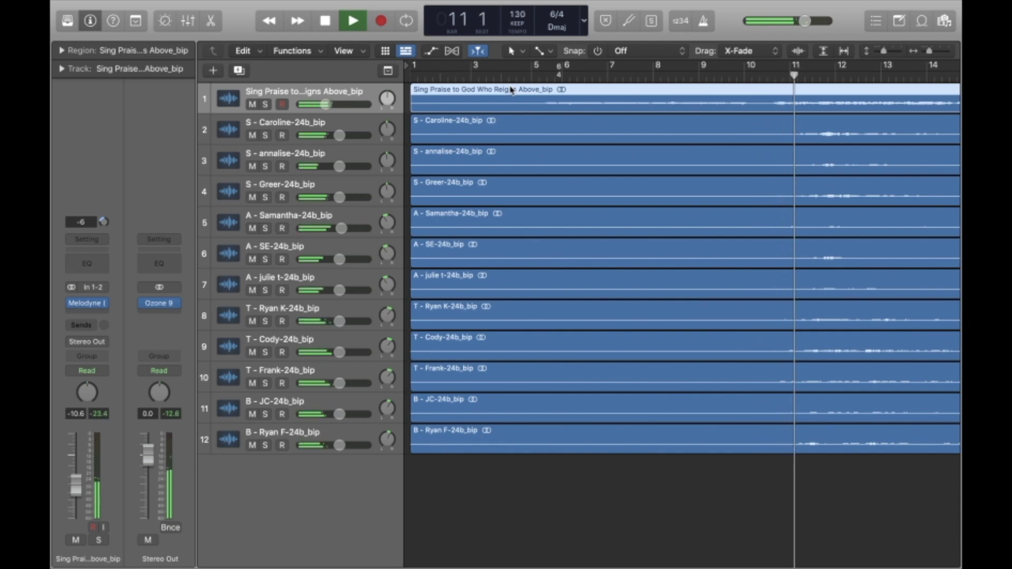
key("space")
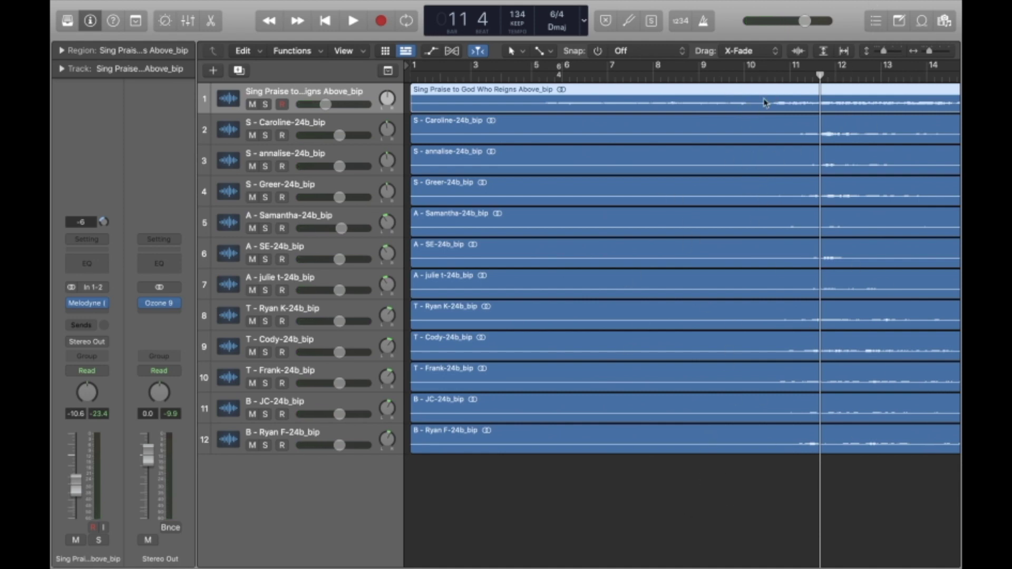
left_click(760, 81)
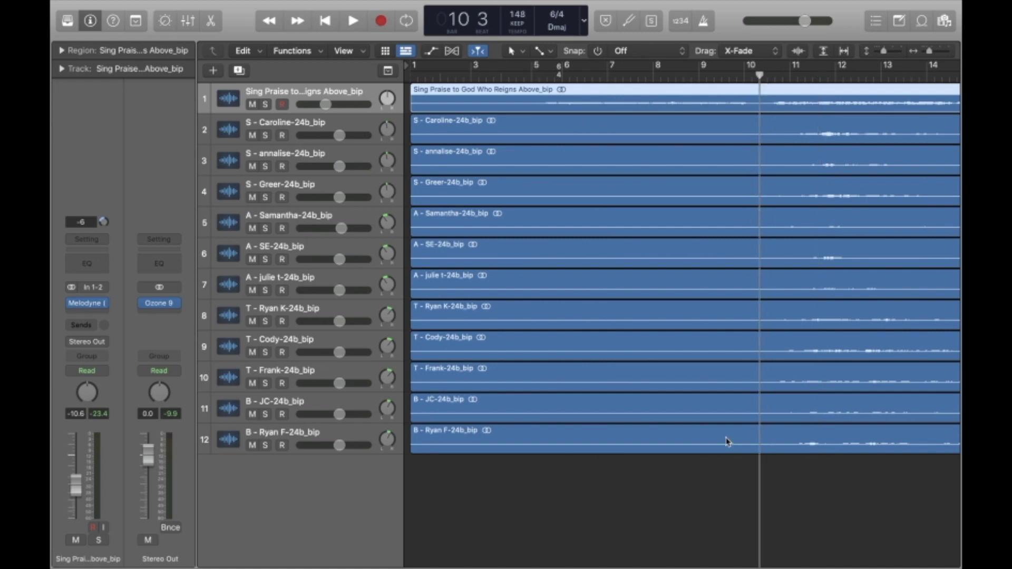
- Open the mixer and launch Melodyne from track 1's Audio FX slot
key("x")
mouse_move(267, 251)
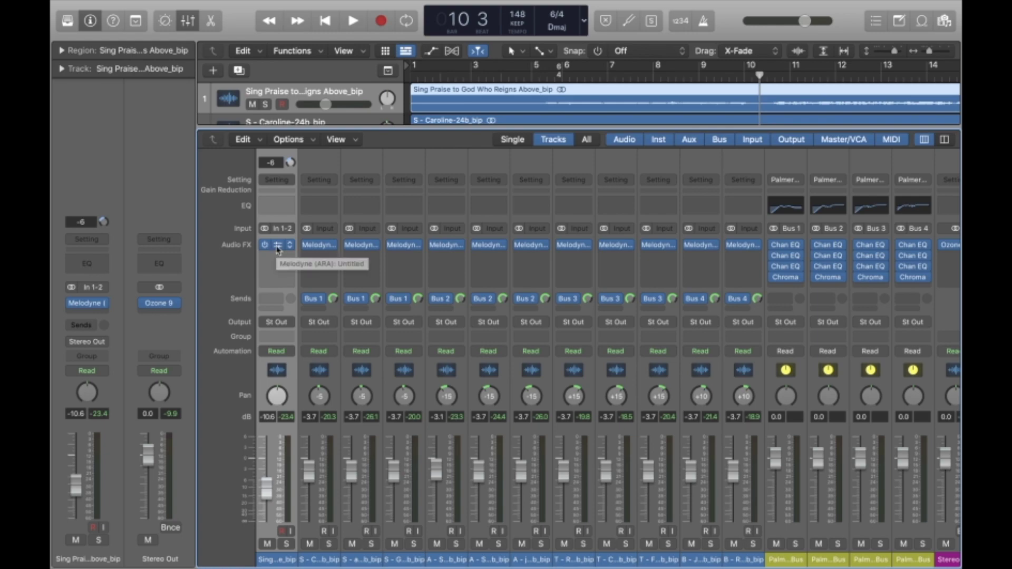
left_click(277, 246)
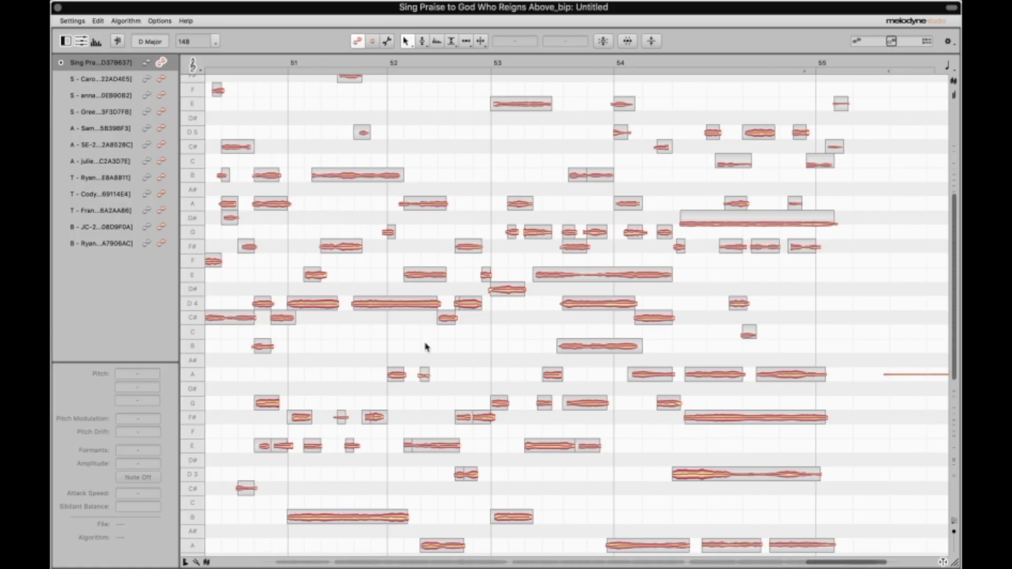
- Show the notes of all twelve choir parts together and scroll to the song's start
left_click(161, 80)
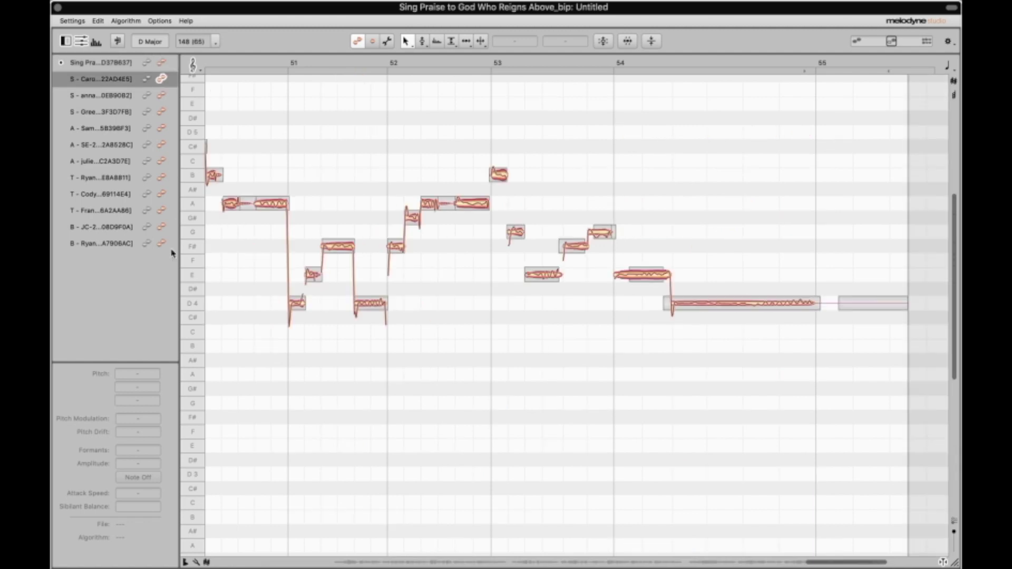
left_click(164, 247, "shift")
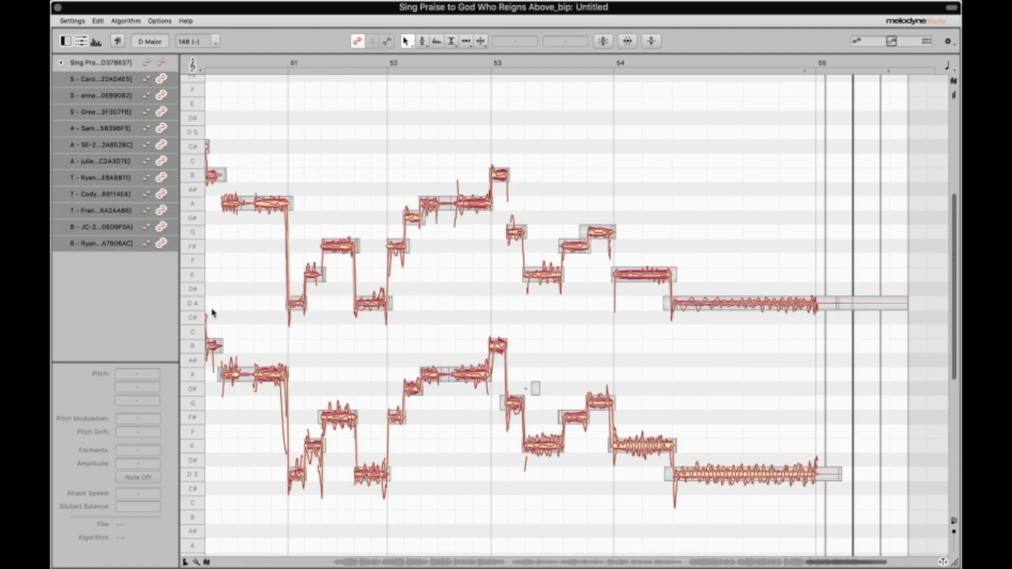
left_click(327, 562)
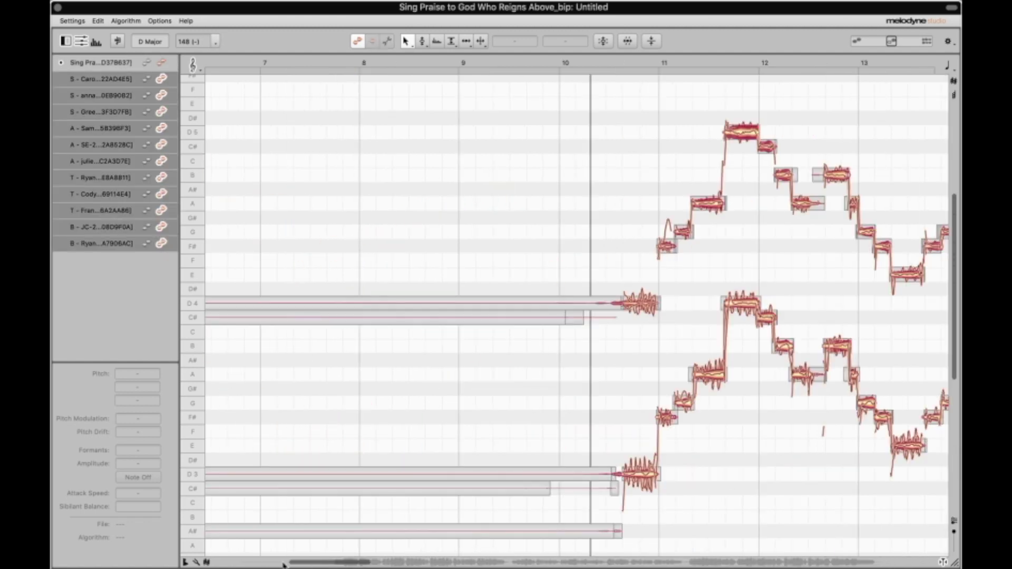
left_click(259, 562)
- Delete the long sustained notes spanning bars 4–10
left_click_drag(258, 566, 303, 567)
left_click_drag(426, 172, 481, 551)
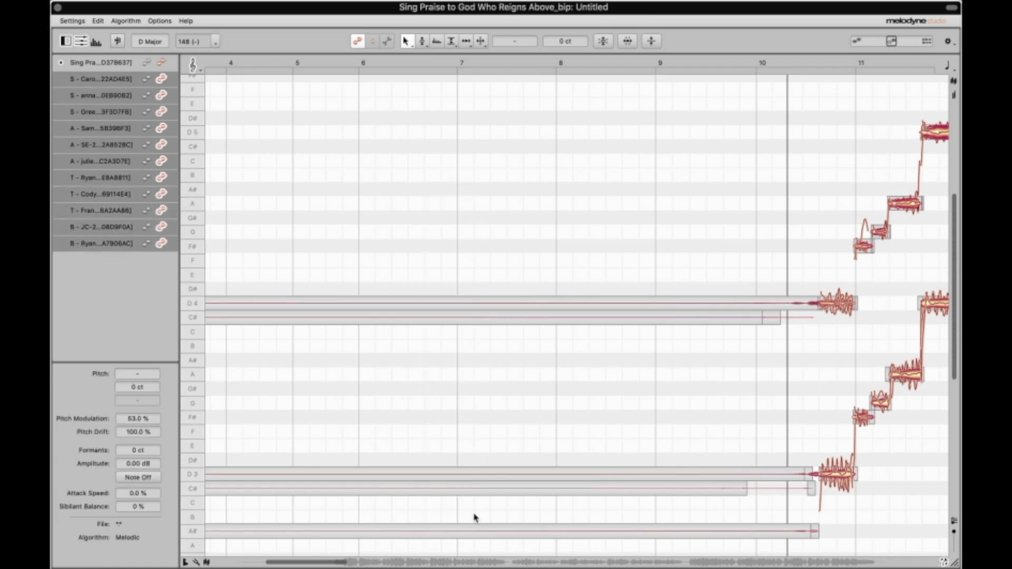
key("Delete")
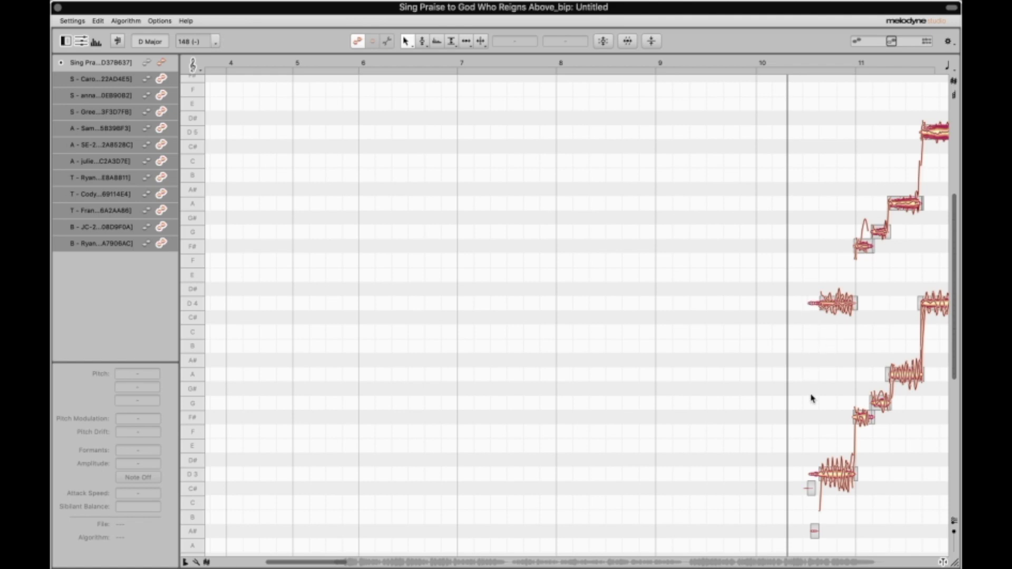
scroll(811, 399, "down", 3)
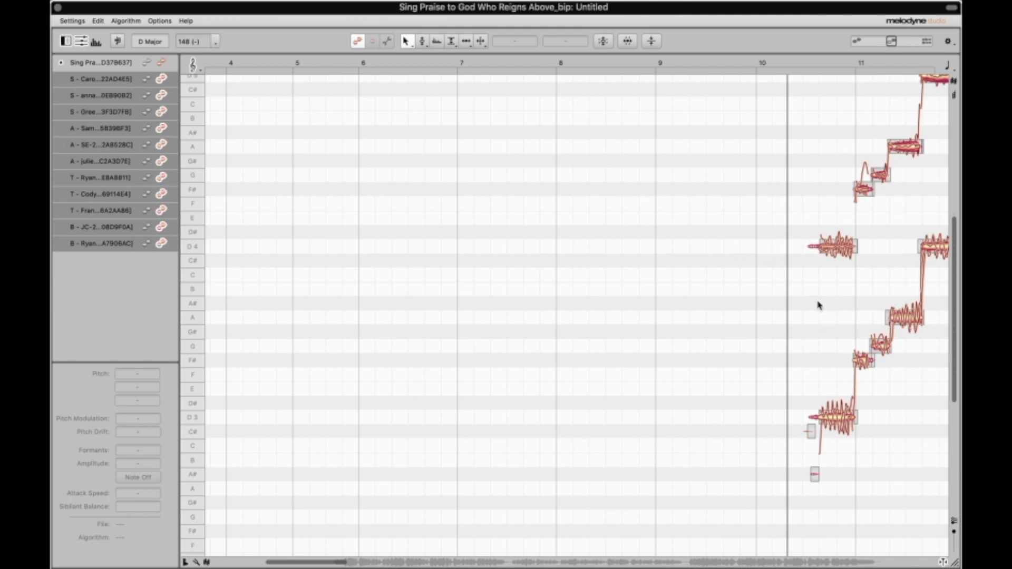
scroll(819, 305, "right", 5)
scroll(745, 322, "up", 1)
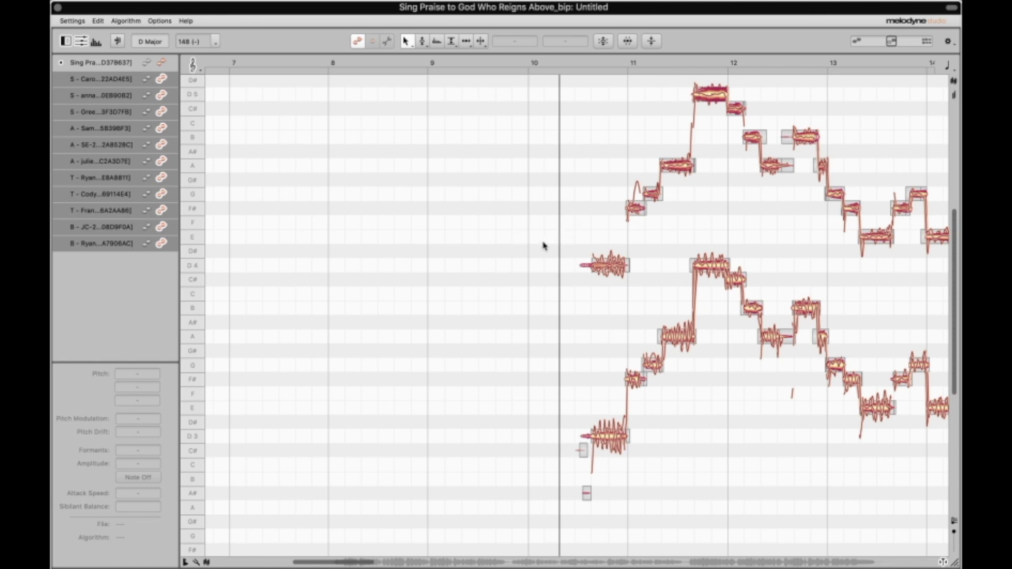
- Audition the pickup, select the small C#3 tenor note, and show every choir track's notes
double_click(359, 252)
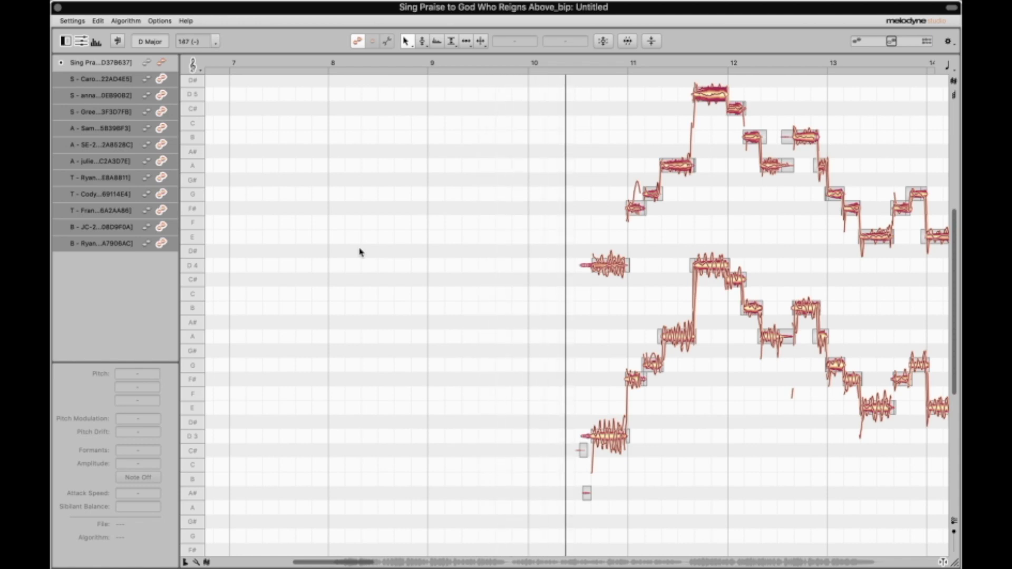
key("space")
left_click(581, 457)
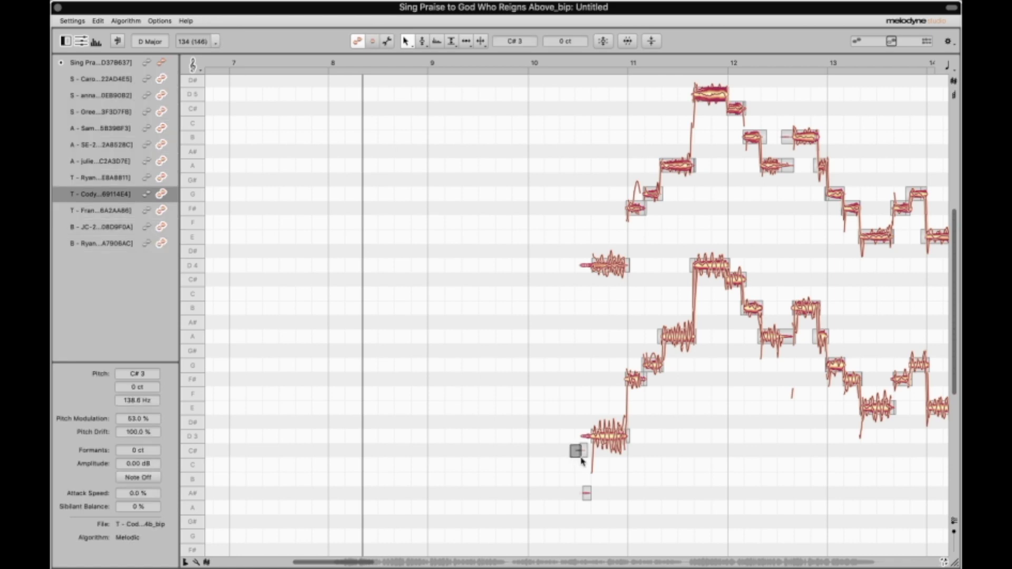
left_click(456, 345)
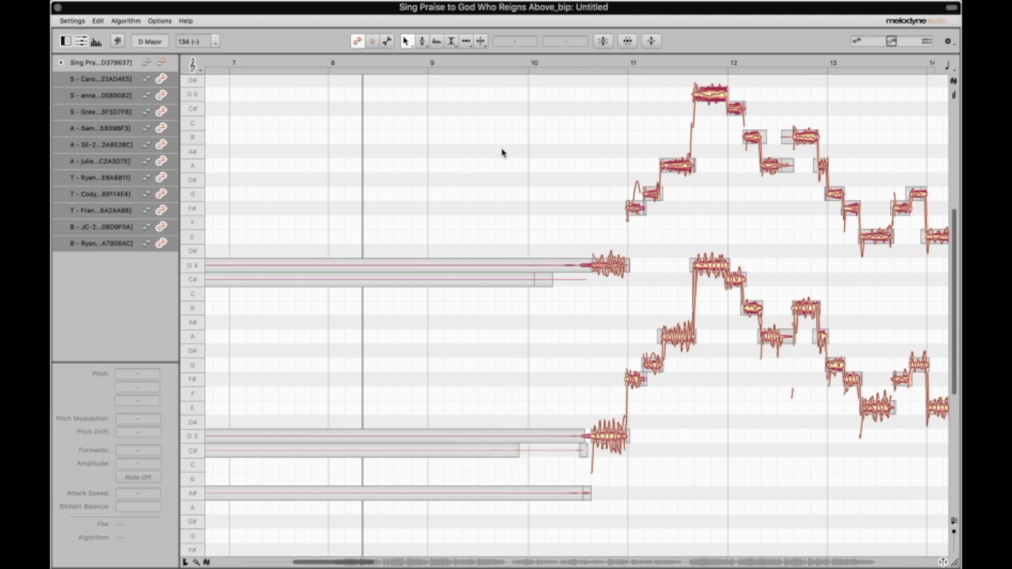
- Select the stretched pickup notes, switch to the Note Separation tool (F6), and select all notes
left_click_drag(490, 155, 572, 535)
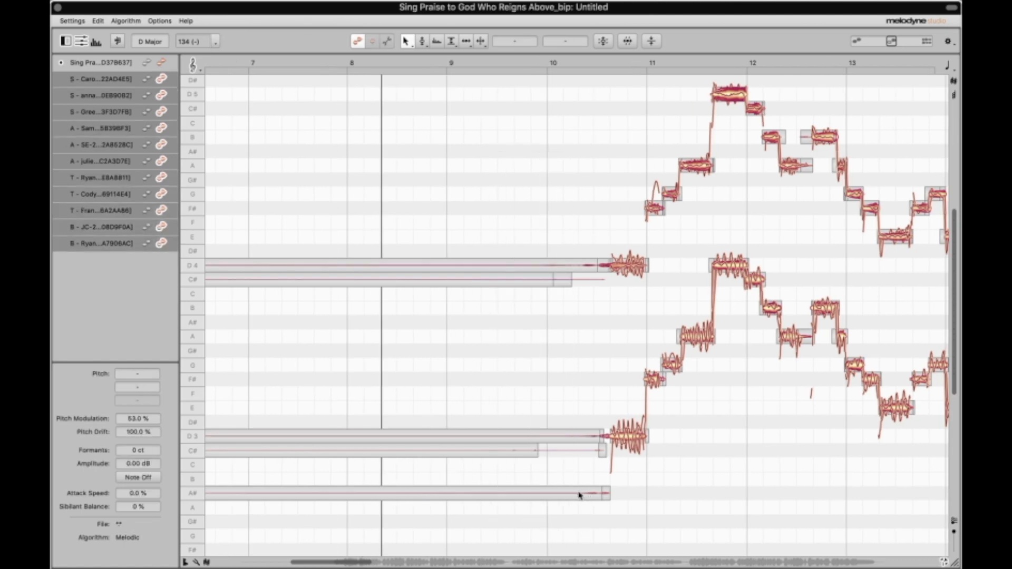
key("F6")
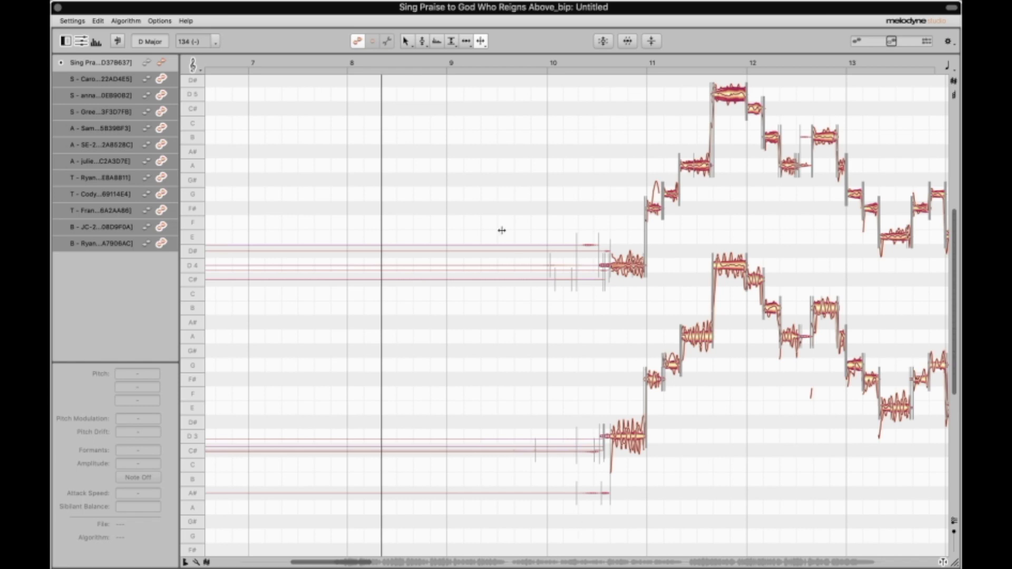
key("ctrl+a")
- Cut the selected held notes back to short pickups after bar 10 and play them into bar 11
left_click_drag(468, 171, 574, 509)
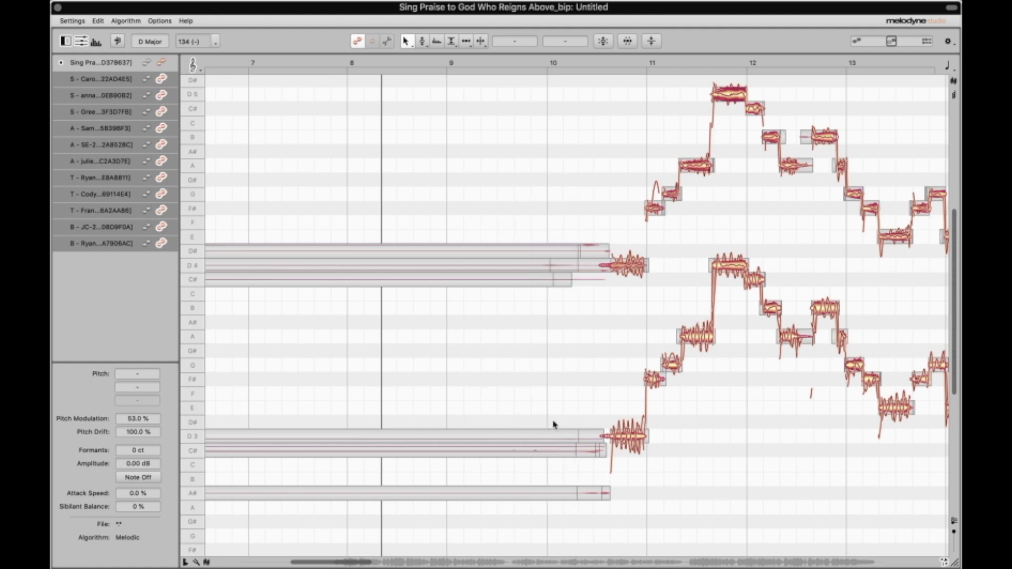
key("super+z")
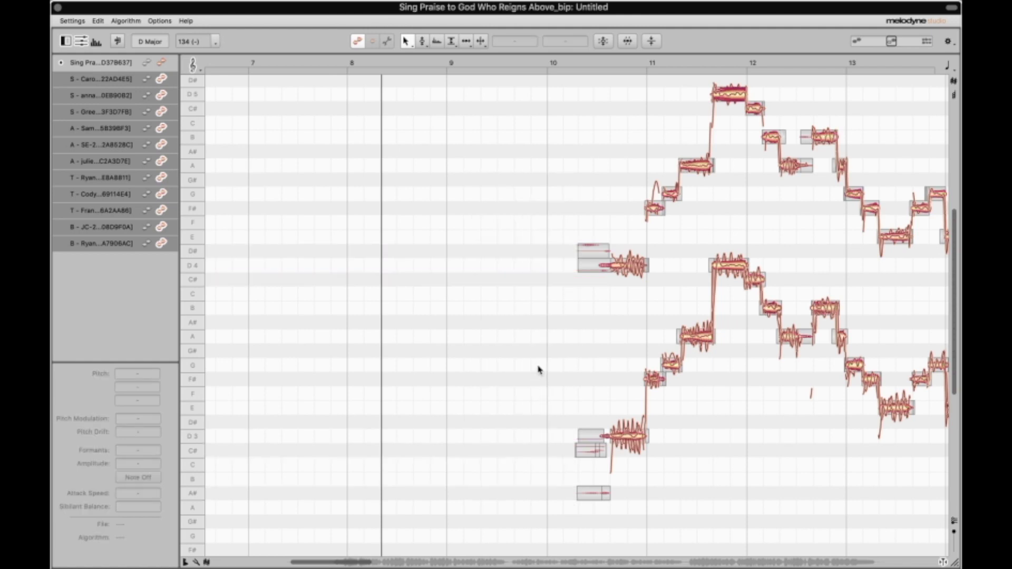
double_click(530, 297)
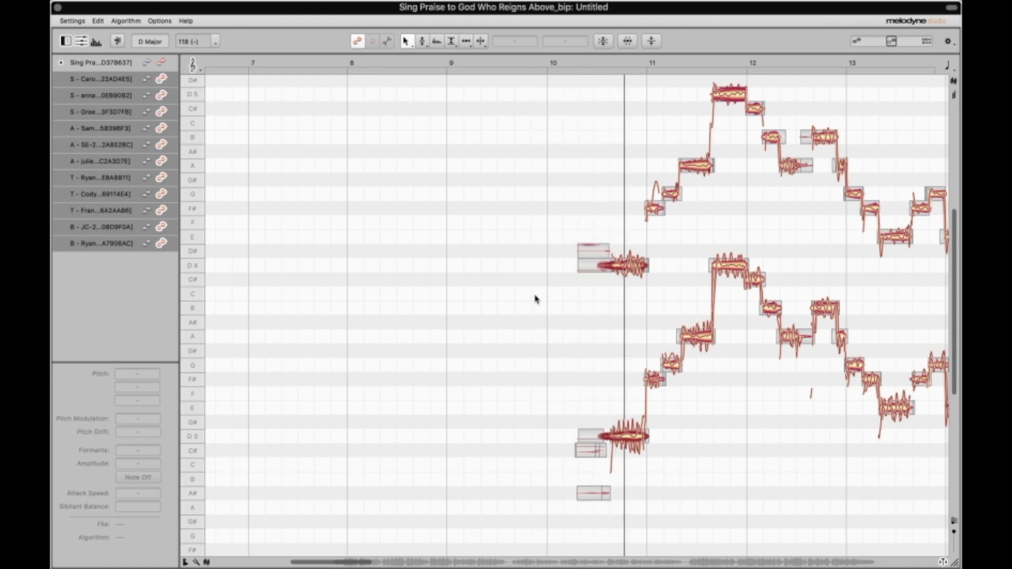
key("space")
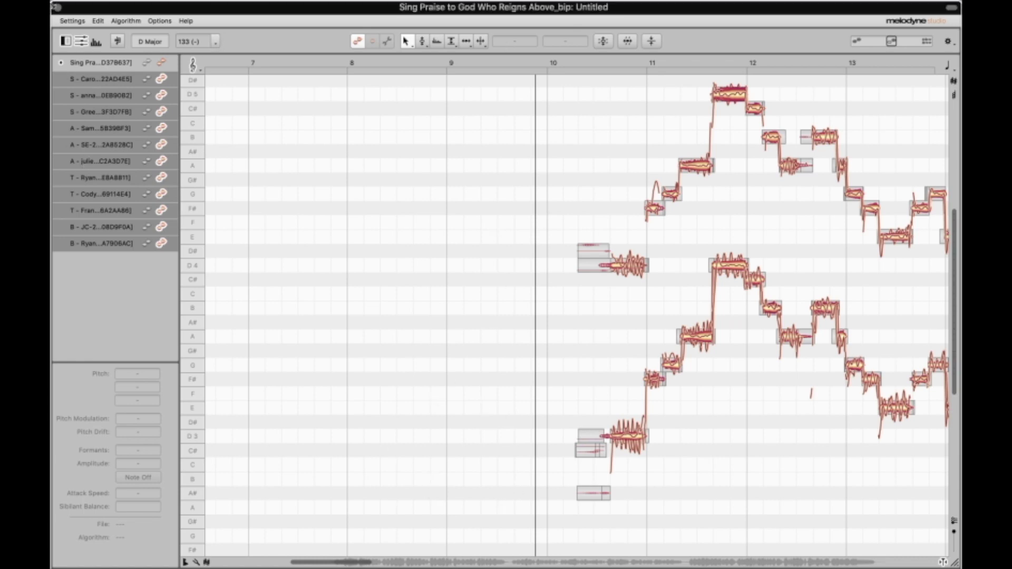
- Close Melodyne and audition the mix, replaying it from bar 8
left_click(56, 9)
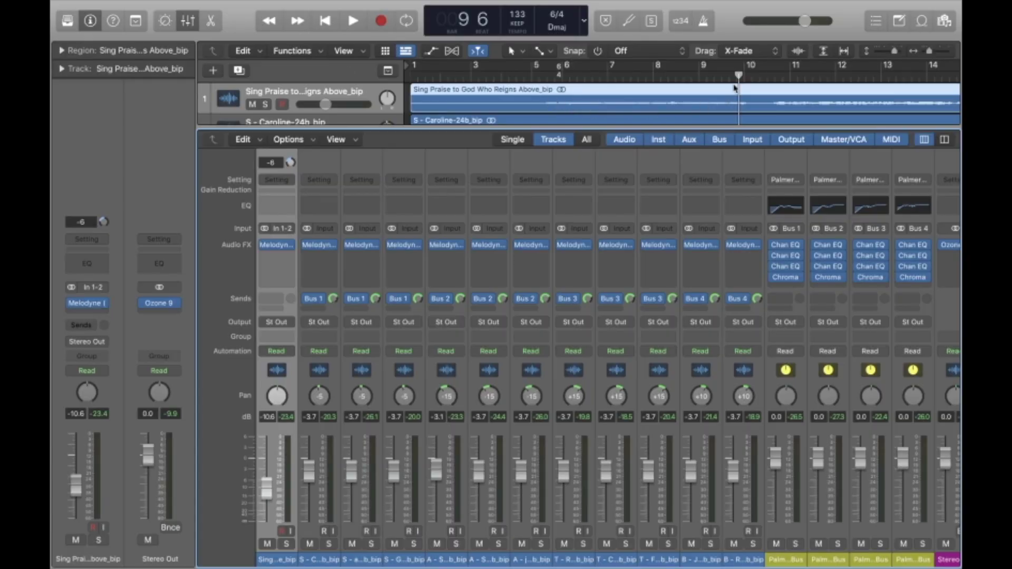
key("space")
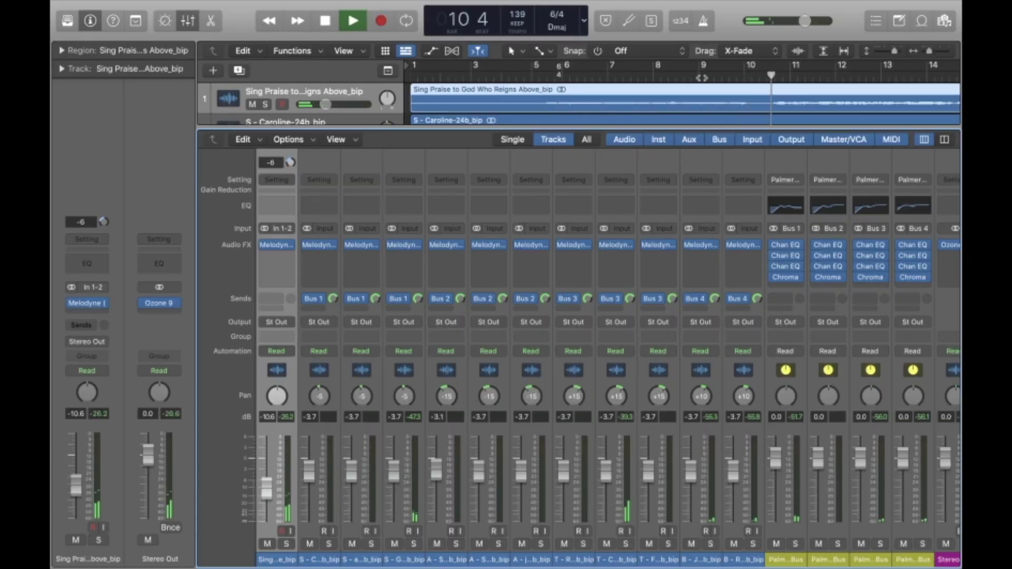
key("space")
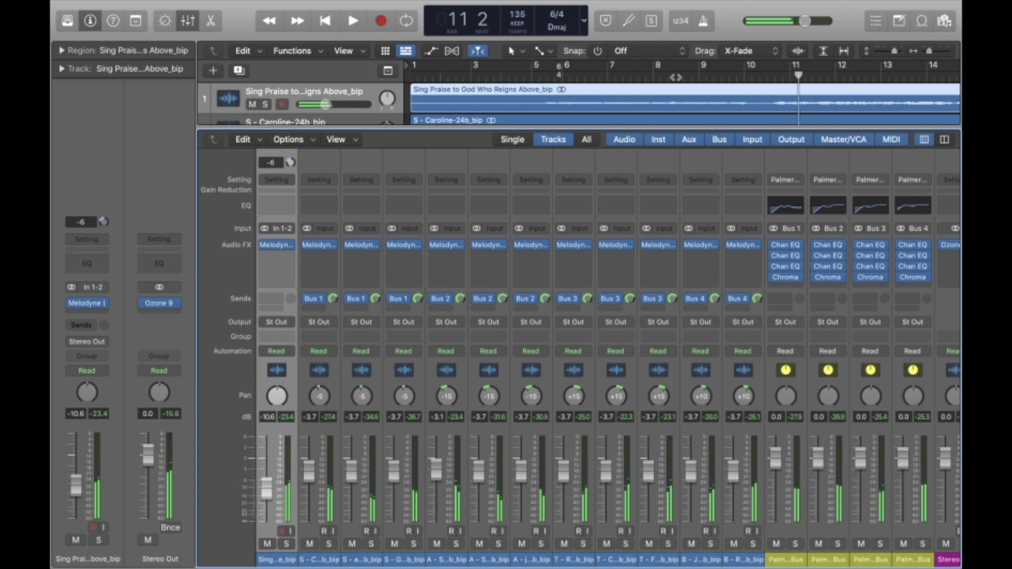
left_click(645, 119)
key("space")
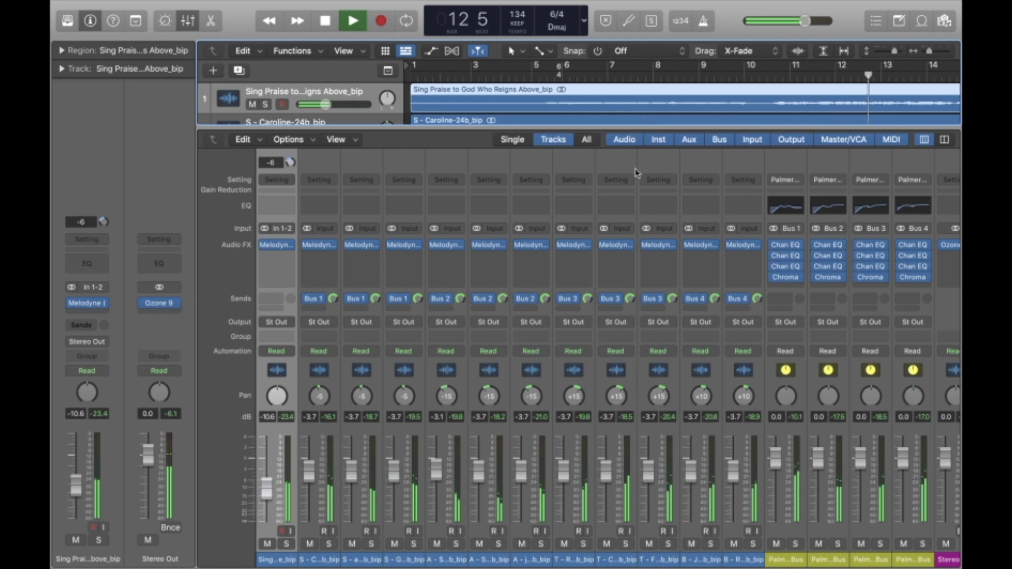
key("space")
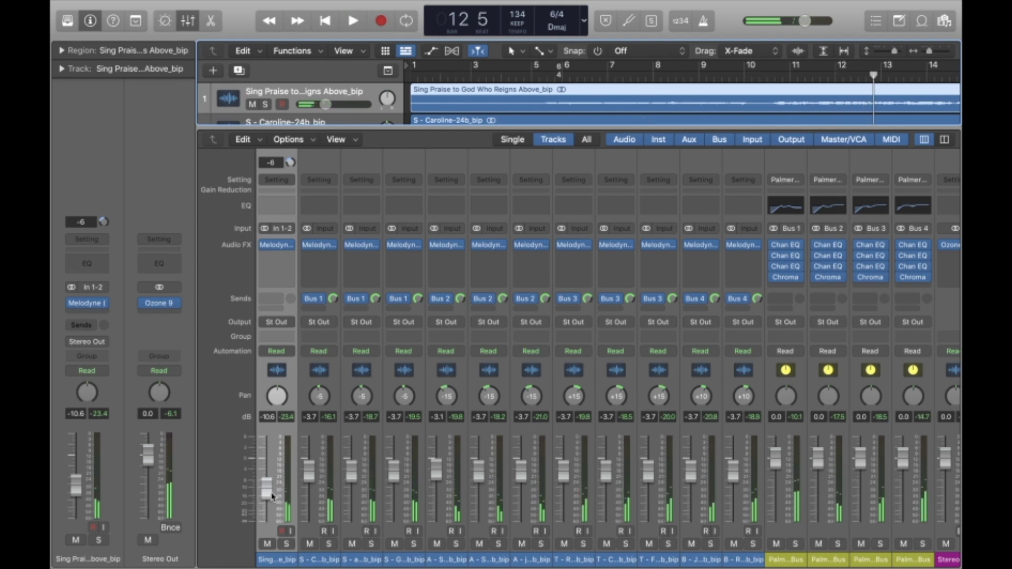
- Raise the Sing Praise track's fader to -6.6 dB and audition the mix from bars 8 and 5
left_click_drag(272, 496, 270, 481)
left_click(658, 73)
key("space")
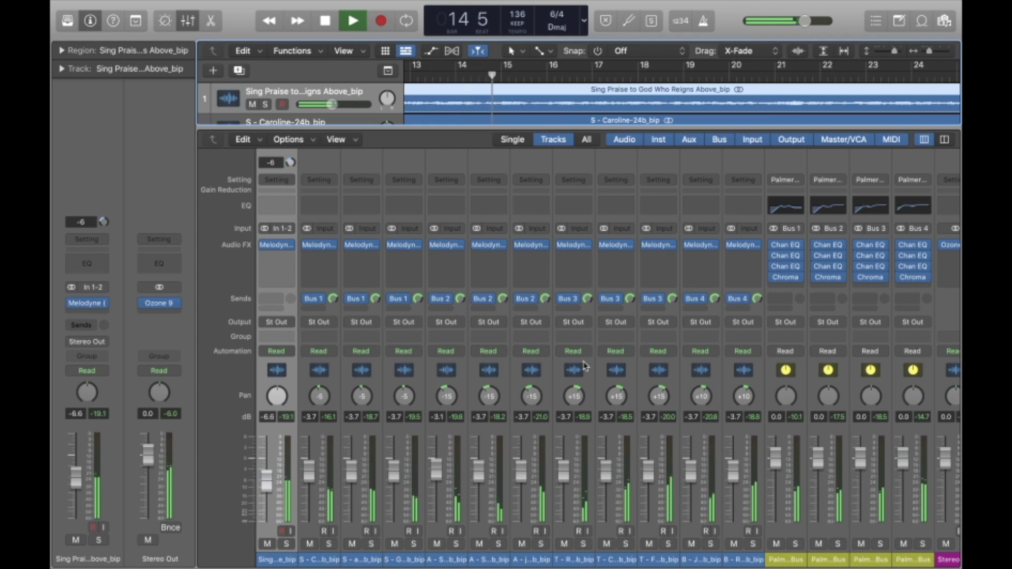
key("space")
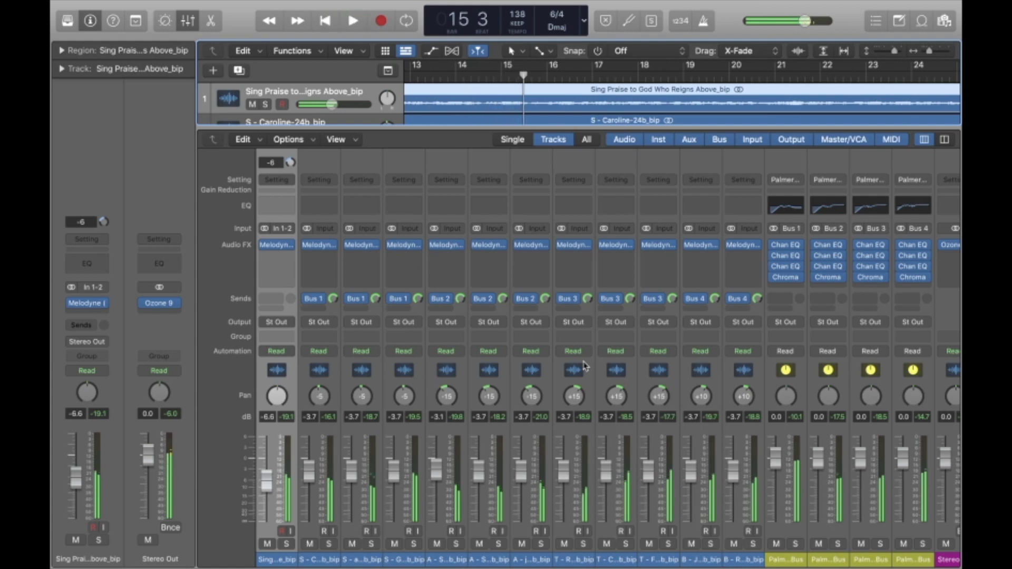
scroll(543, 113, "left", 5)
scroll(548, 115, "left", 3)
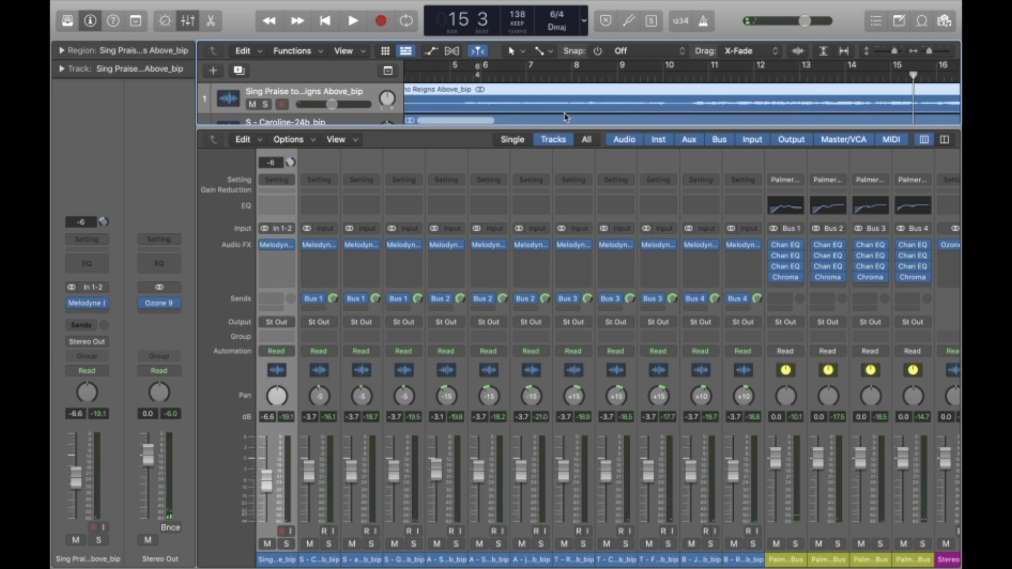
left_click_drag(466, 80, 451, 78)
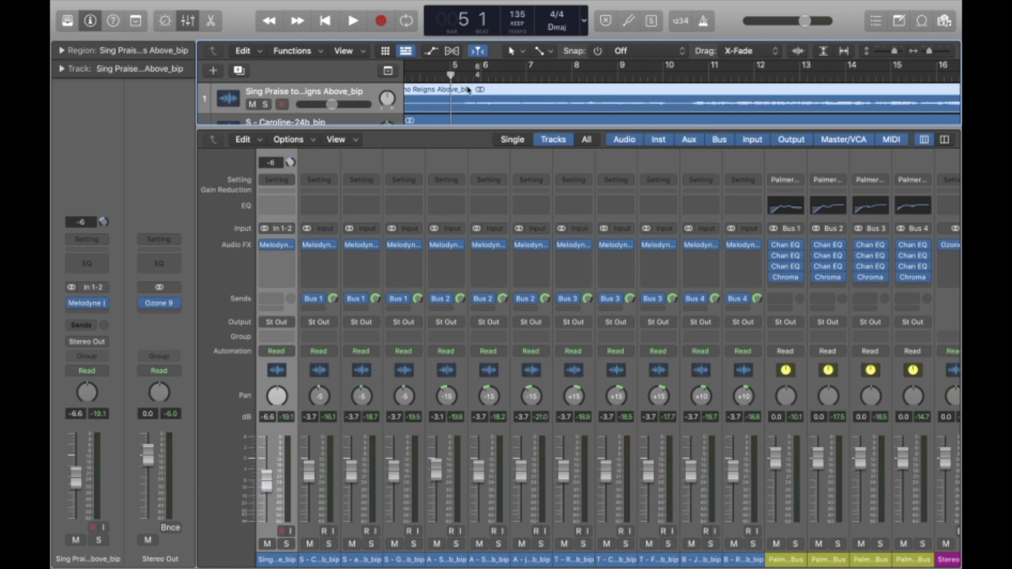
key("space")
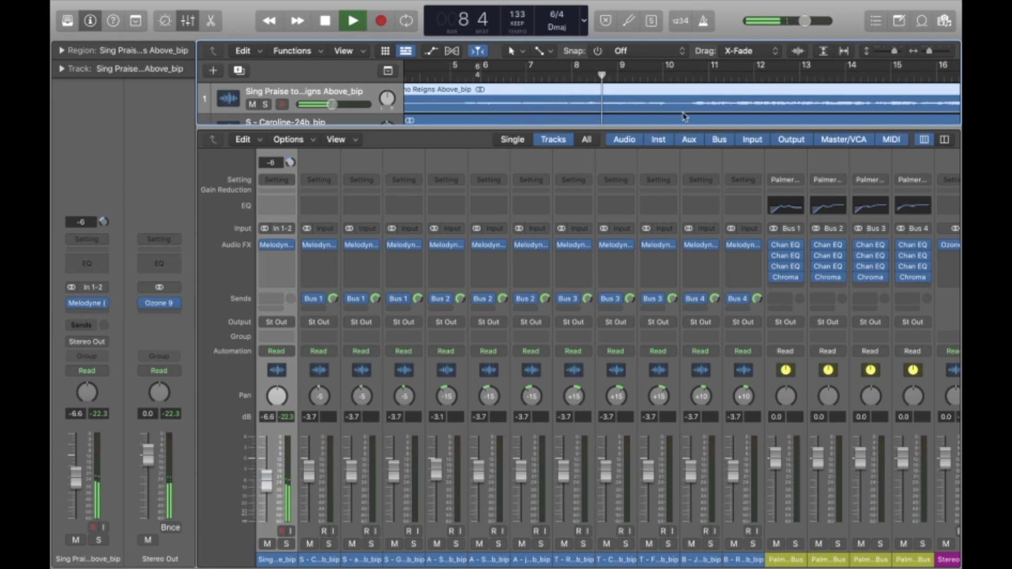
scroll(731, 274, "right", 3)
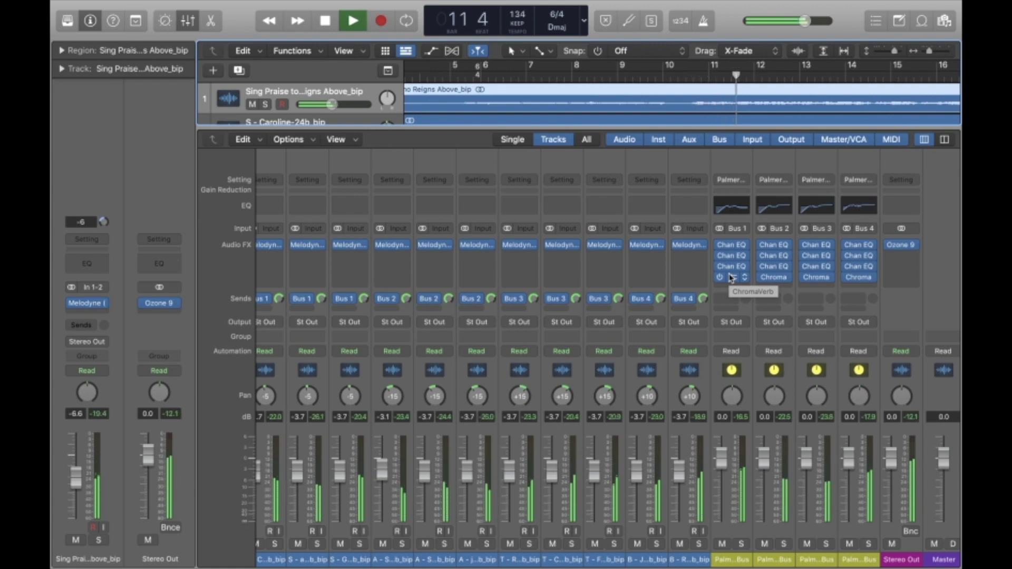
key("space")
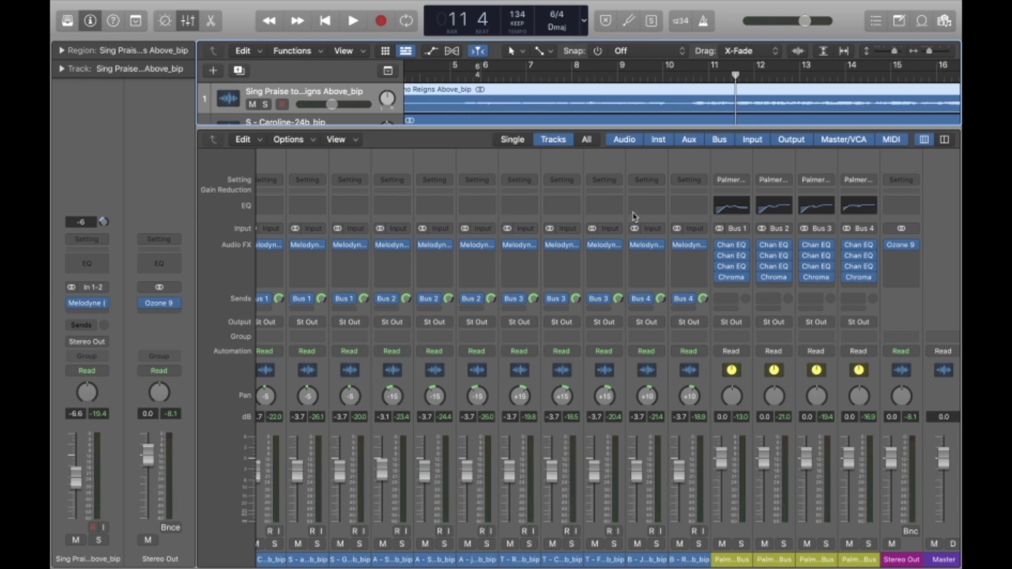
mouse_move(894, 250)
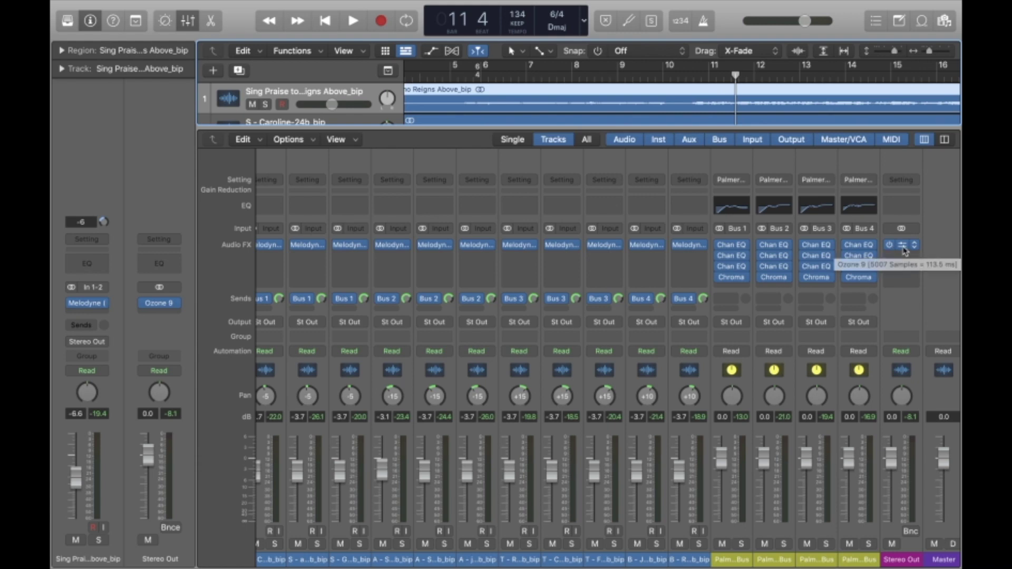
- Open Ozone 9 on Stereo Out and lower the Maximizer threshold slightly
left_click(904, 252)
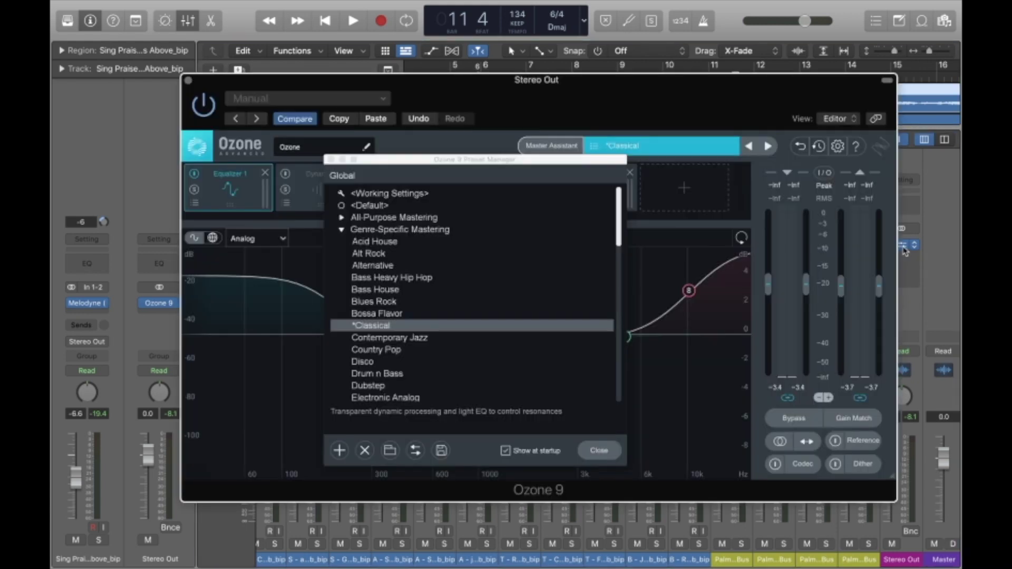
left_click(596, 452)
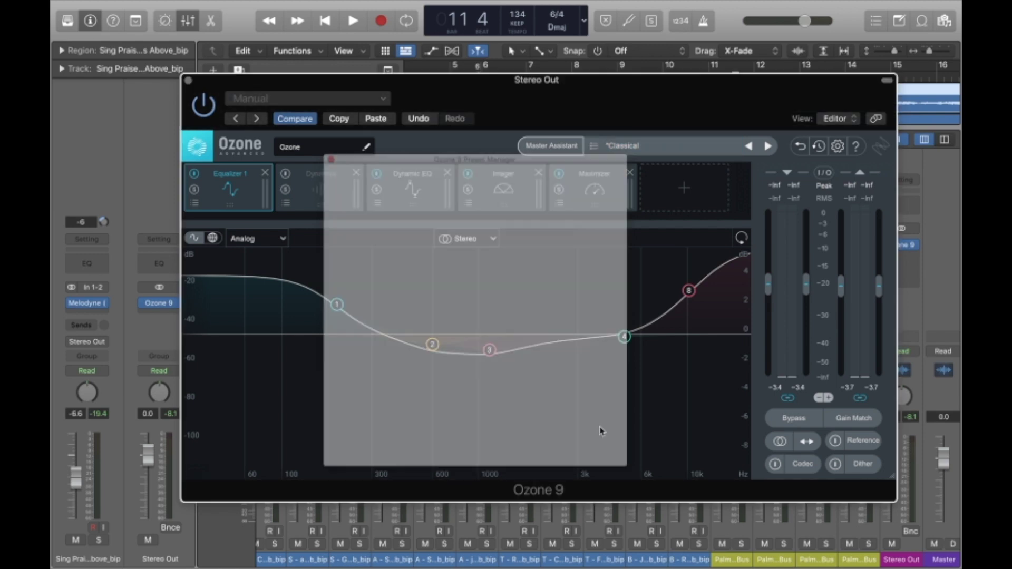
left_click(608, 193)
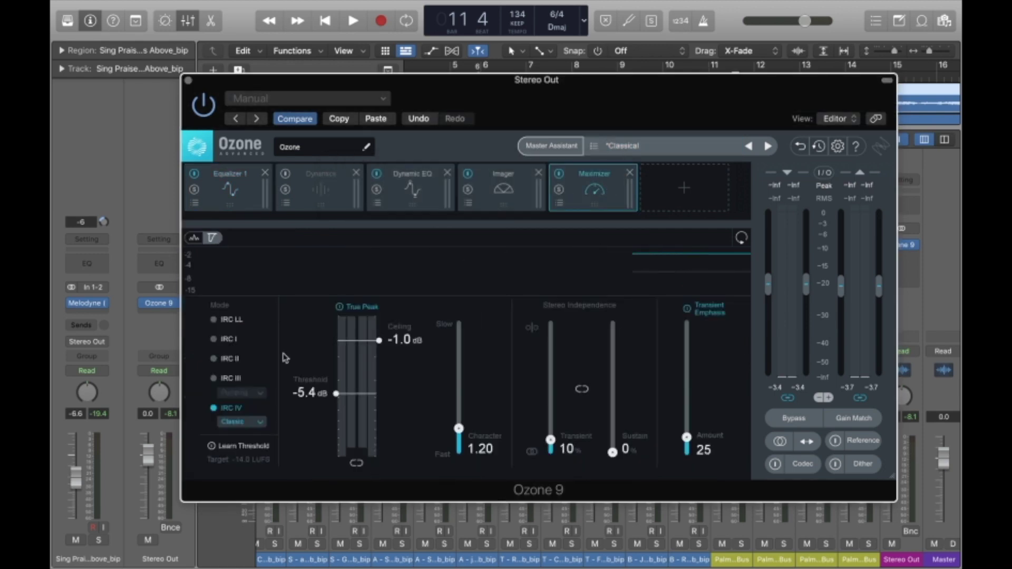
left_click_drag(336, 395, 338, 409)
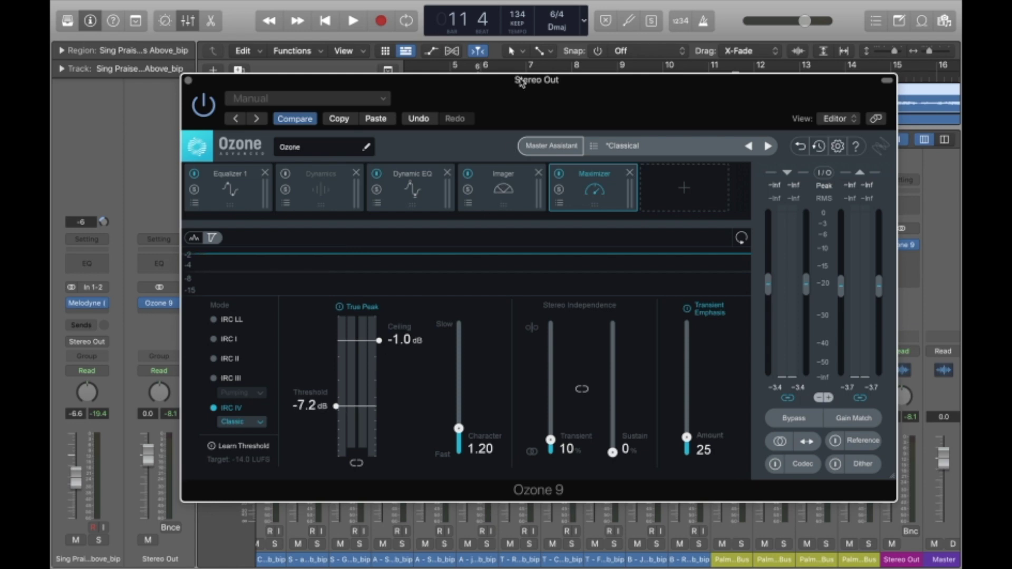
- Play from bar 9 while lowering the Maximizer threshold to -8.3 dB, then close Ozone
left_click_drag(522, 82, 560, 206)
left_click(623, 78)
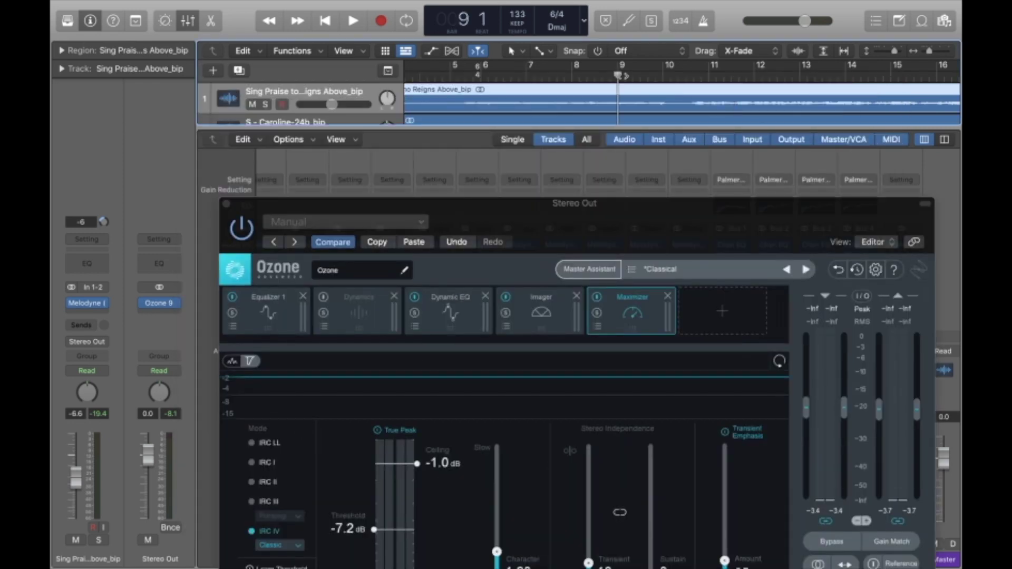
key("space")
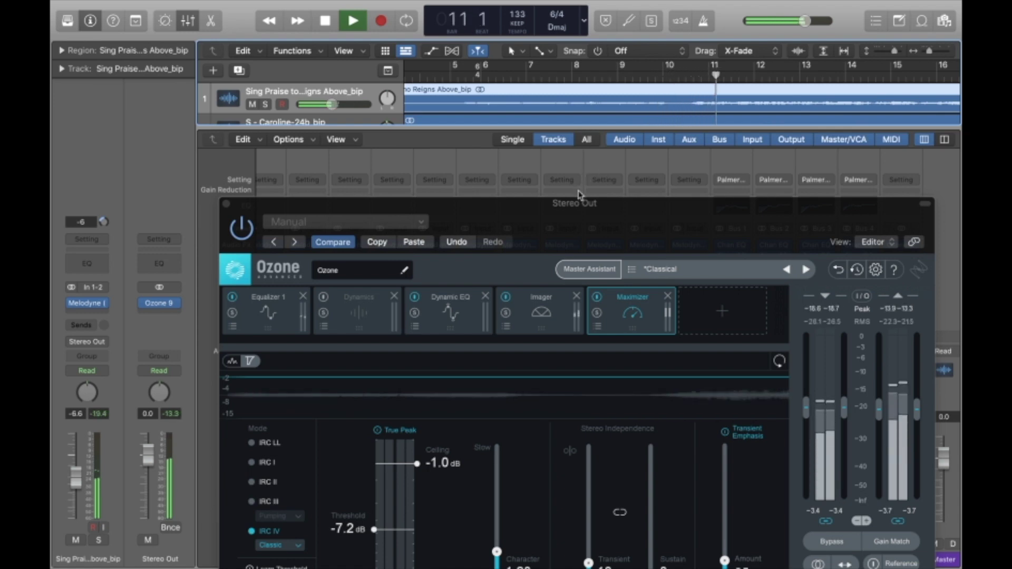
left_click_drag(531, 229, 519, 192)
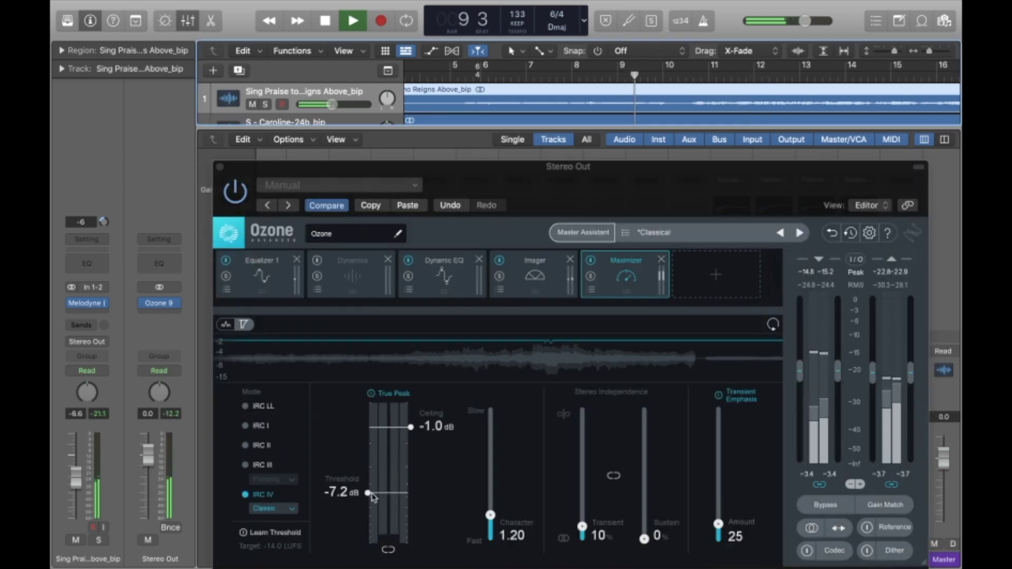
left_click_drag(368, 492, 373, 503)
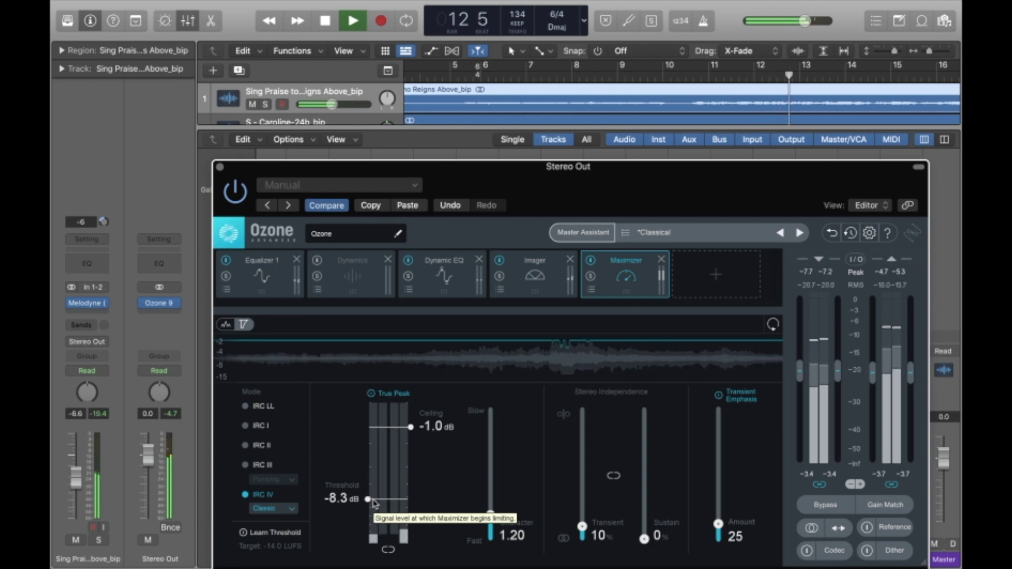
left_click(623, 74)
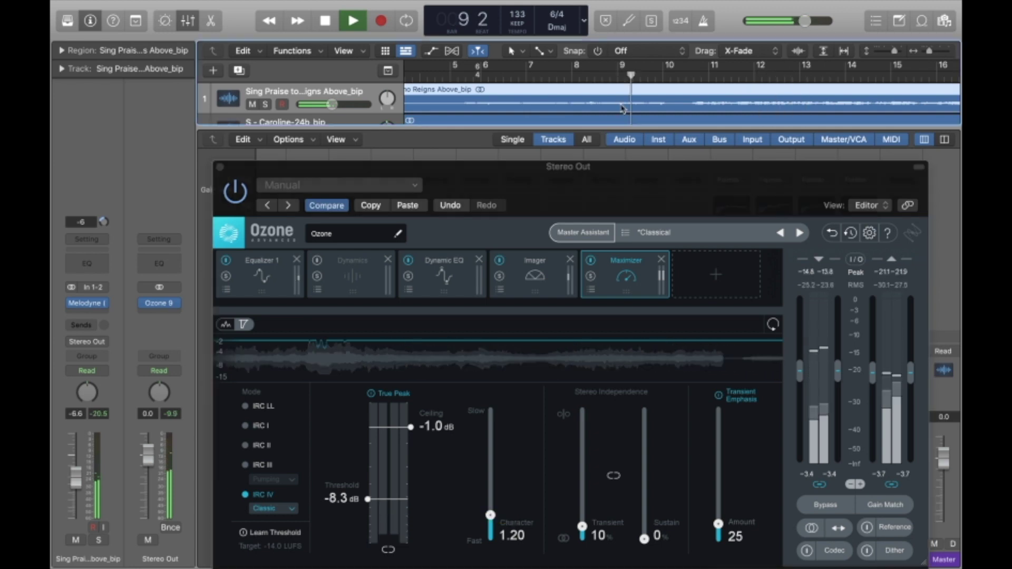
key("space")
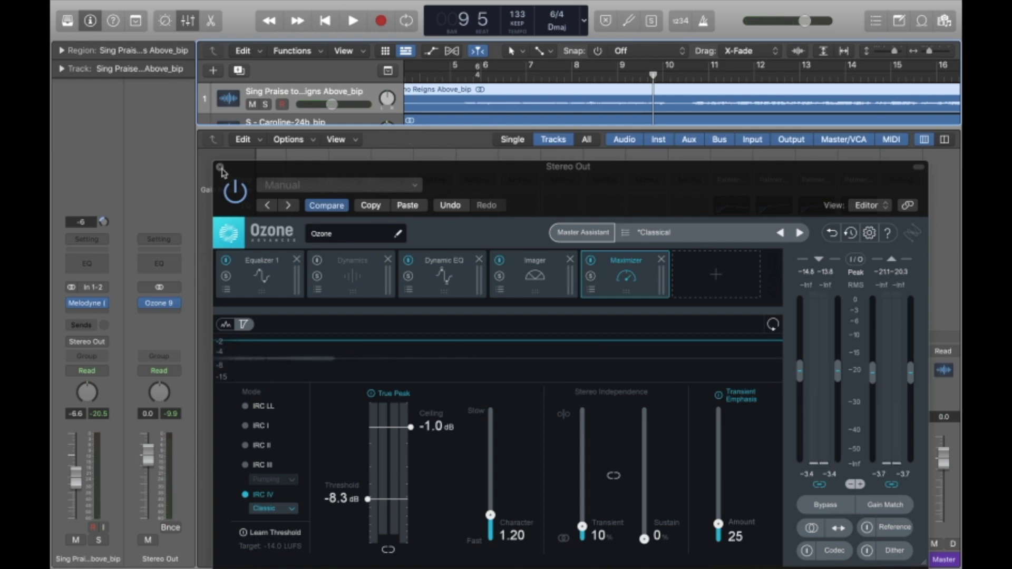
left_click(419, 209)
key("super+w")
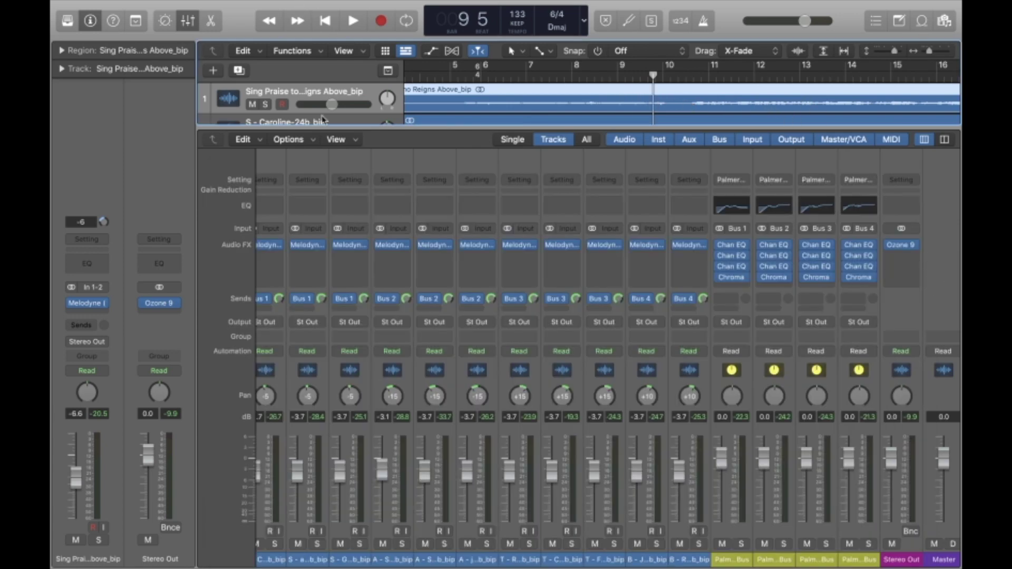
- Hide the mixer, select track 1's region, and show automation lanes on all tracks
key("x")
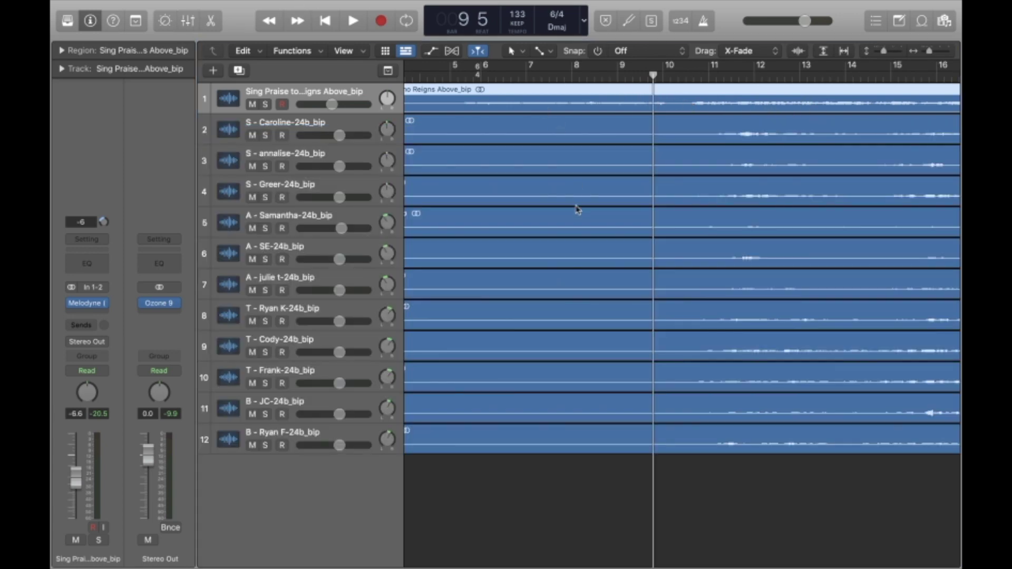
left_click(526, 510)
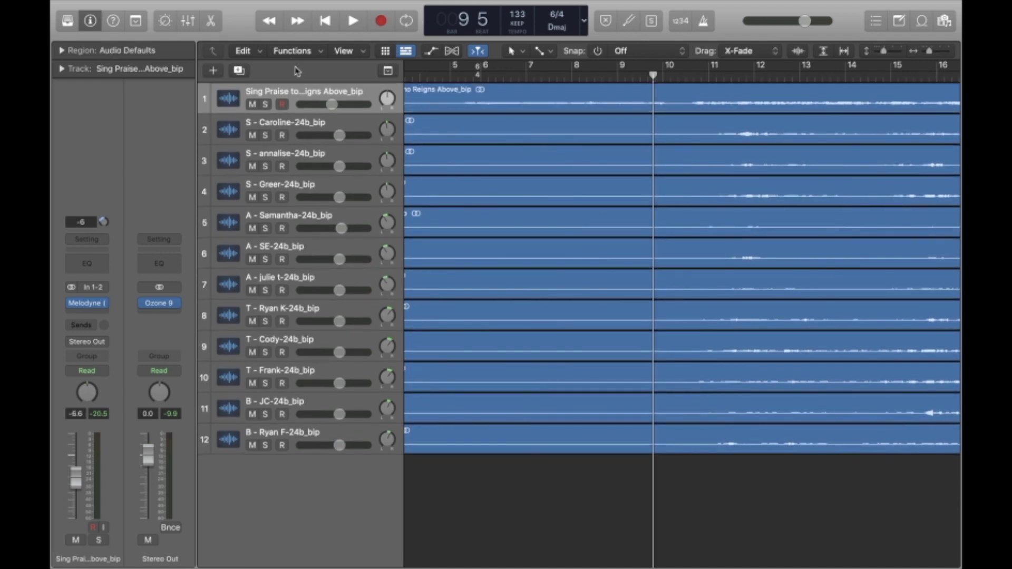
left_click_drag(293, 112, 293, 117)
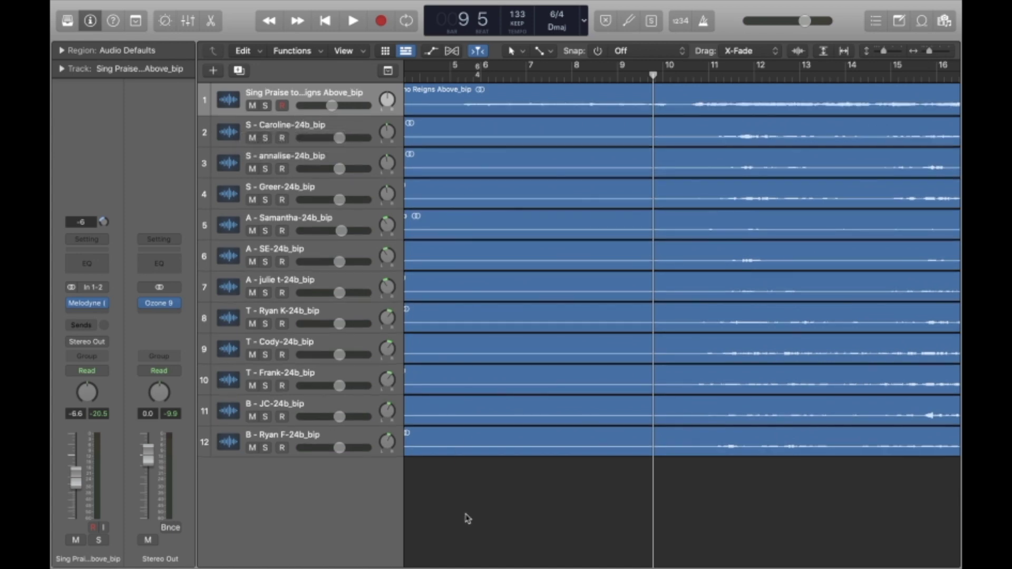
left_click(340, 97)
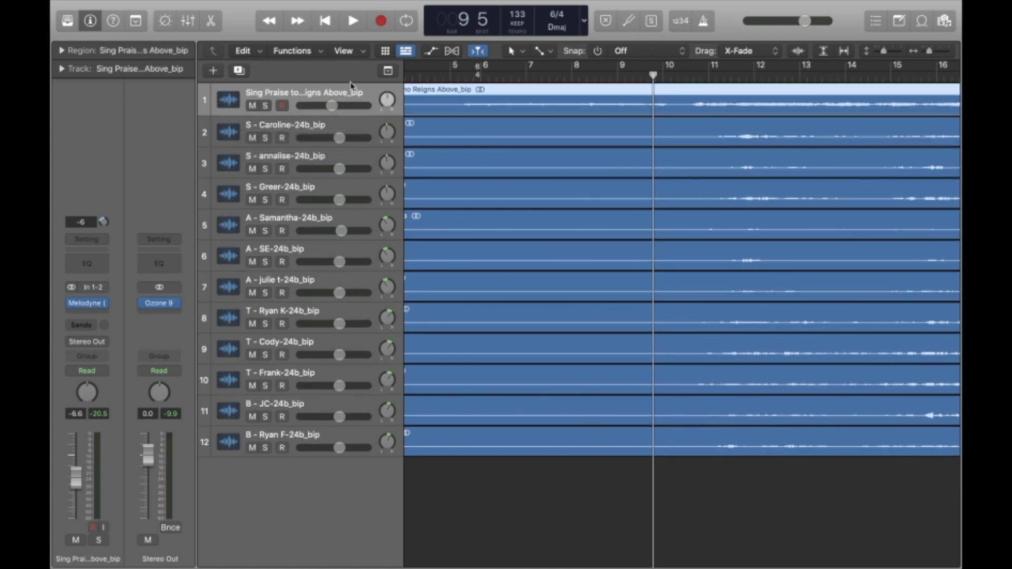
scroll(571, 124, "left", 5)
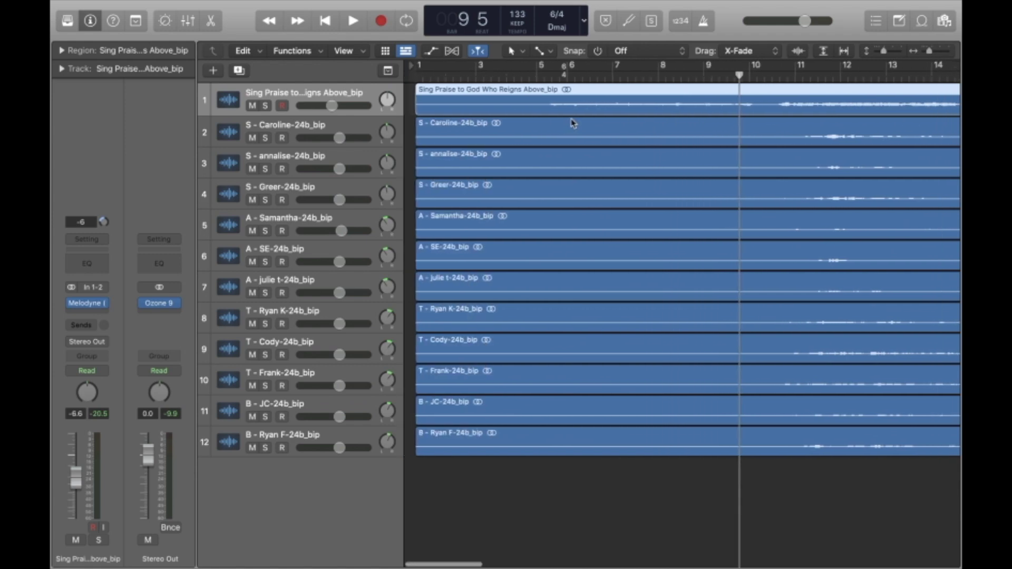
left_click(432, 51)
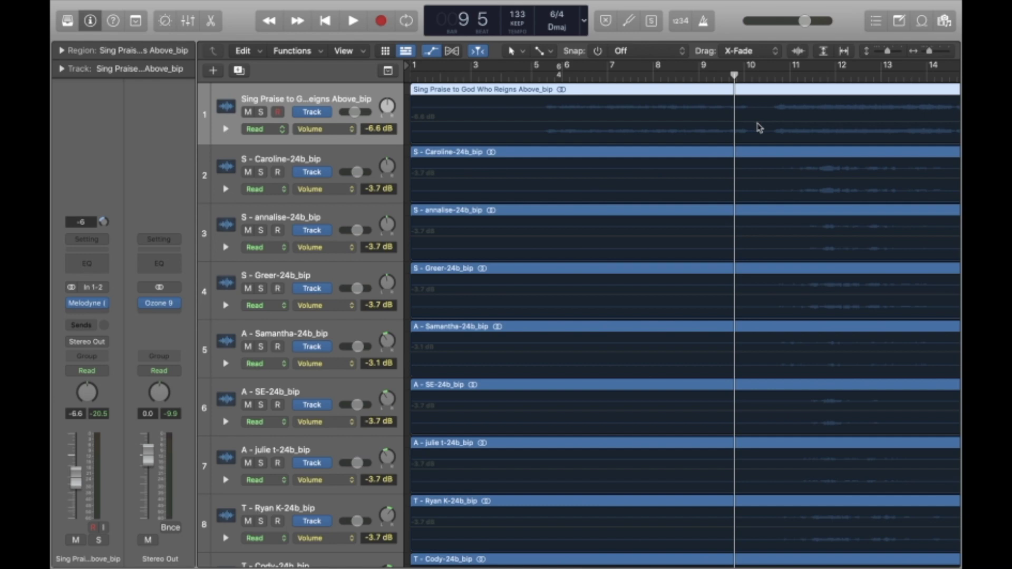
- Show track 1's Volume automation and add four points near bars 5 and 10
key("a")
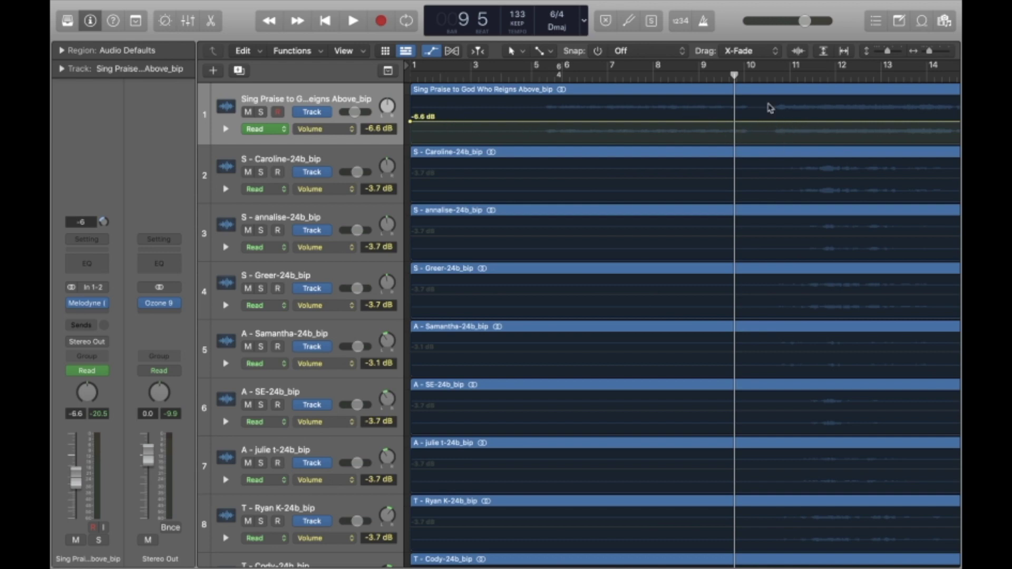
left_click(325, 130)
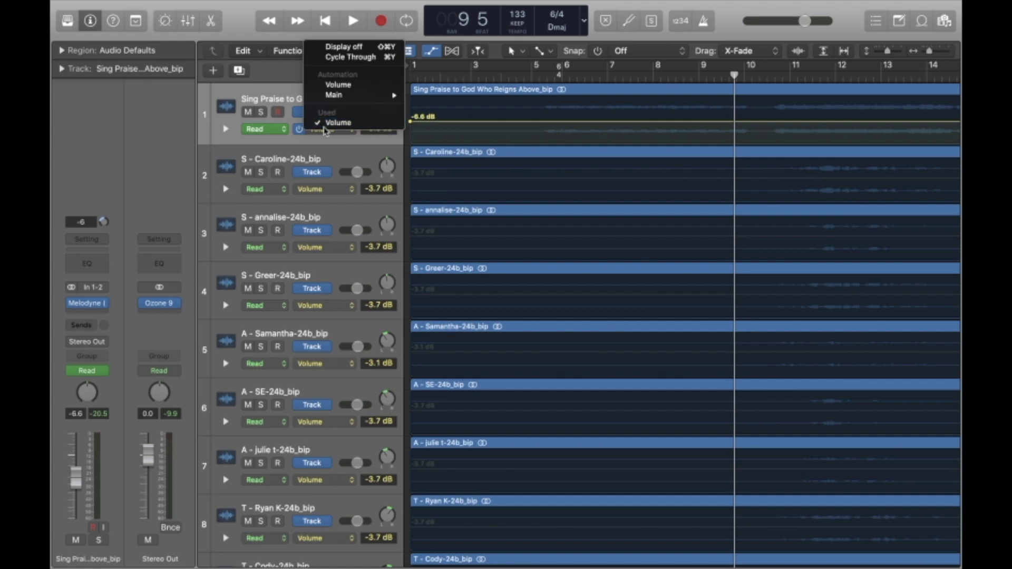
left_click(324, 125)
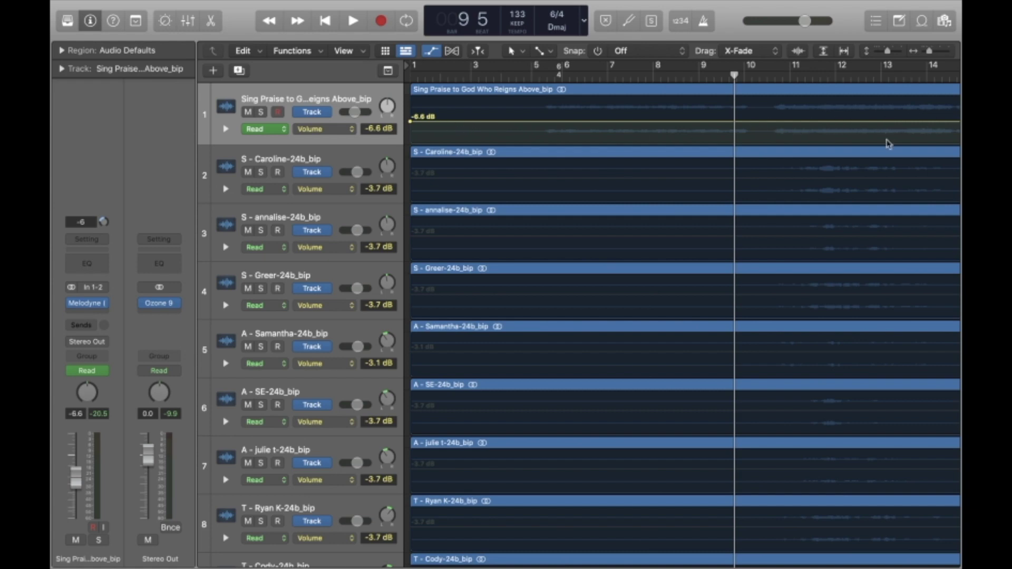
left_click(770, 122)
left_click(754, 123)
left_click(539, 122)
left_click(529, 122)
left_click(540, 122)
- Lift the middle volume section to about -4.8 dB and play from just before bar 5
left_click_drag(754, 121, 753, 120)
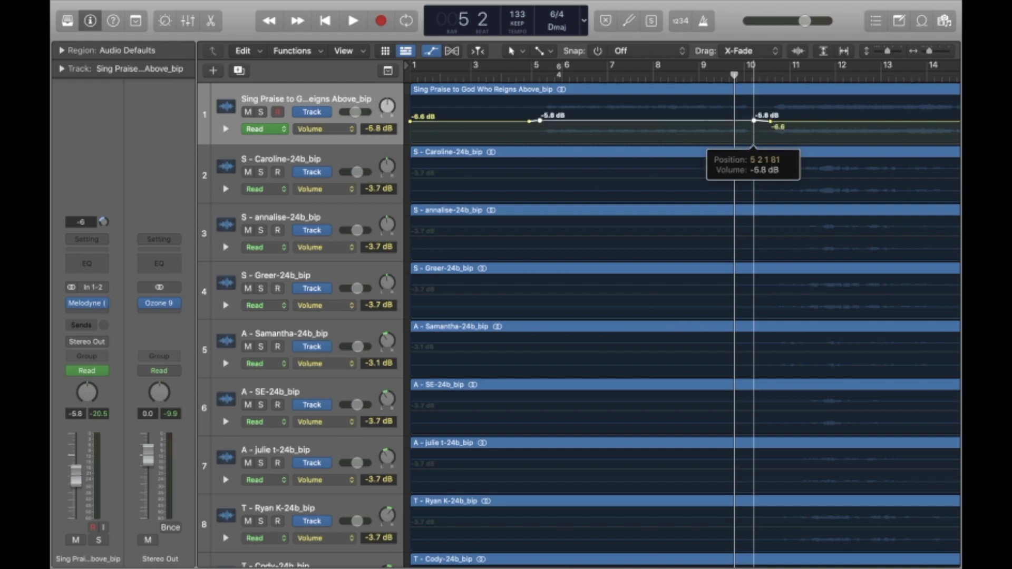
key("super+z")
left_click(754, 120)
left_click_drag(753, 122, 753, 115)
key("super+z")
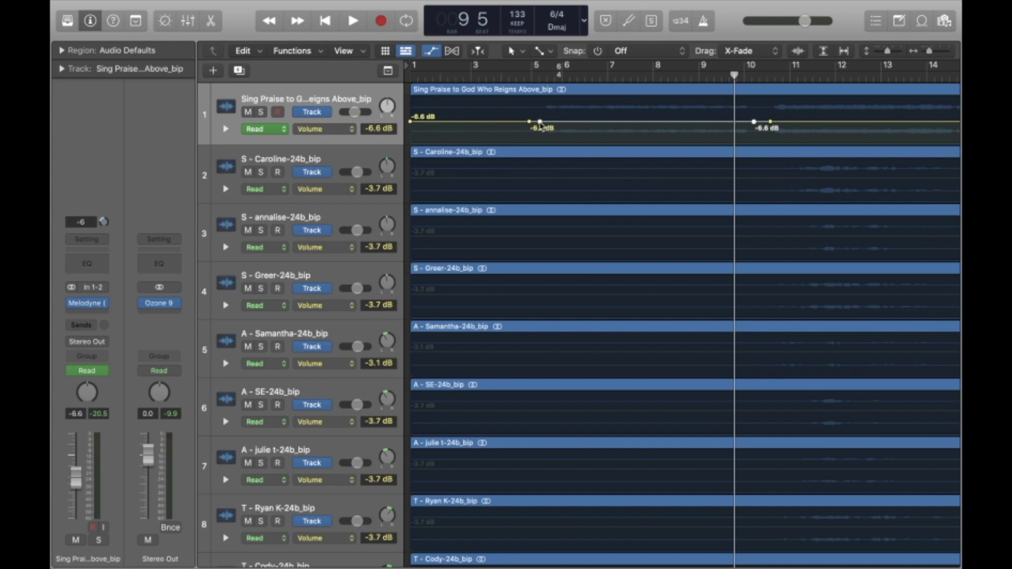
left_click_drag(540, 124, 540, 119)
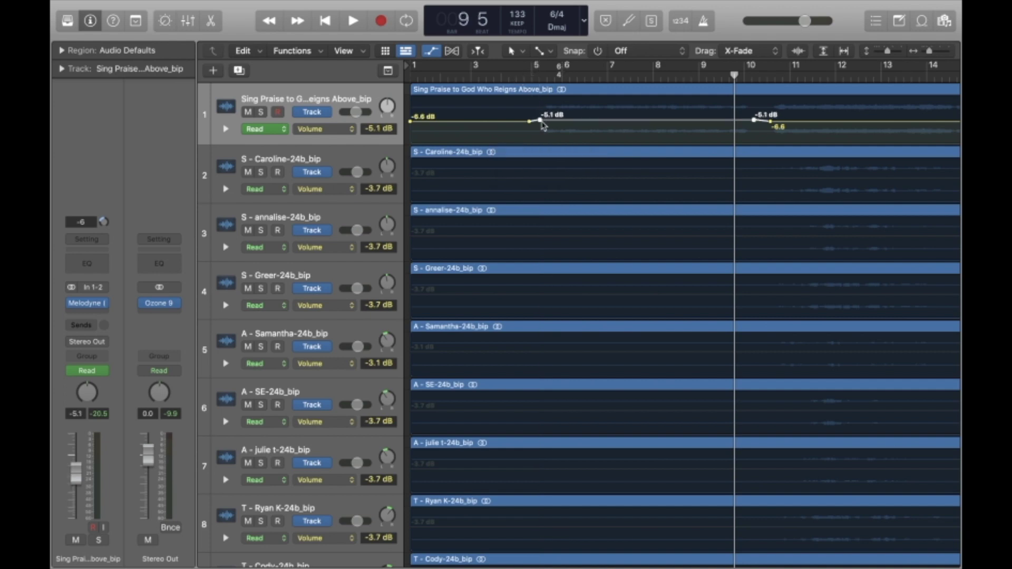
left_click_drag(541, 122, 543, 124)
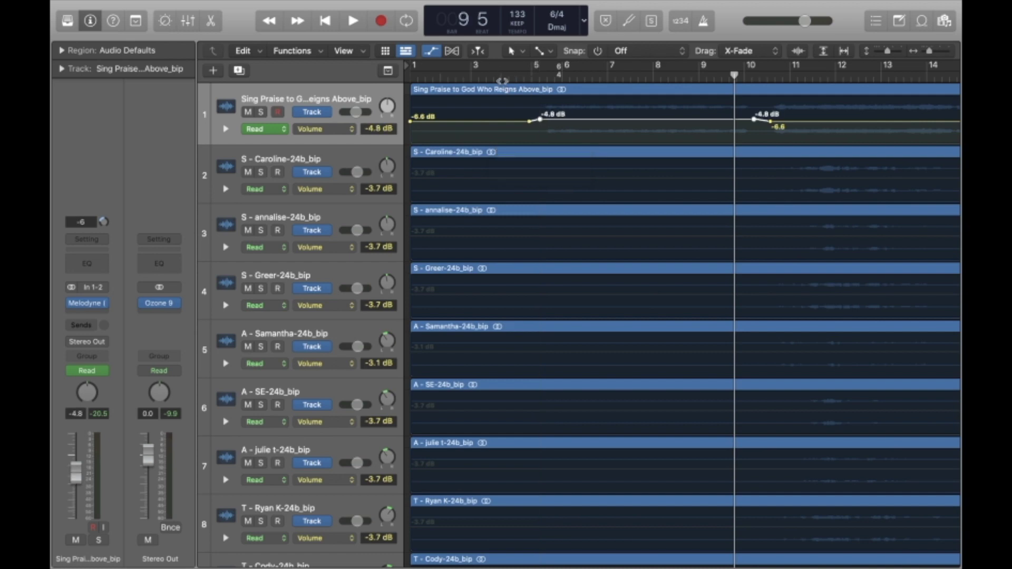
double_click(502, 79)
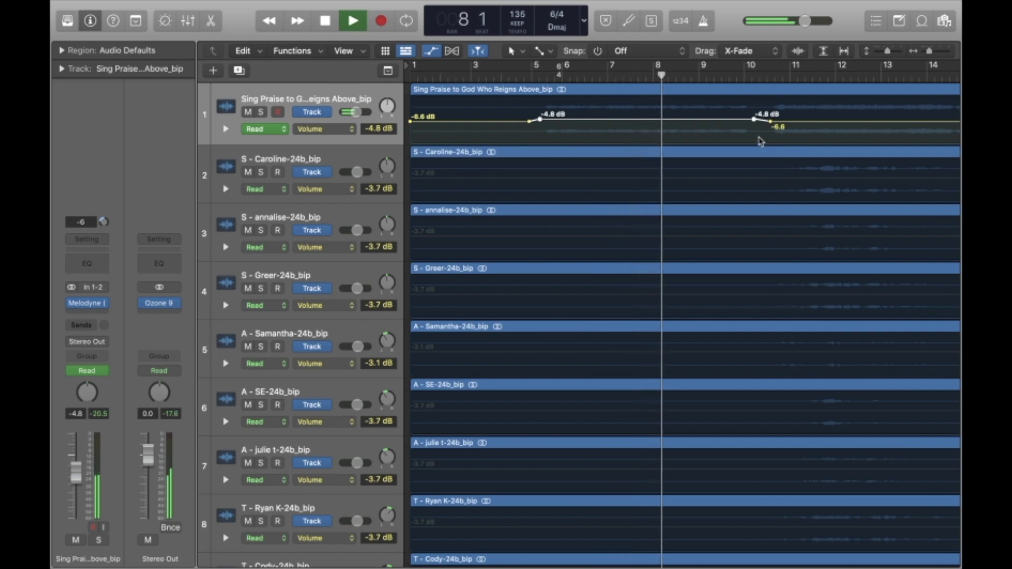
- Nudge track 1's raised volume section to -4.4 dB and audition it from bar 5
key("space")
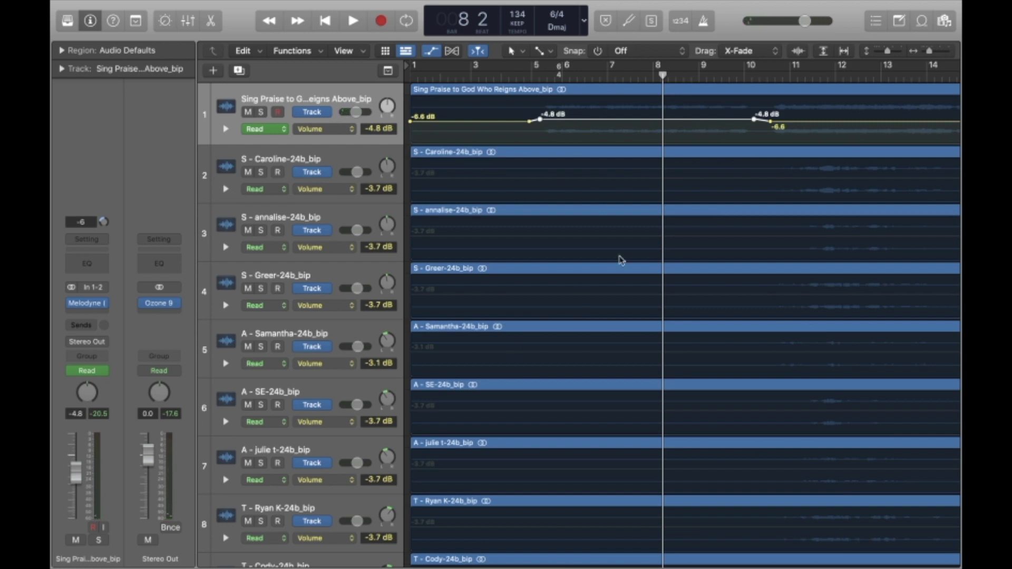
left_click(753, 119)
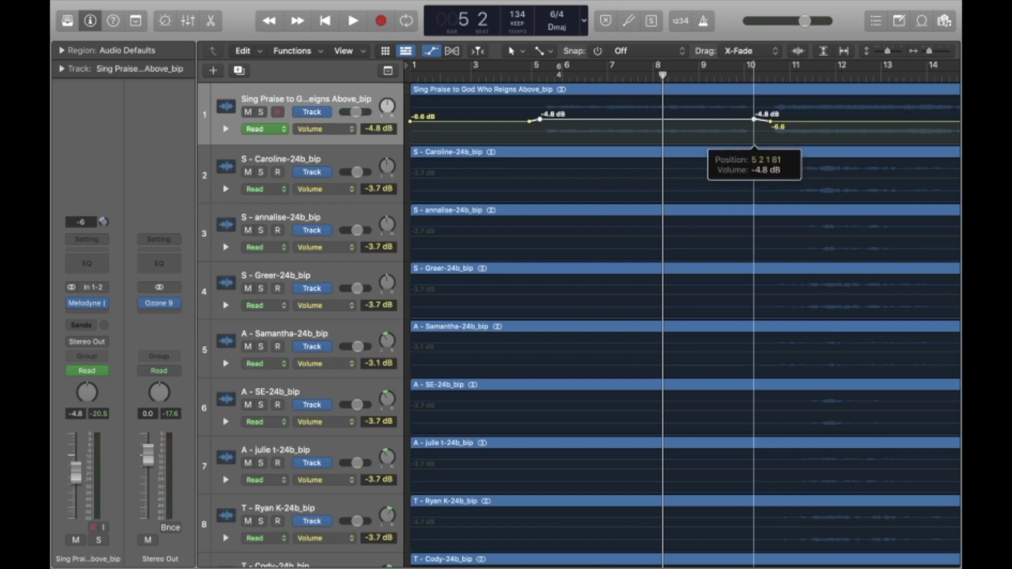
left_click_drag(753, 119, 753, 118)
left_click(527, 78)
key("space")
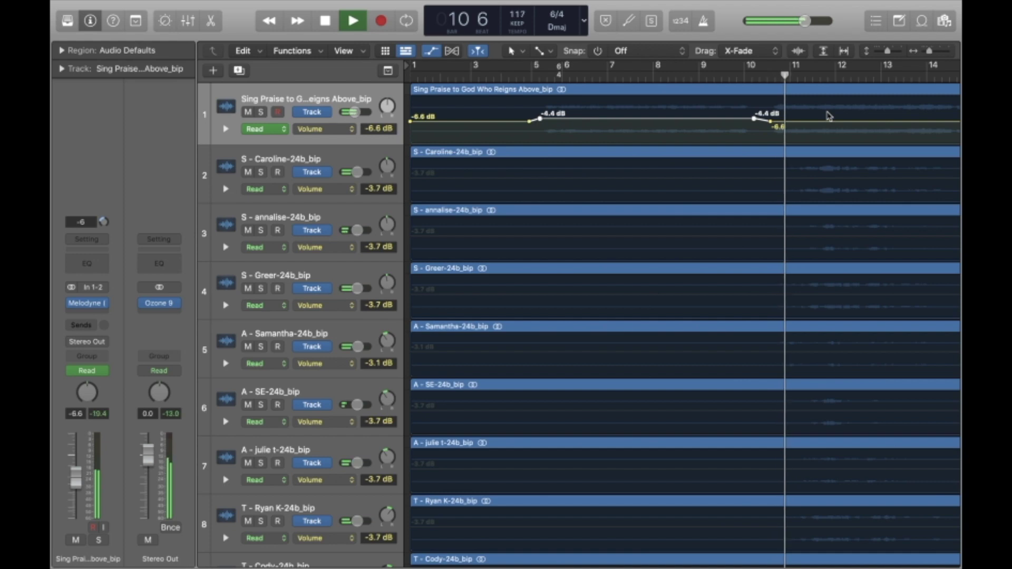
key("space")
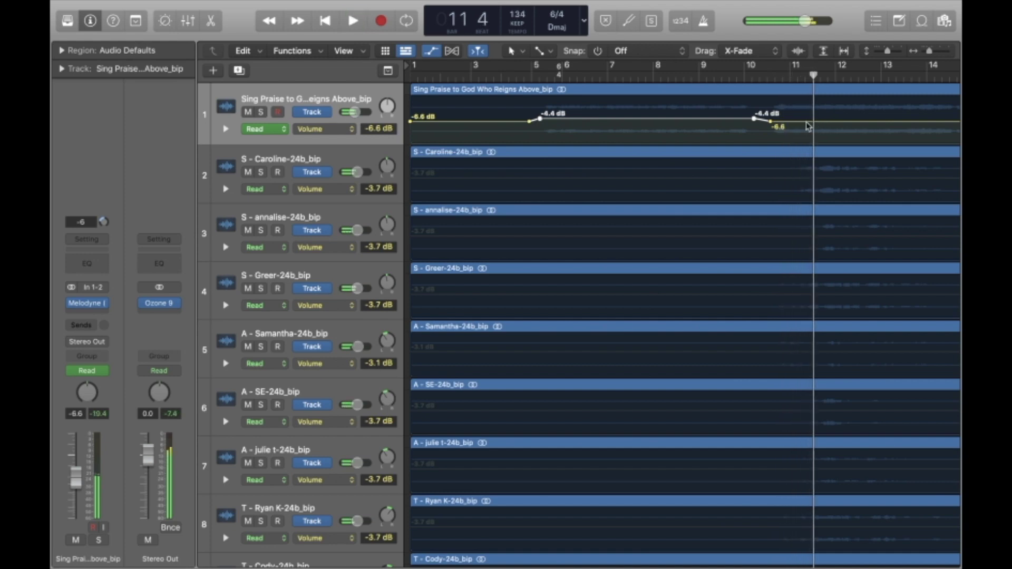
- Scrub through bars 7 to 8 and set a cycle range around bars 4.4–5.1
left_click(612, 76)
mouse_move(610, 76)
left_mouse_down()
mouse_move(682, 76)
mouse_move(617, 76)
mouse_move(682, 88)
mouse_move(607, 88)
left_mouse_up()
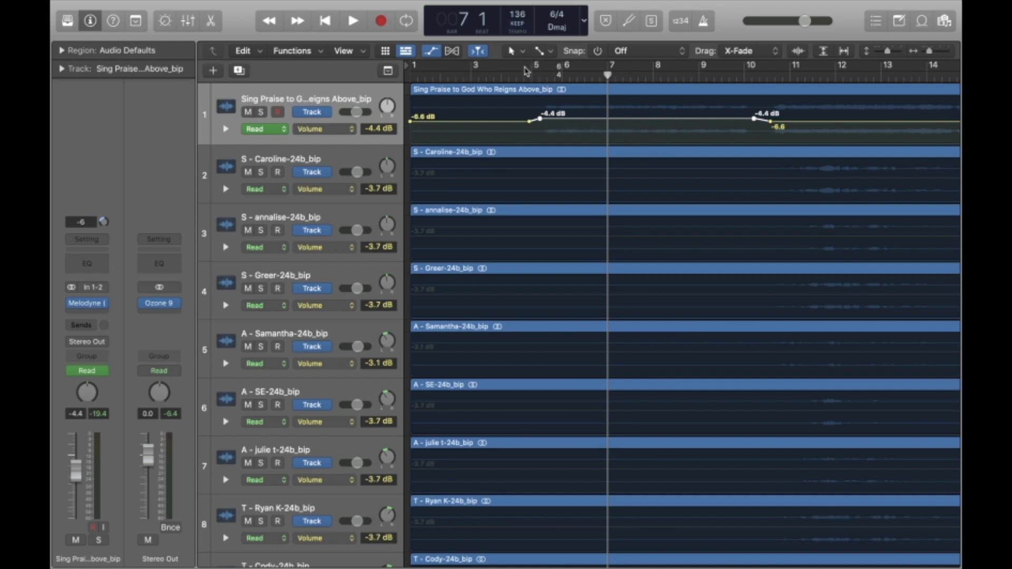
left_click_drag(526, 70, 540, 153)
- Hide the automation lanes and insert iZotope RX 8 Spectral De-noise after Melodyne on track 1
left_click(438, 52)
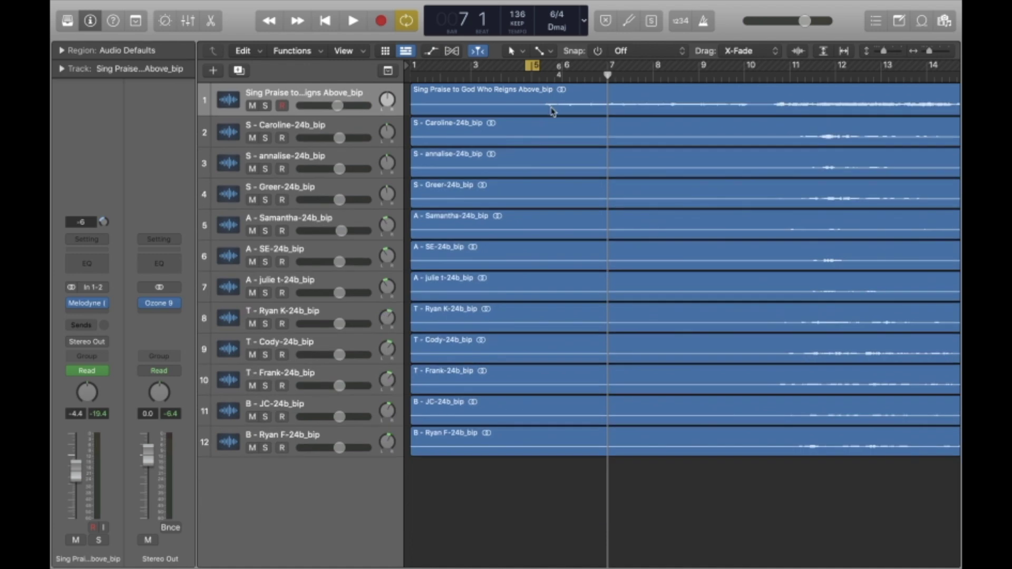
key("x")
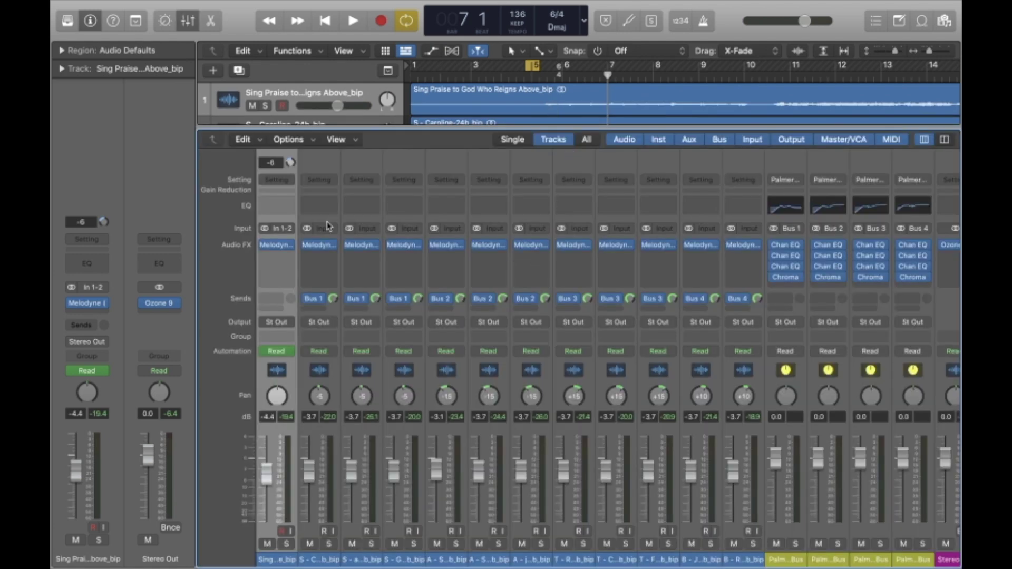
left_click(278, 258)
mouse_move(287, 303)
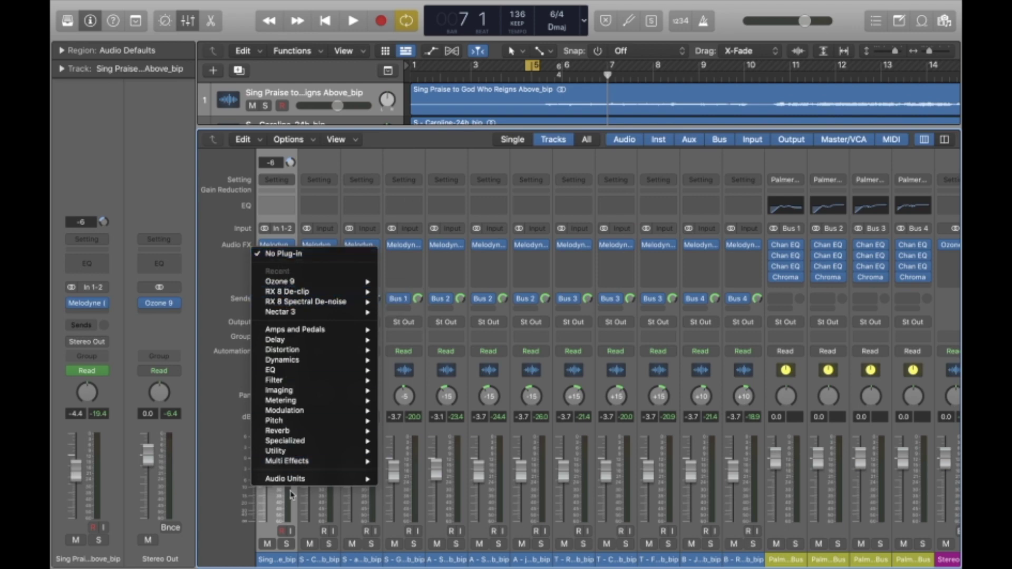
mouse_move(297, 484)
mouse_move(408, 499)
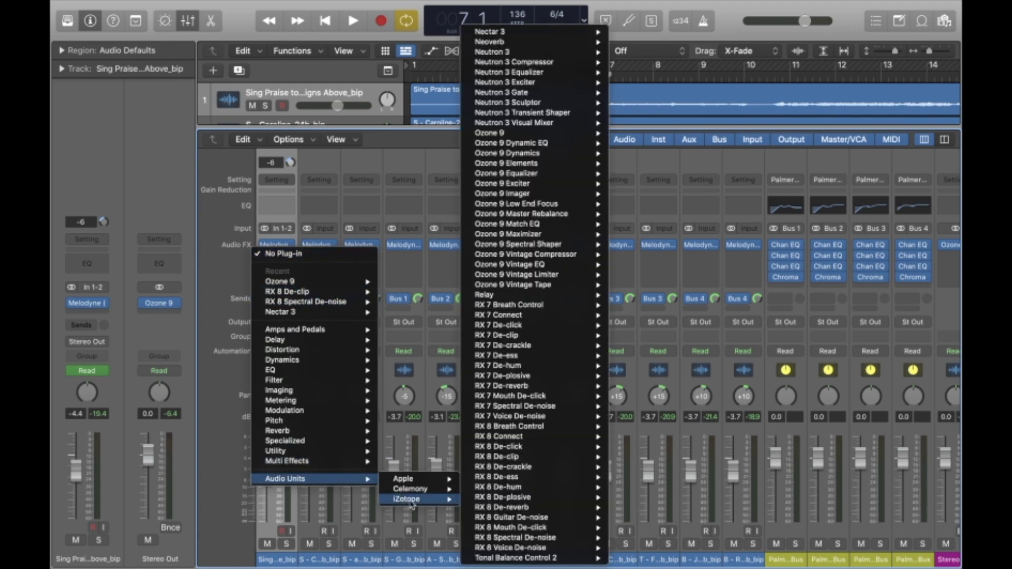
mouse_move(545, 500)
left_click(546, 537)
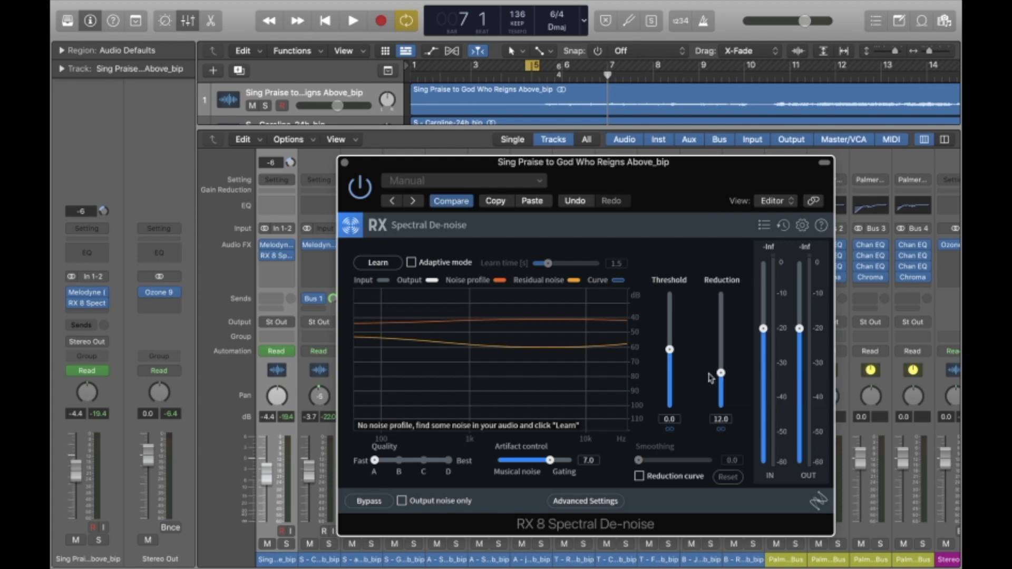
- Set the de-noise threshold to -1.3 dB and have RX 8 learn the choir's noise during playback
left_click_drag(673, 355, 672, 369)
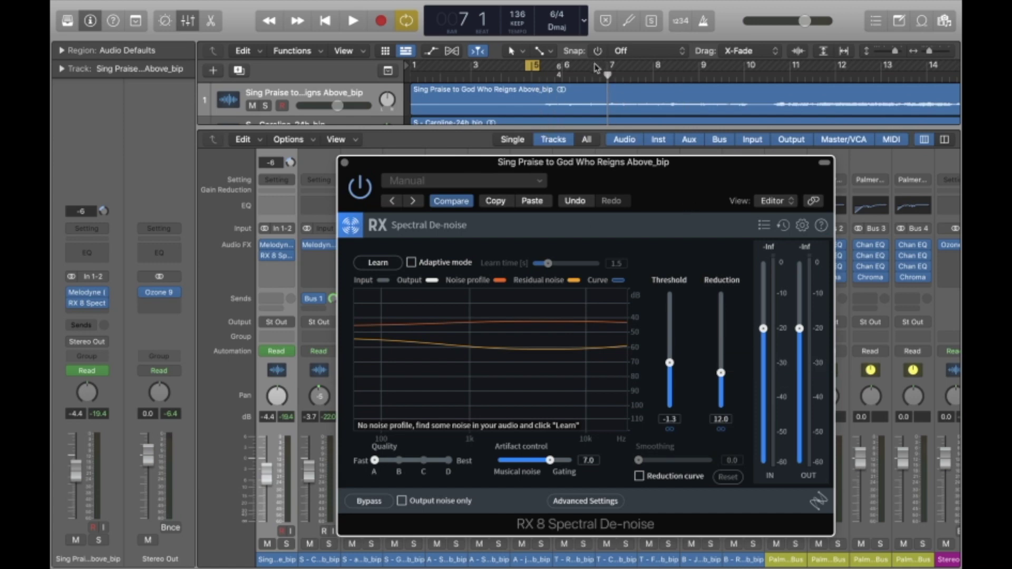
left_click(373, 262)
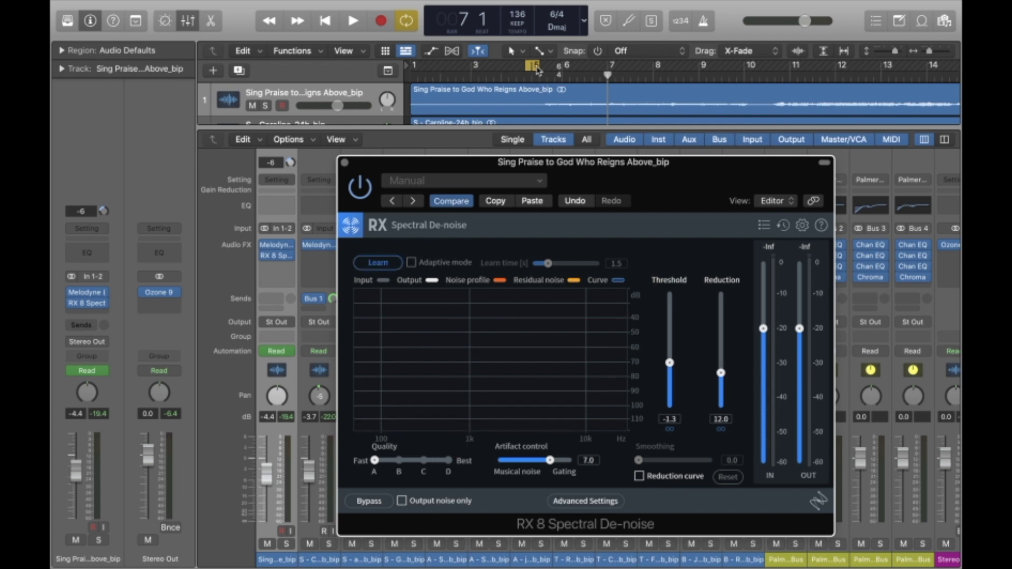
key("space")
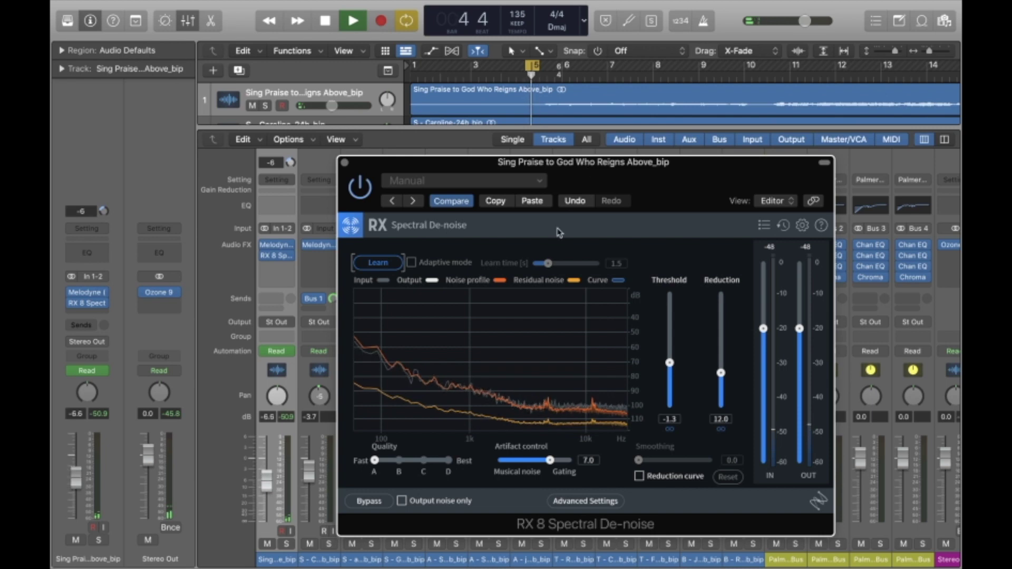
key("space")
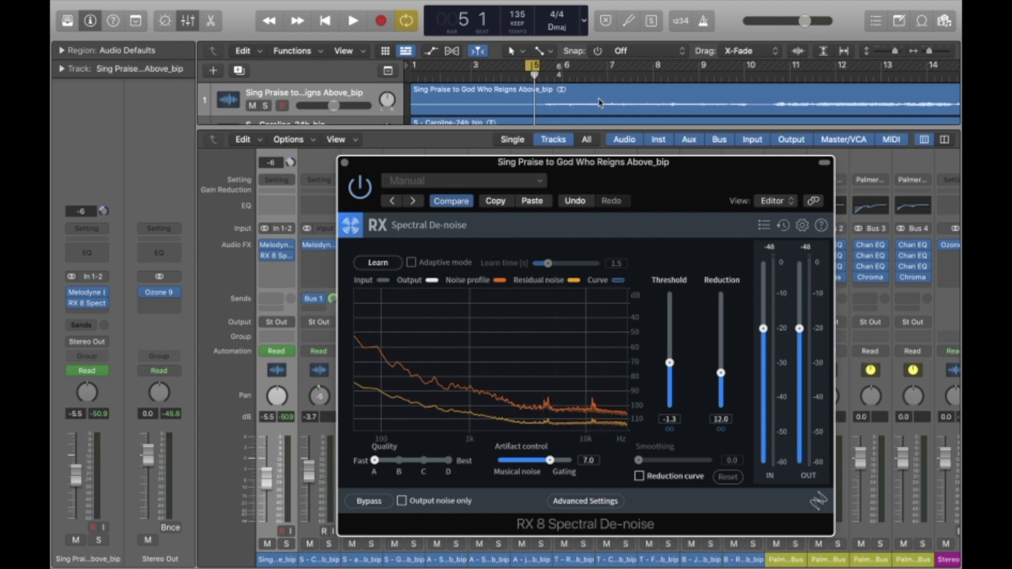
key("space")
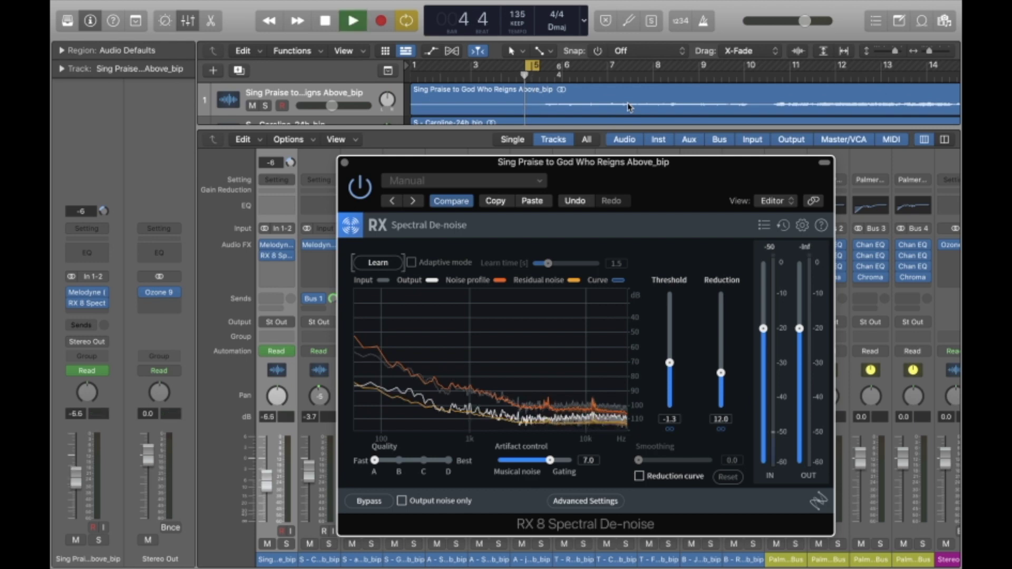
key("space")
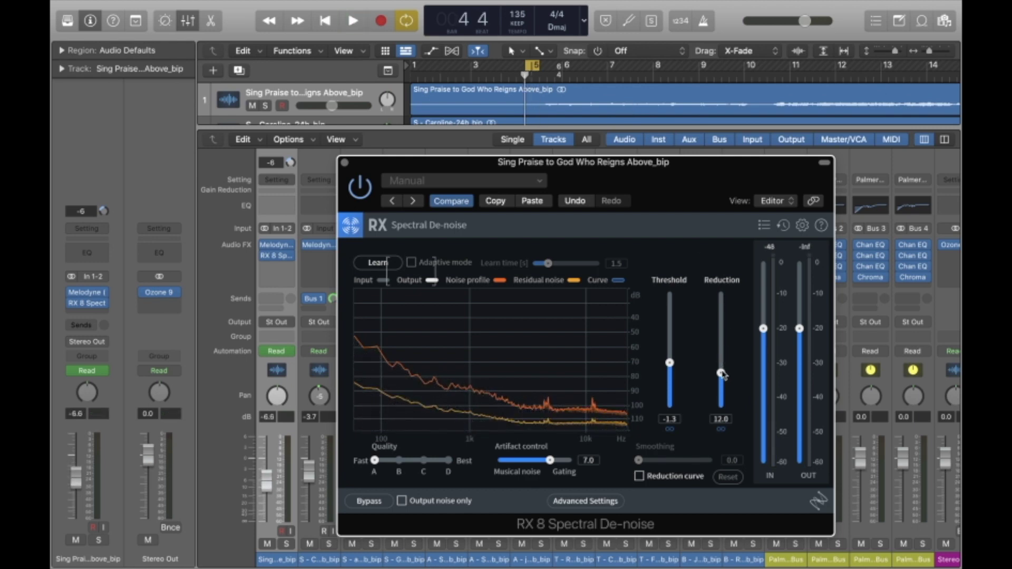
- Raise the noise reduction to 12.9 dB and audition the stronger de-noising
left_click_drag(722, 373, 721, 371)
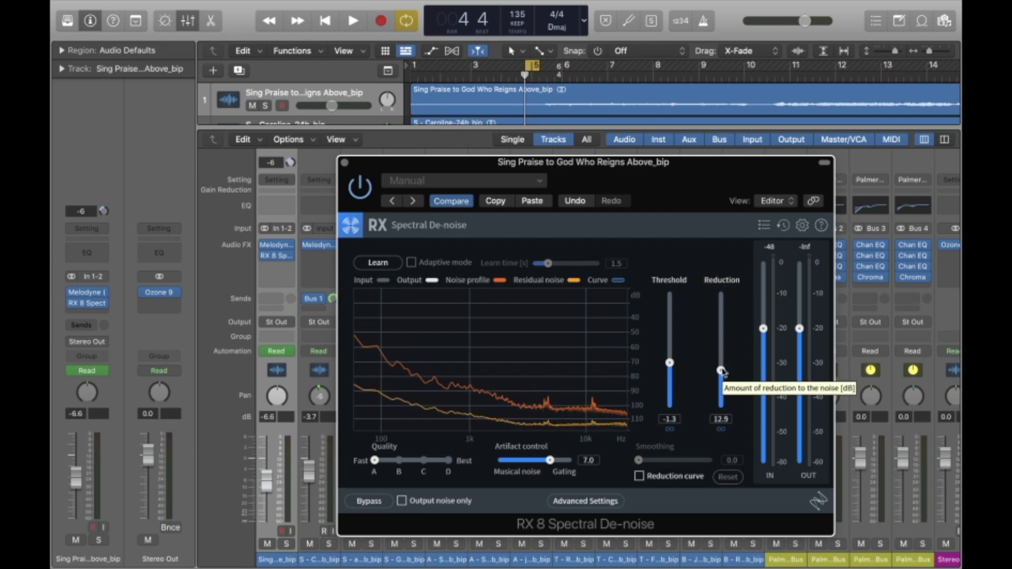
key("space")
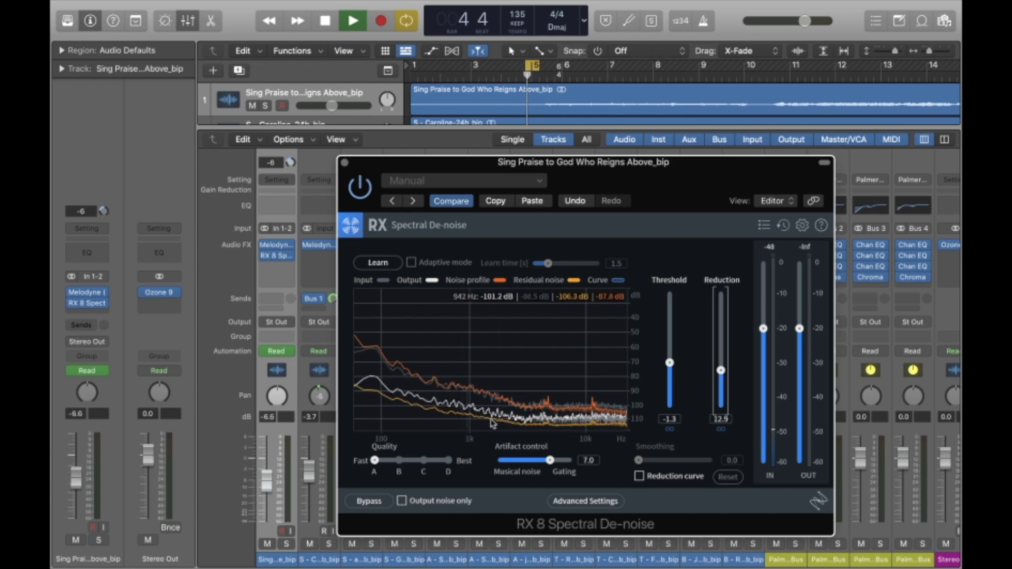
key("space")
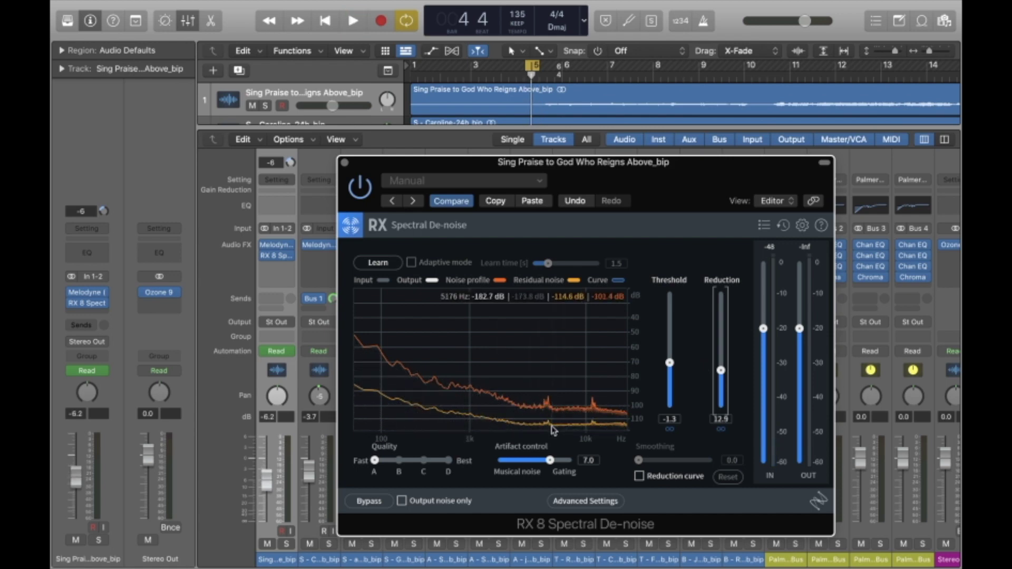
key("space")
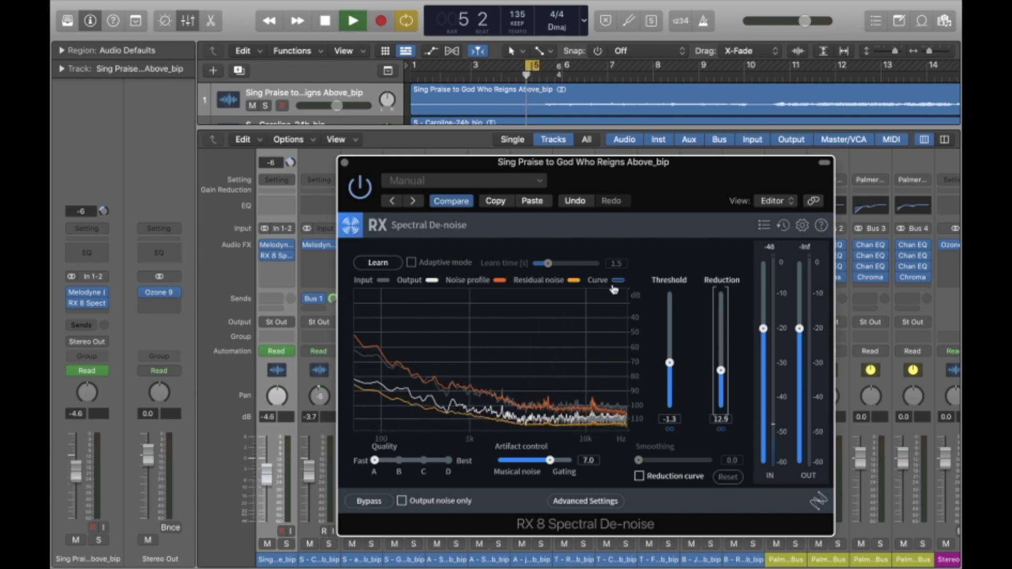
key("space")
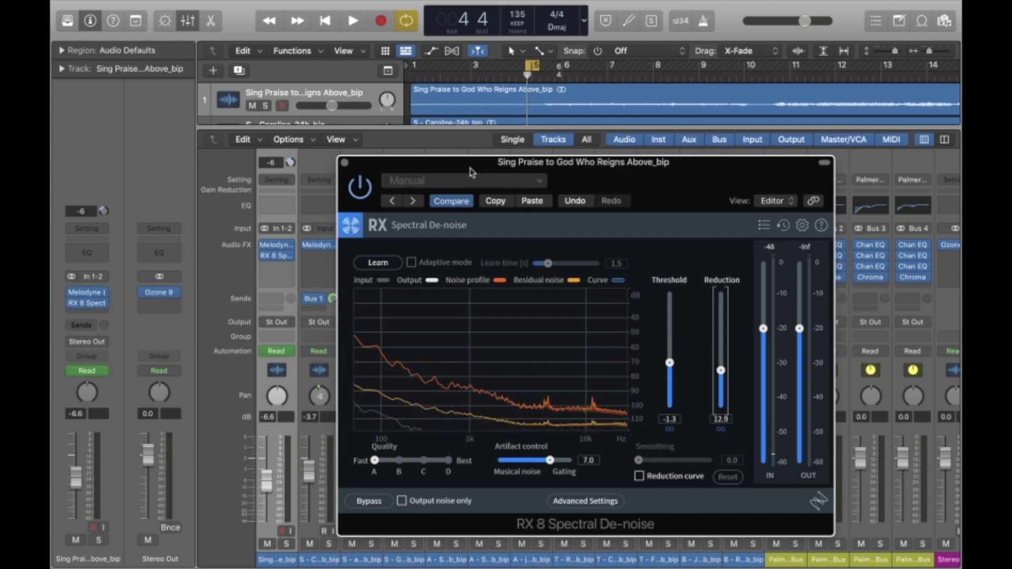
- Close the de-noiser, turn off Cycle, and play through to around bar 9
left_click(344, 163)
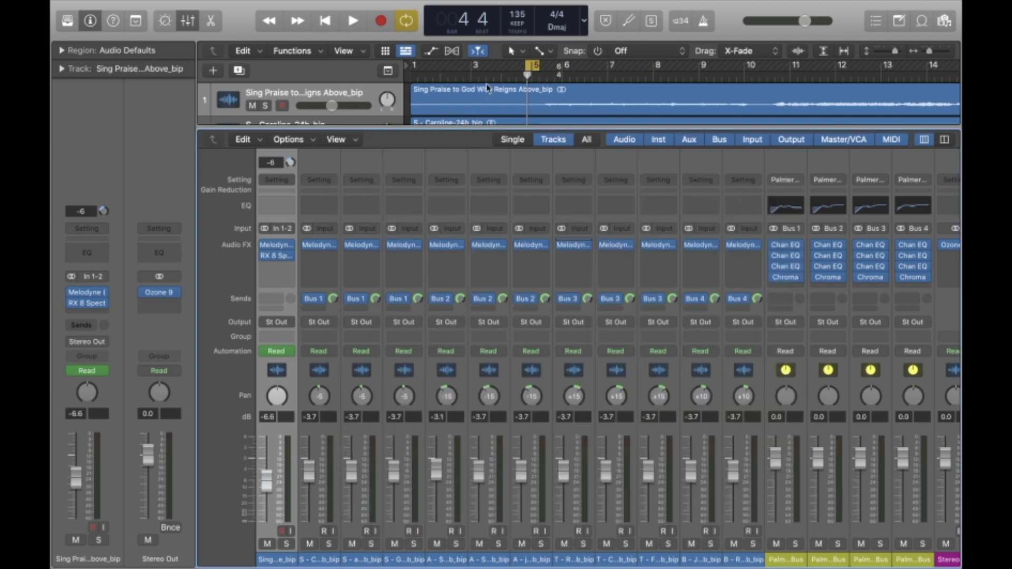
left_click(529, 65)
key("space")
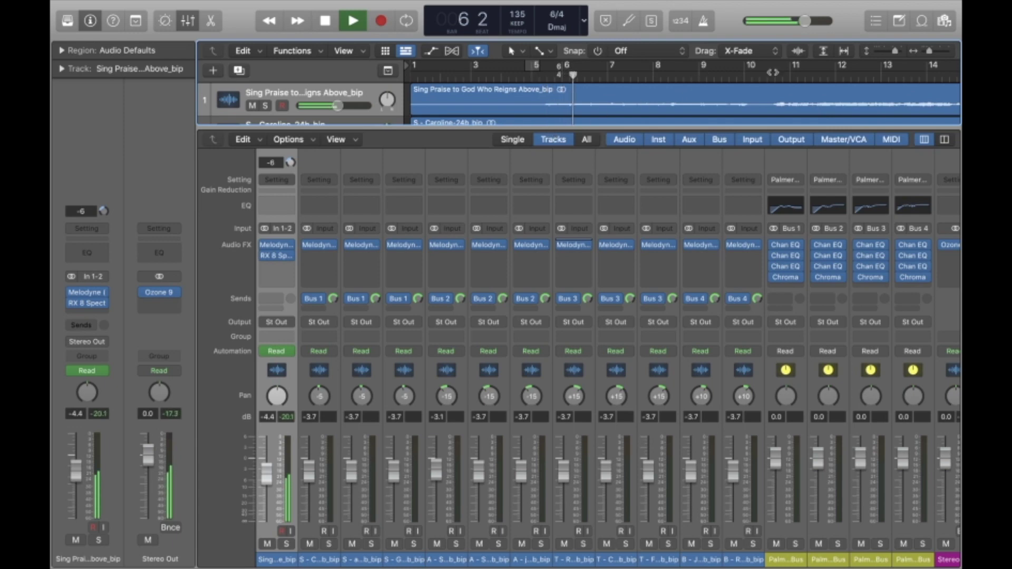
left_click(727, 76)
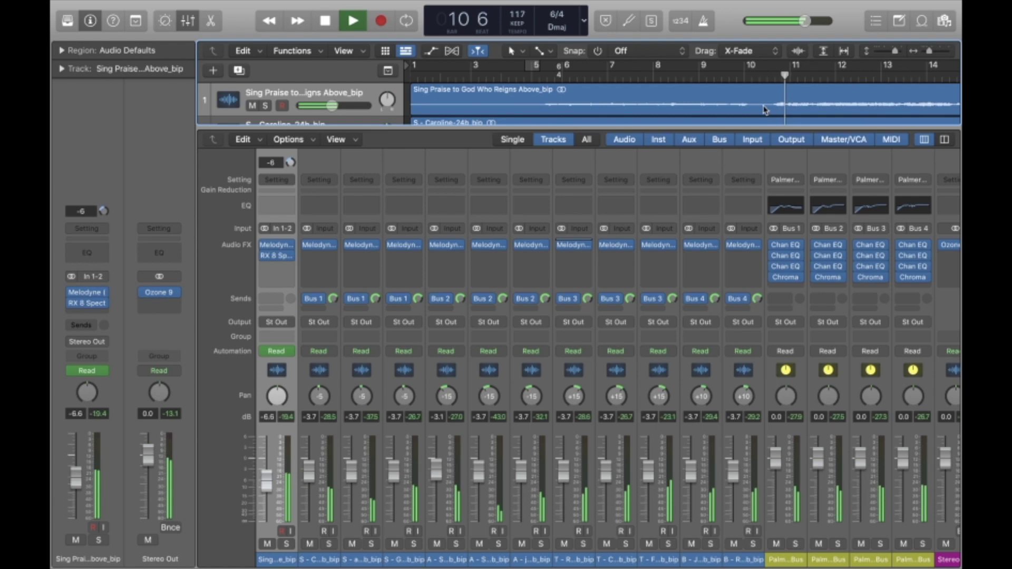
key("space")
- Raise the de-noise reduction to 14.2 dB, close the plug-in, and replay from bar 5
mouse_move(278, 258)
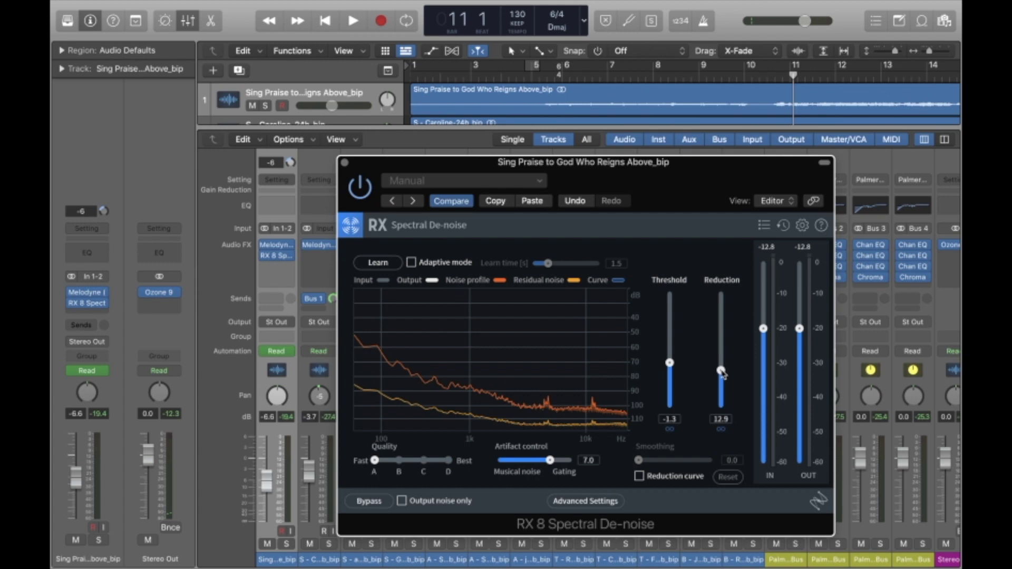
left_click_drag(721, 372, 722, 372)
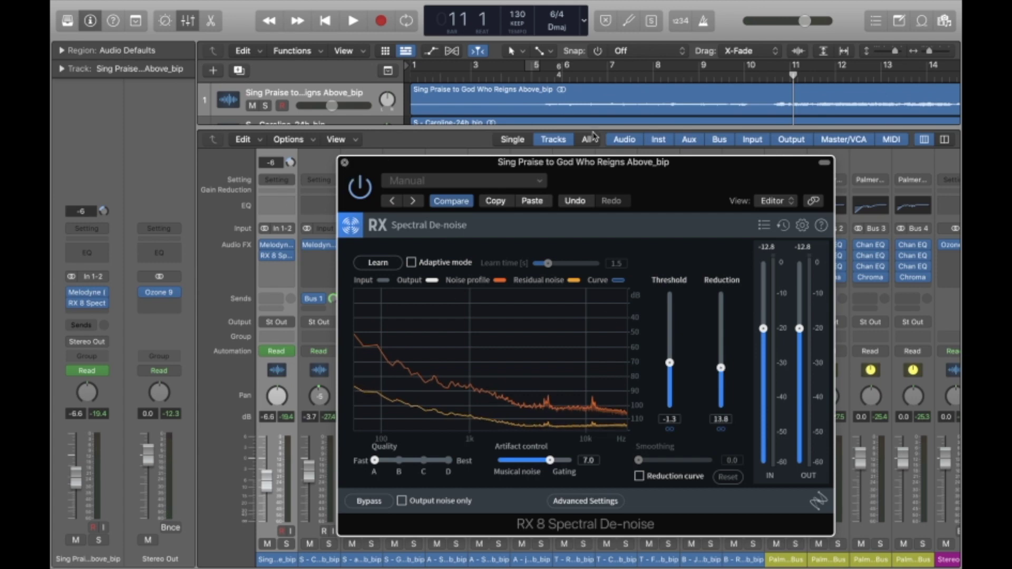
key("super+w")
left_click(528, 73)
key("space")
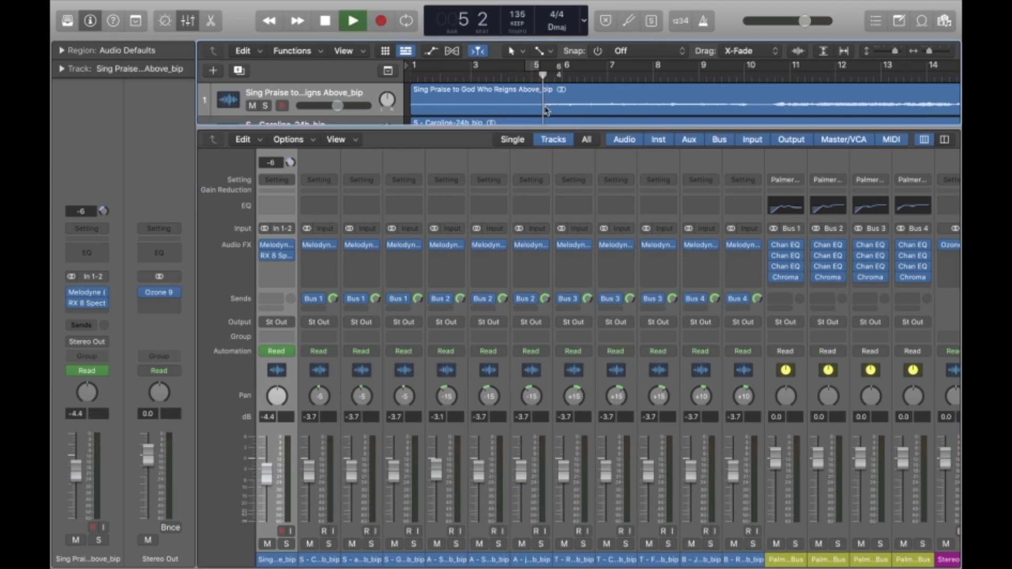
left_click(701, 78)
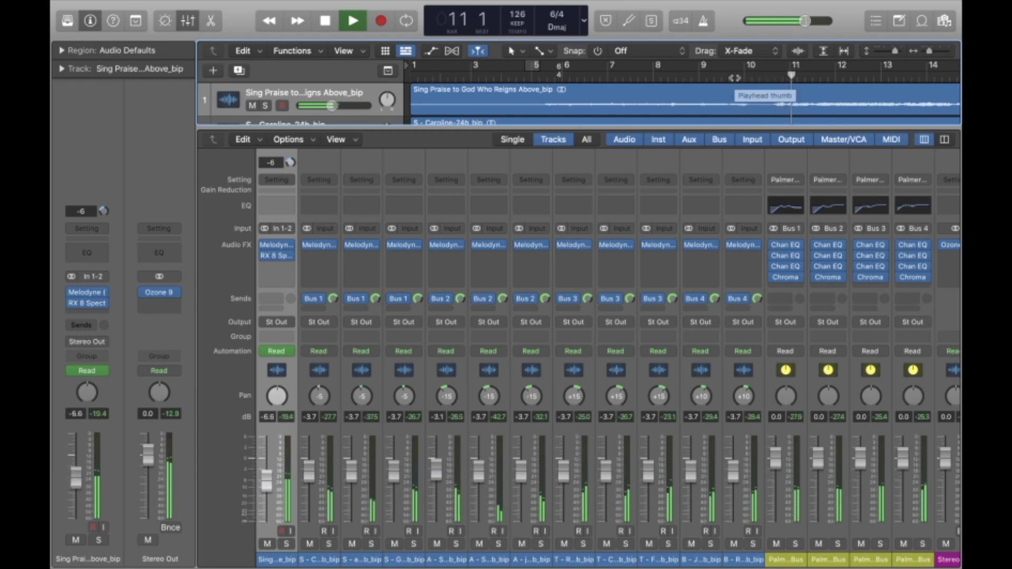
key("space")
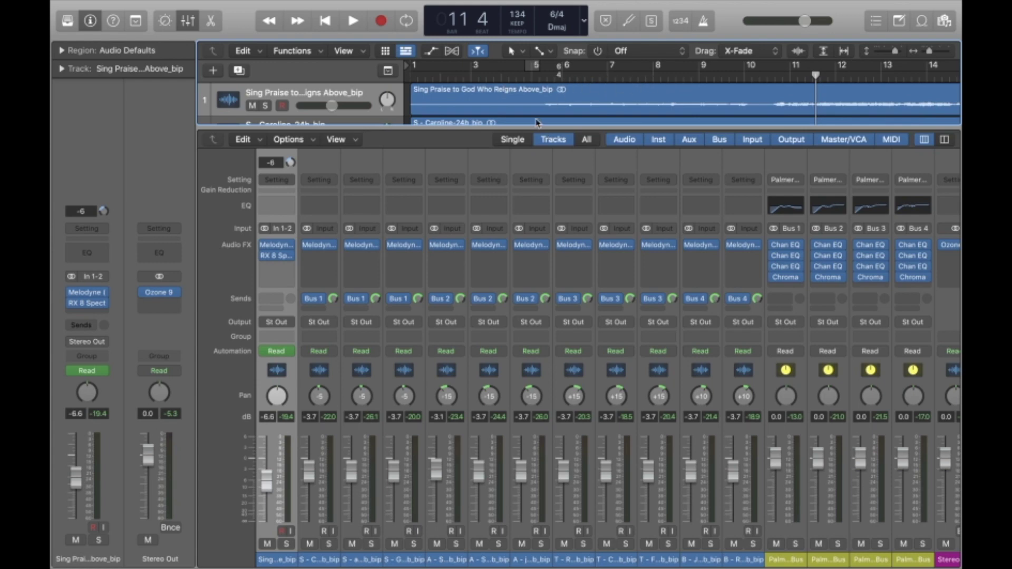
- Hide the mixer and play briefly from bar 4
key("x")
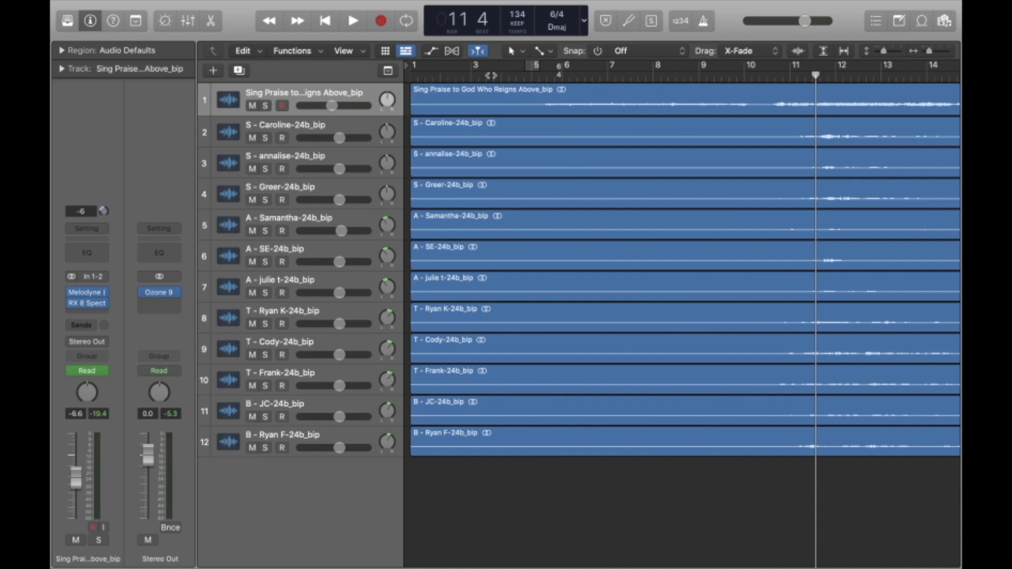
left_click(502, 75)
key("space")
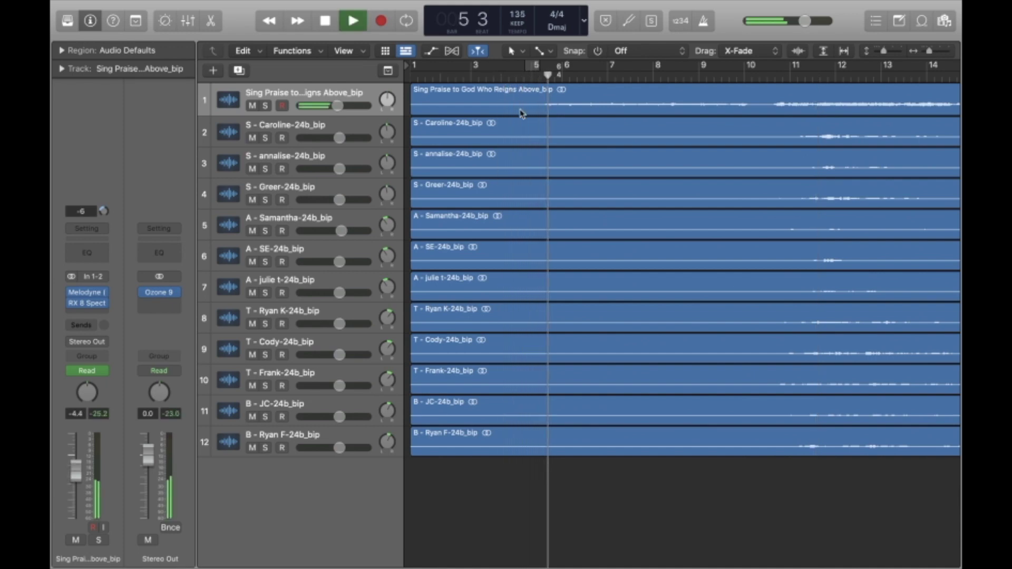
key("space")
- Scroll to the ending and play the song from just before bar 55
scroll(737, 318, "right", 15)
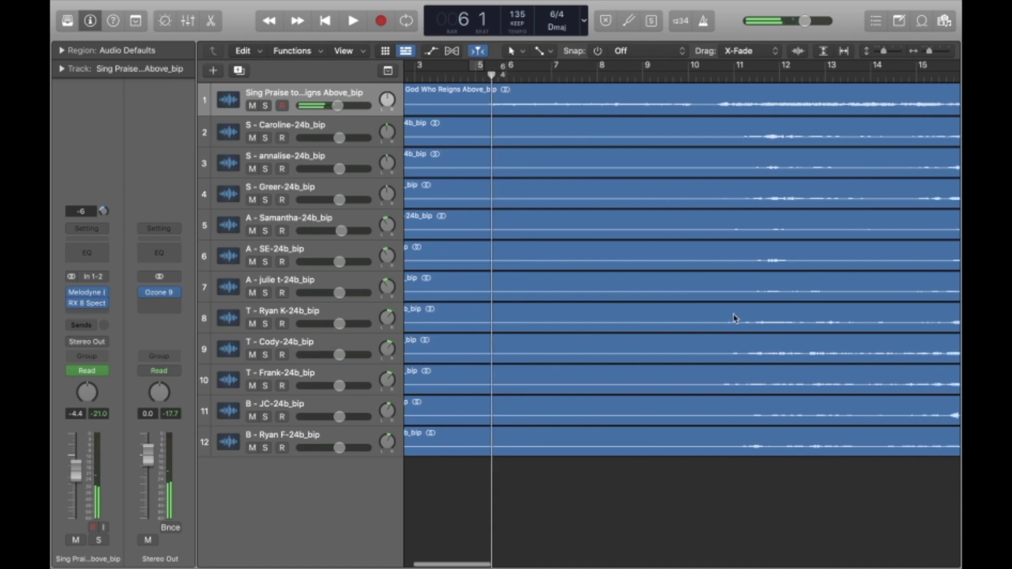
scroll(736, 317, "right", 12)
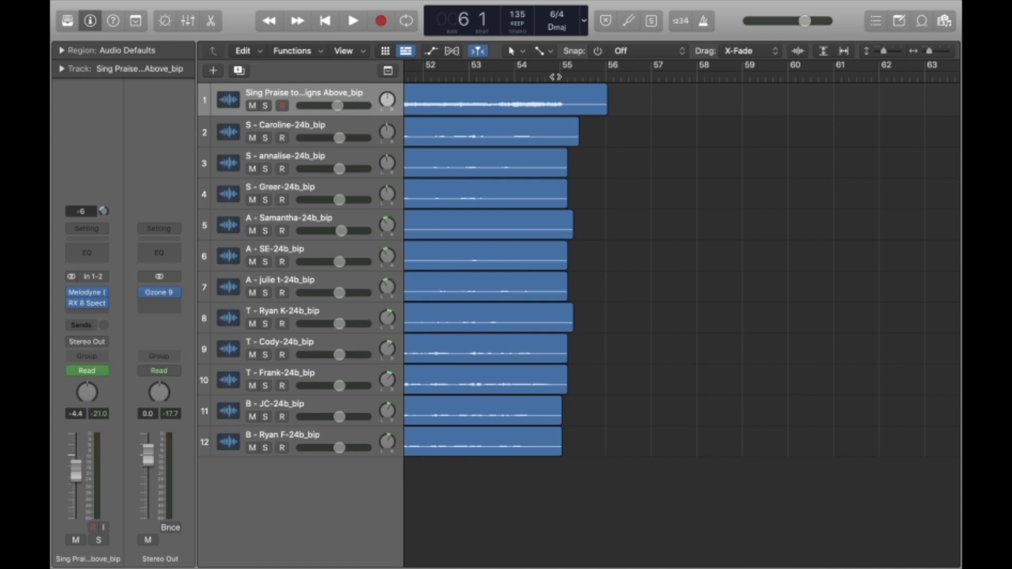
left_click(556, 77)
left_click_drag(555, 77, 544, 77)
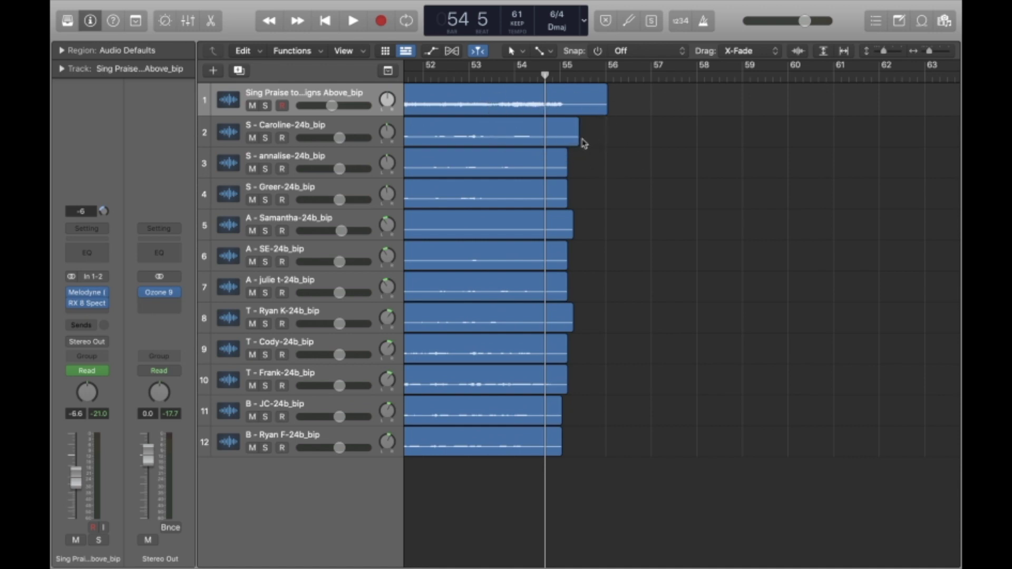
left_click_drag(548, 77, 523, 77)
key("space")
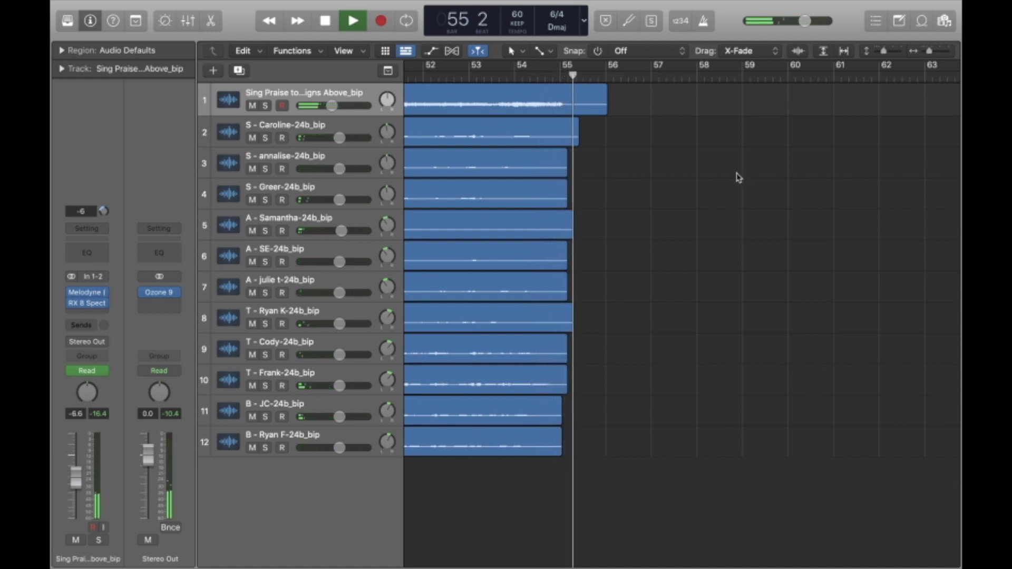
key("space")
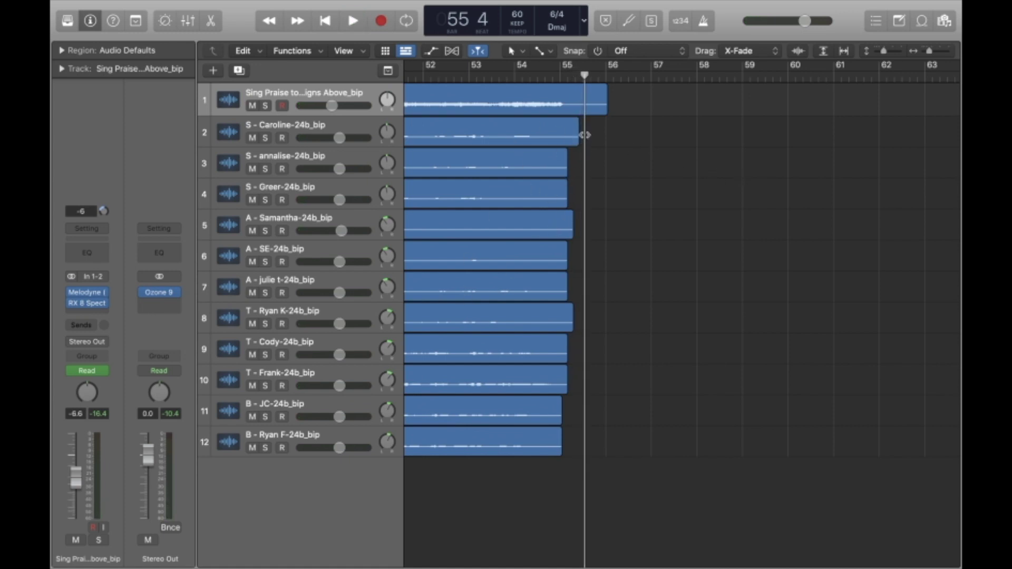
- Loop the start of bar 55 and audition it with track 1 muted, then unmuted
left_click(558, 79)
mouse_move(563, 70)
left_mouse_down()
mouse_move(574, 86)
mouse_move(576, 156)
mouse_move(567, 72)
left_mouse_up()
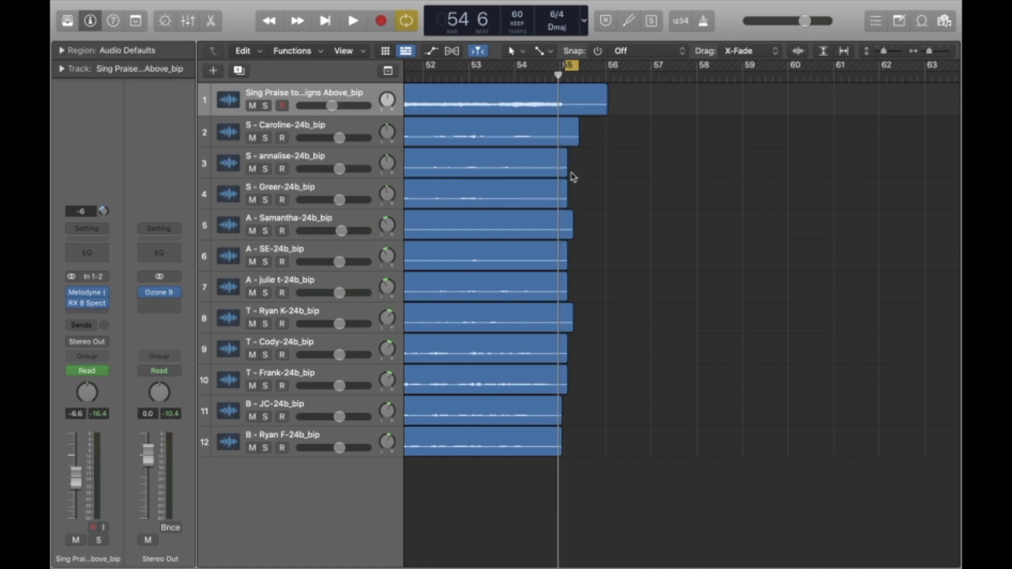
key("space")
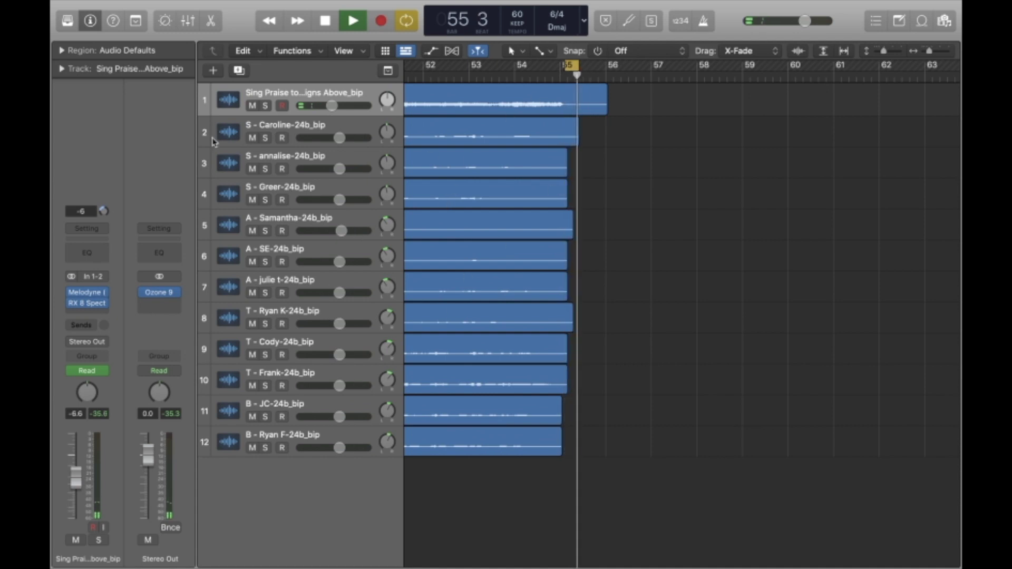
left_click(252, 106)
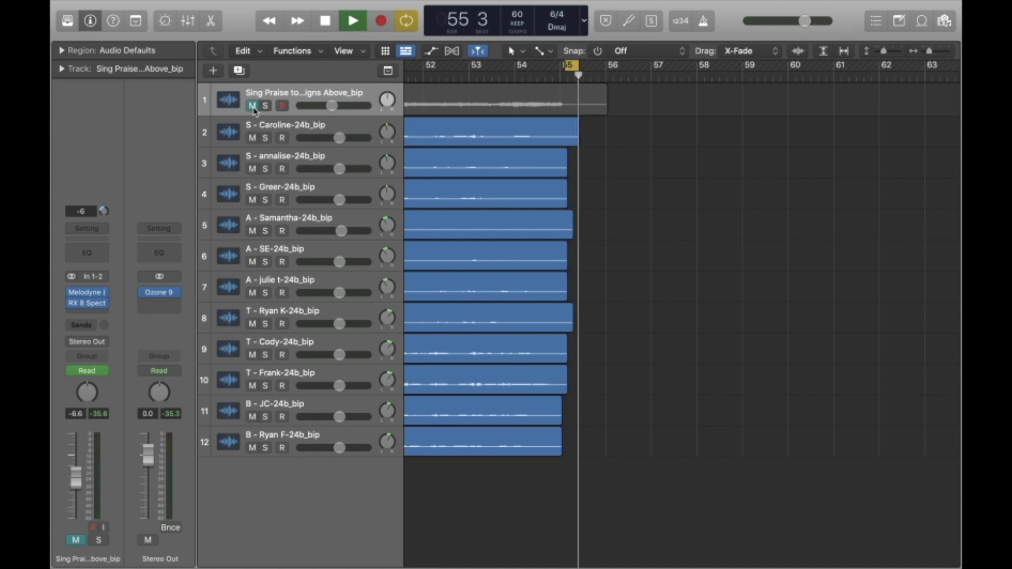
left_click(253, 106)
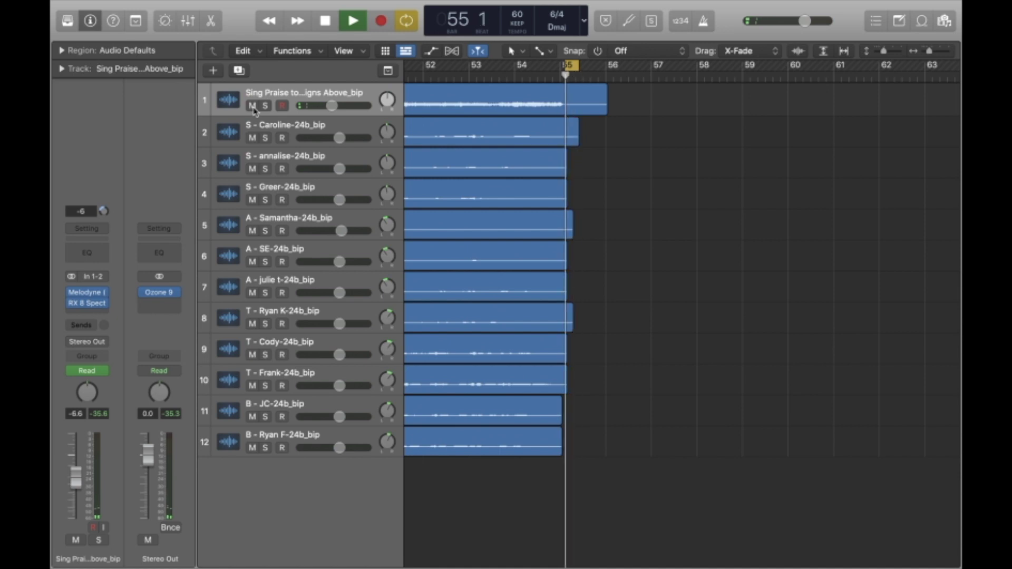
key("space")
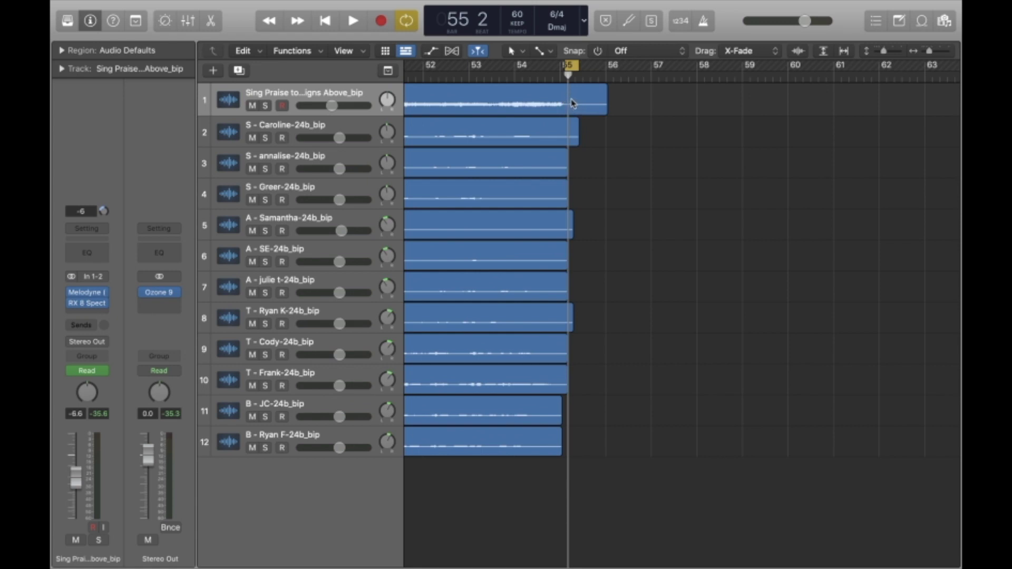
- Shift the cycle range slightly later and bring the mixer back below the tracks
scroll(579, 102, "up", 5)
scroll(590, 102, "down", 1)
scroll(590, 102, "down", 2)
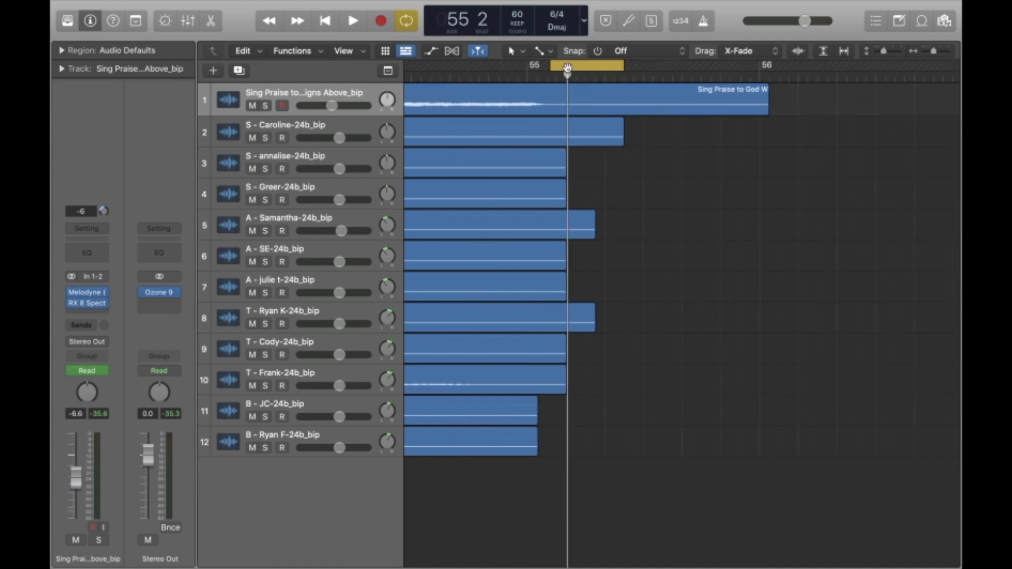
left_click_drag(567, 66, 574, 68)
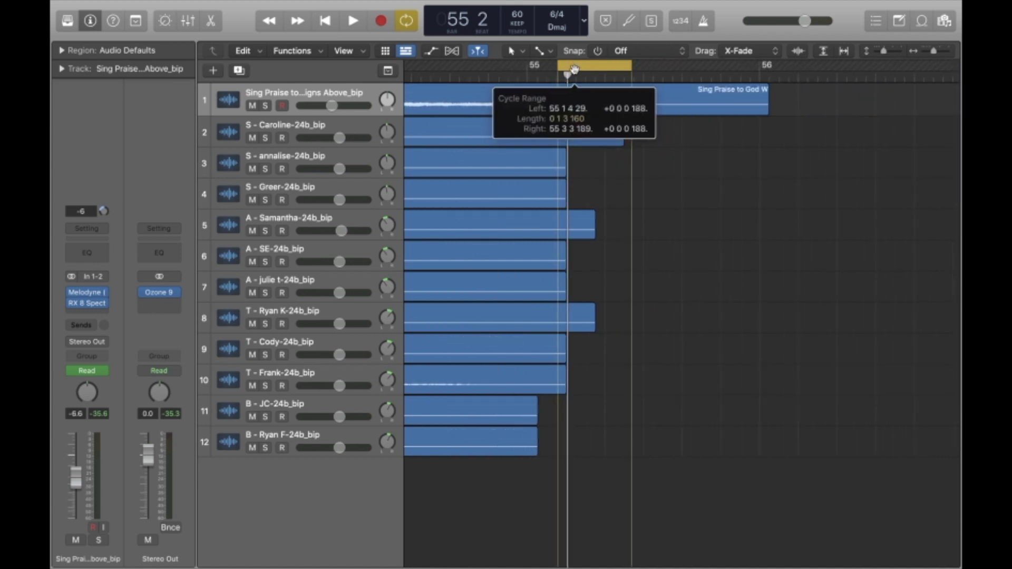
left_click_drag(631, 65, 614, 65)
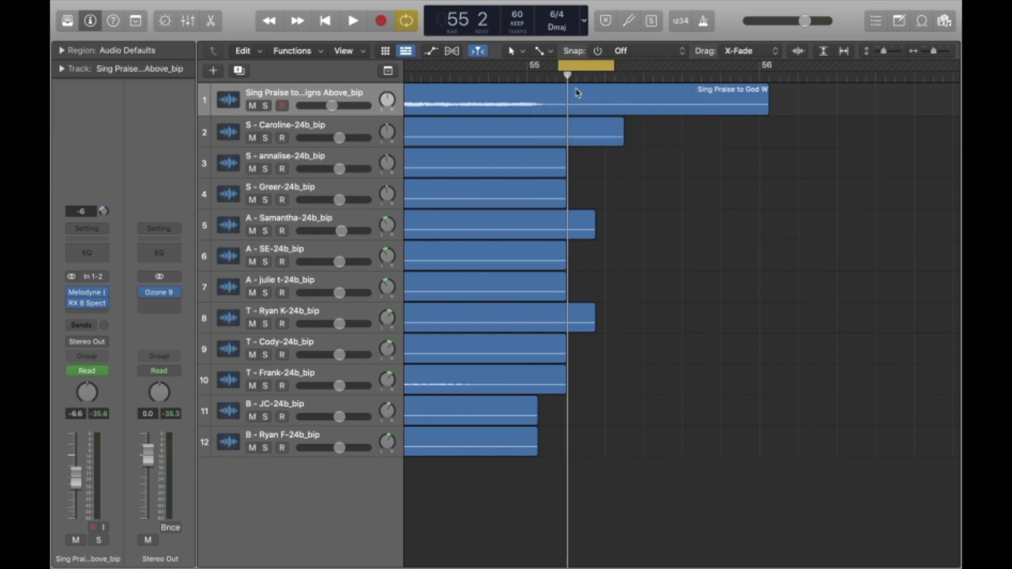
key("x")
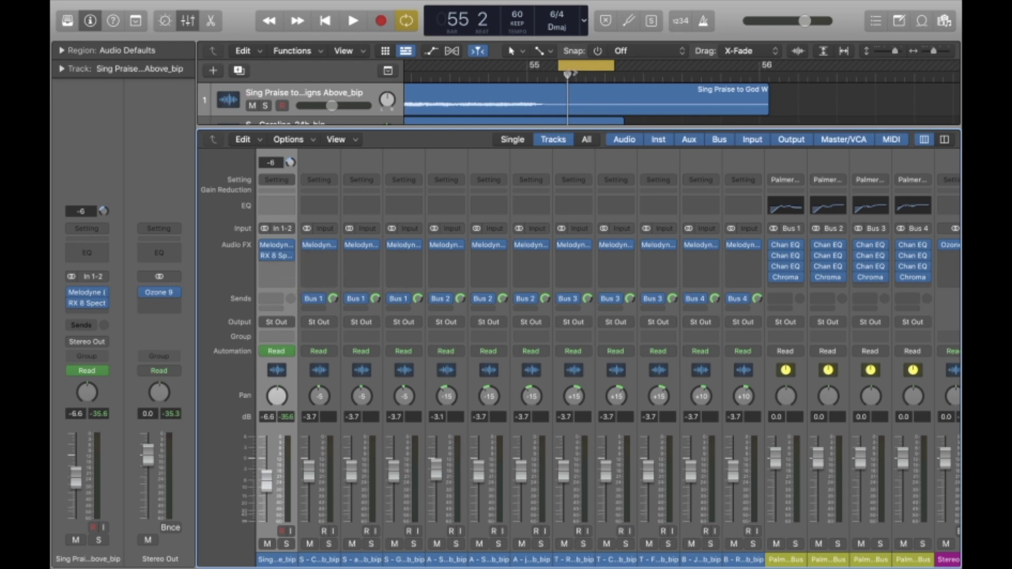
- Nudge the cycle range right, turn off Cycle, and stop the playhead at bar 55 beat 2
left_click_drag(570, 65, 574, 65)
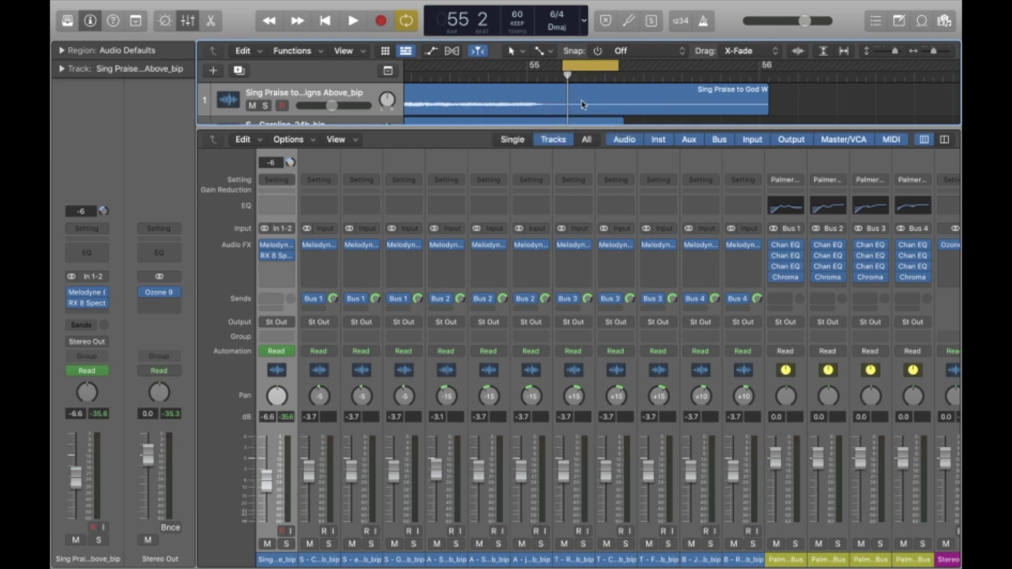
key("c")
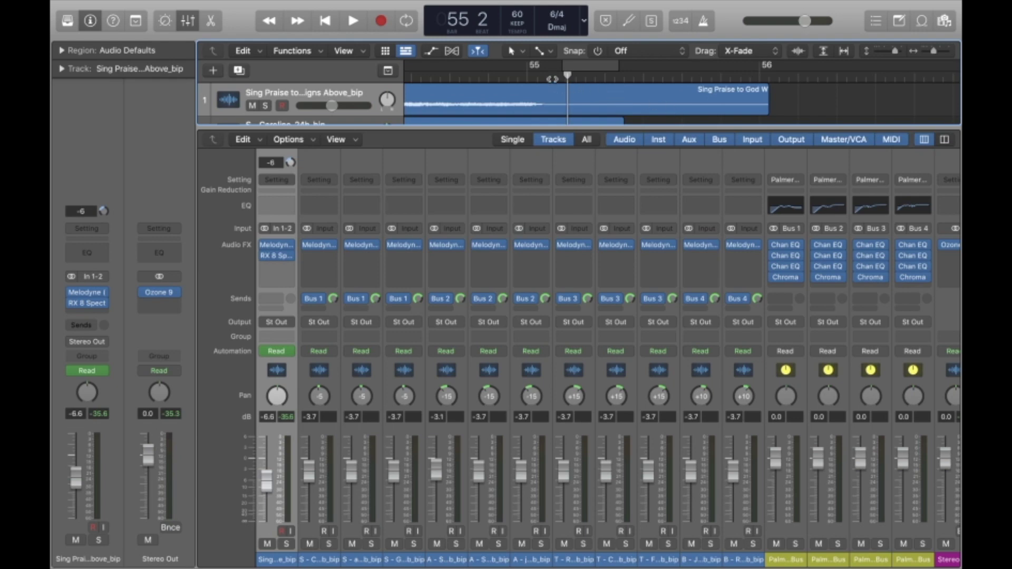
key("space")
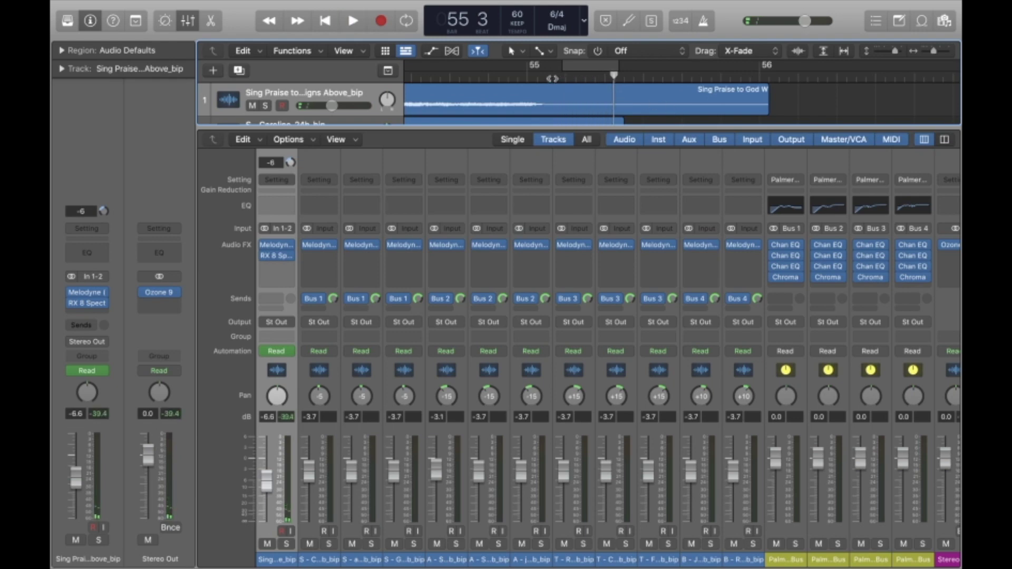
left_click_drag(595, 78, 586, 78)
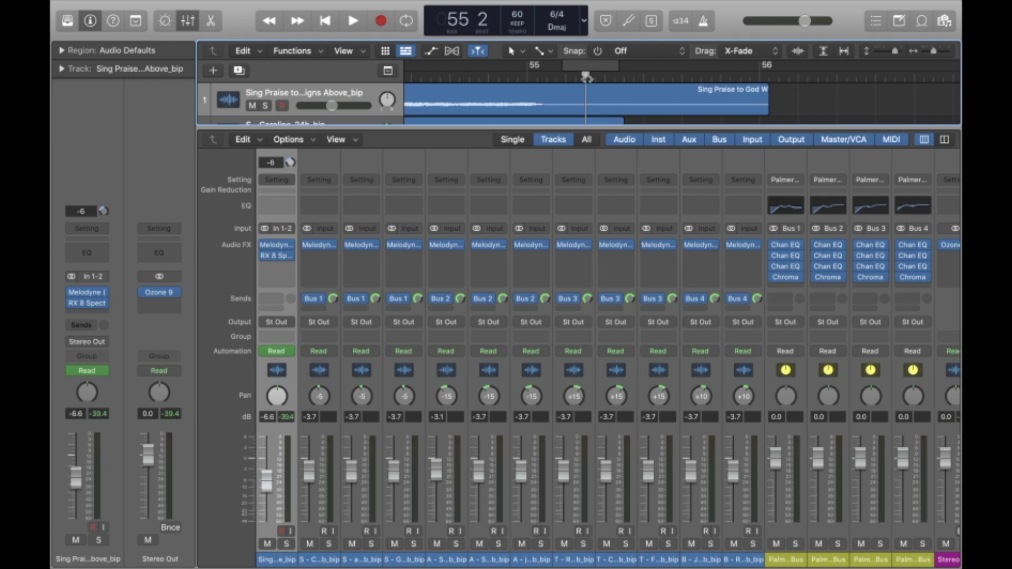
- Split the Sing Praise region at bar 55 beat 2 and again just before beat 3
left_click(609, 114)
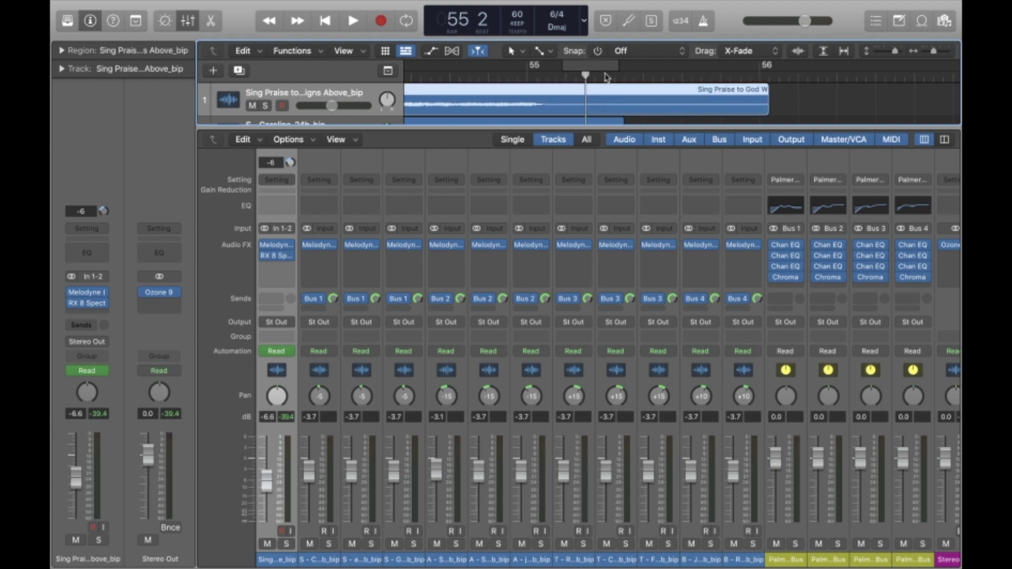
key("super+t")
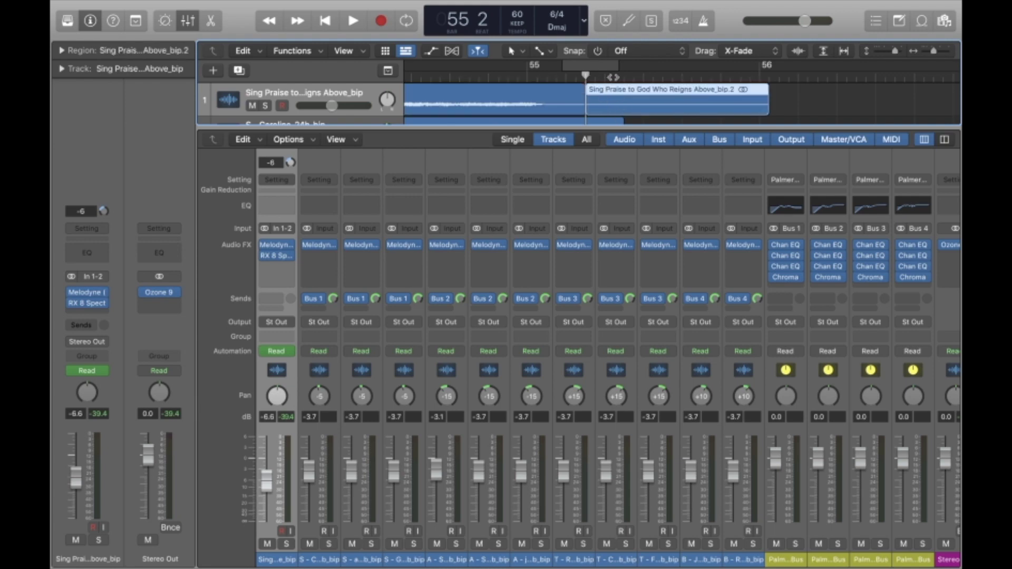
left_click(612, 78)
left_click_drag(612, 77, 595, 76)
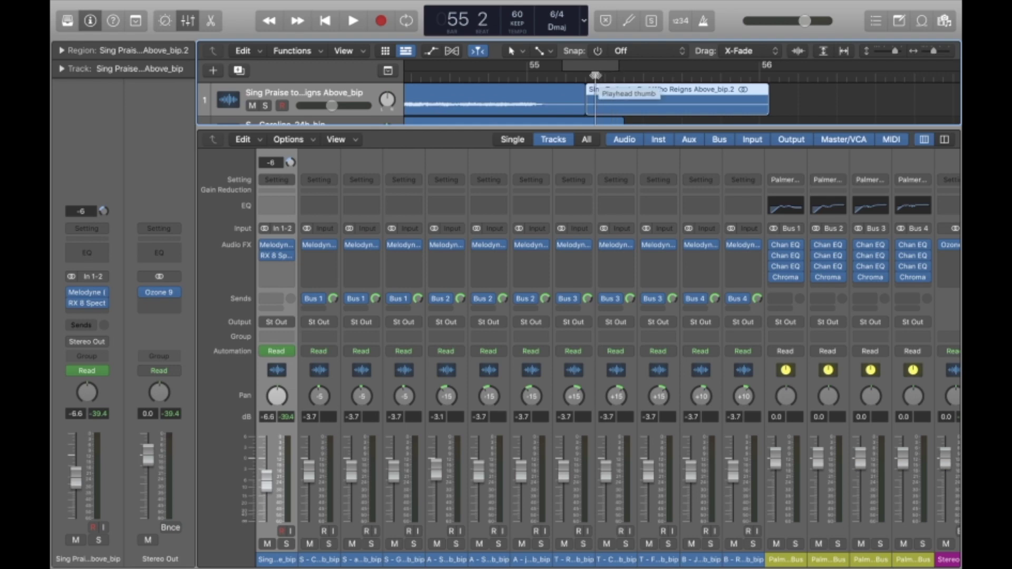
key("super+t")
- Audition the cut, undo the second split, and reposition the cut just after beat 3
left_click(577, 77)
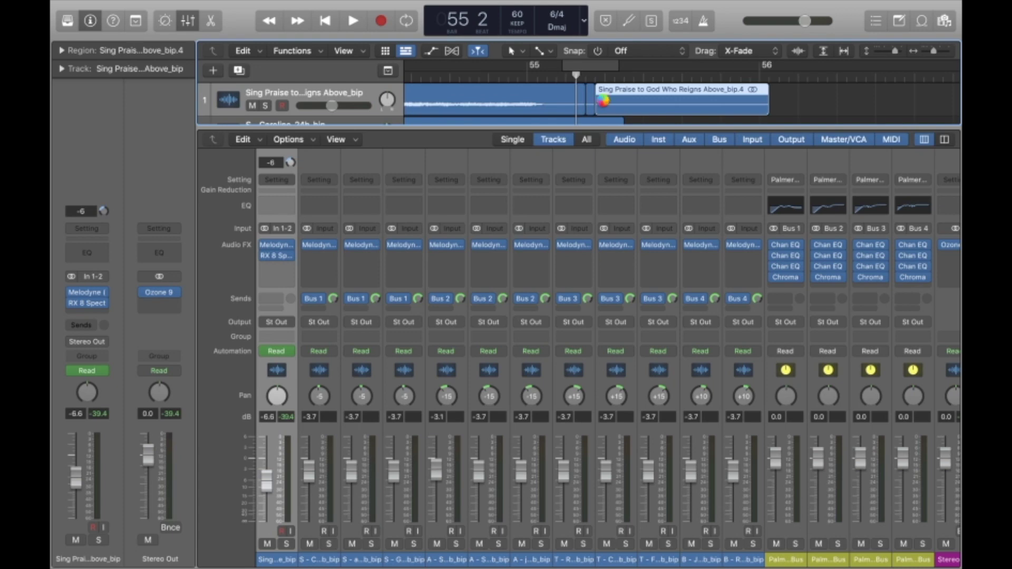
key("space")
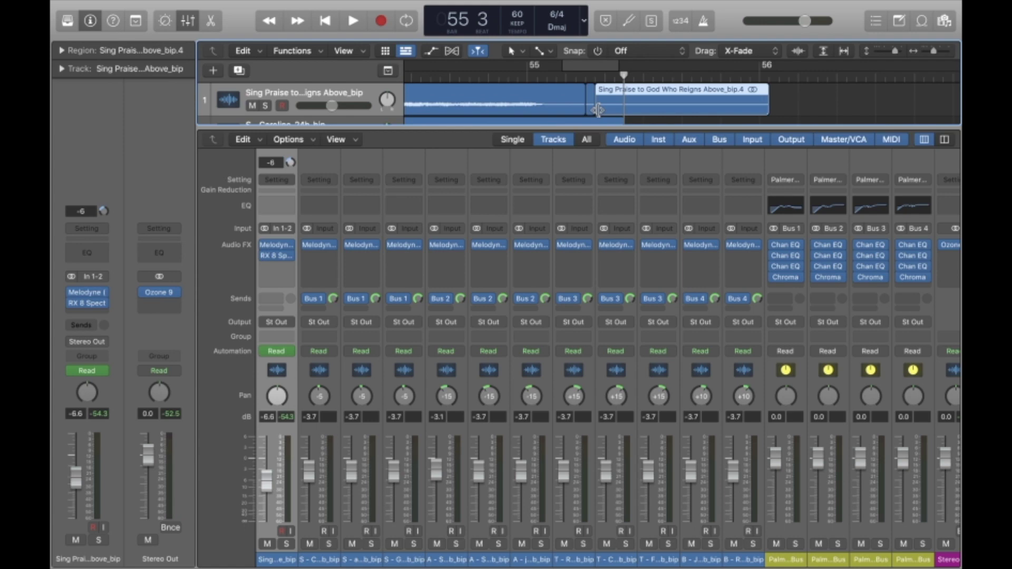
key("super+z")
left_click(614, 77)
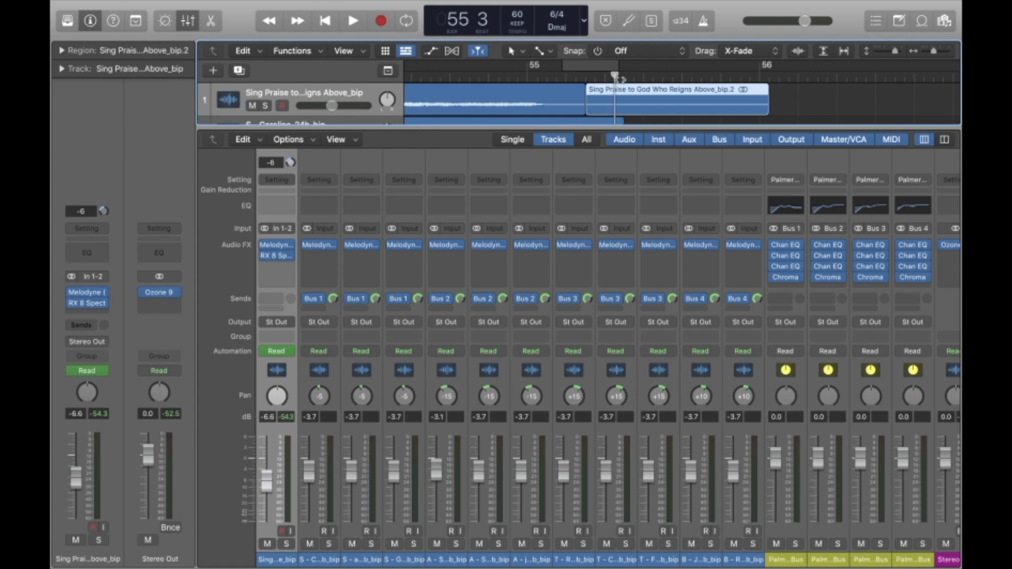
left_click(623, 78)
left_click(626, 102)
left_click(577, 77)
key("space")
key("space")
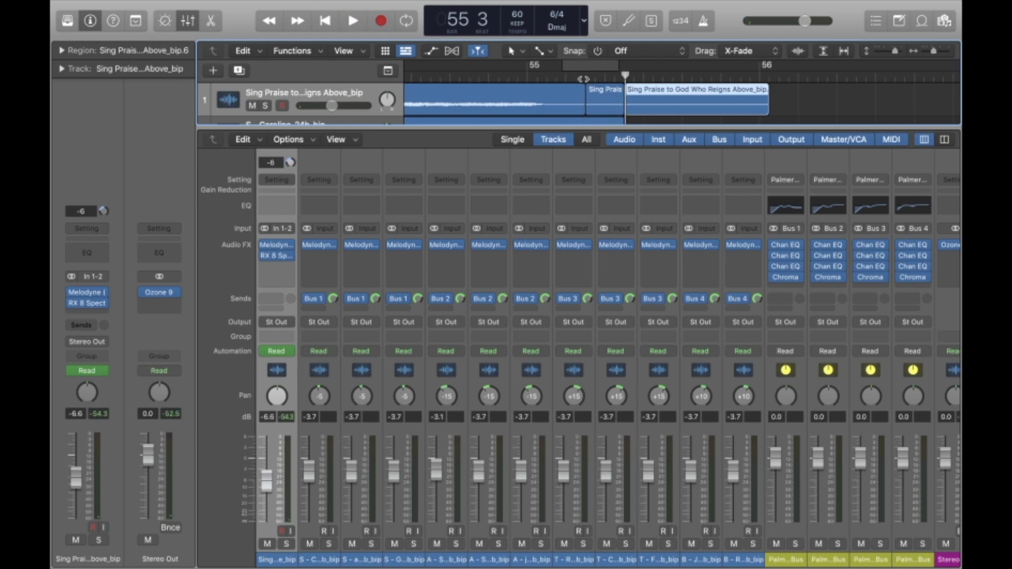
- Mute the short slice between the cuts and play from earlier in bar 55
left_click(607, 110)
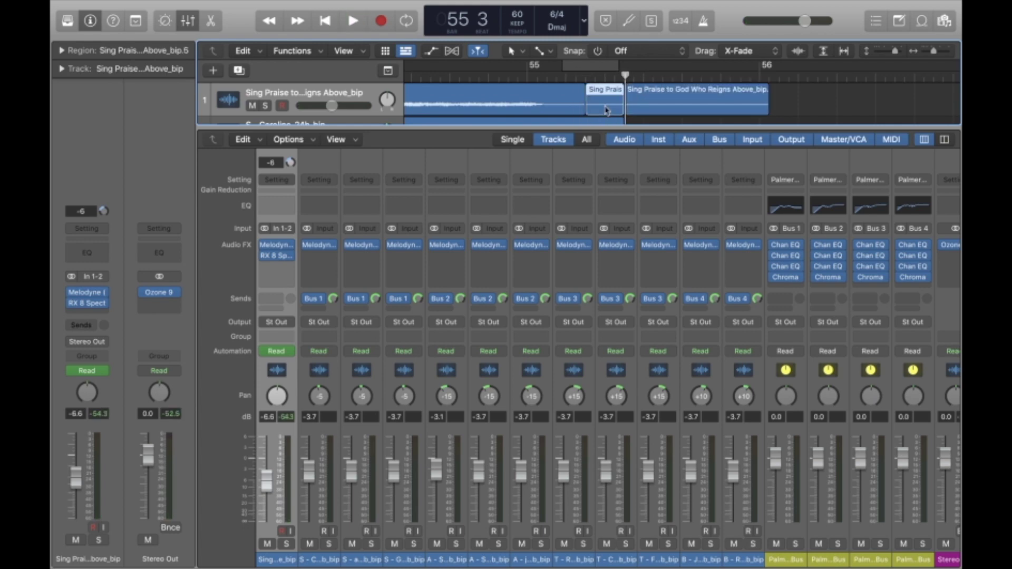
key("ctrl+m")
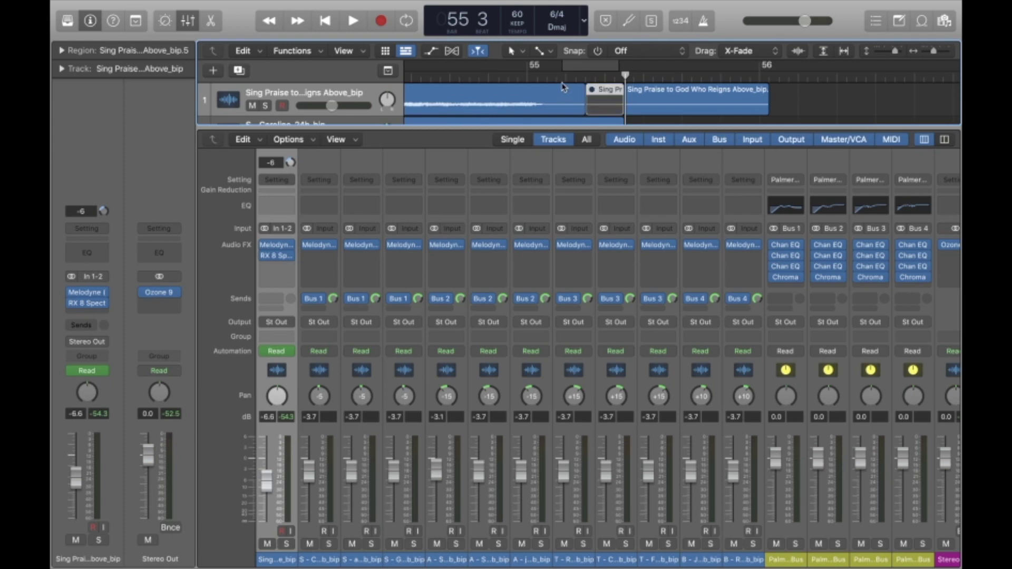
left_click(553, 77)
key("space")
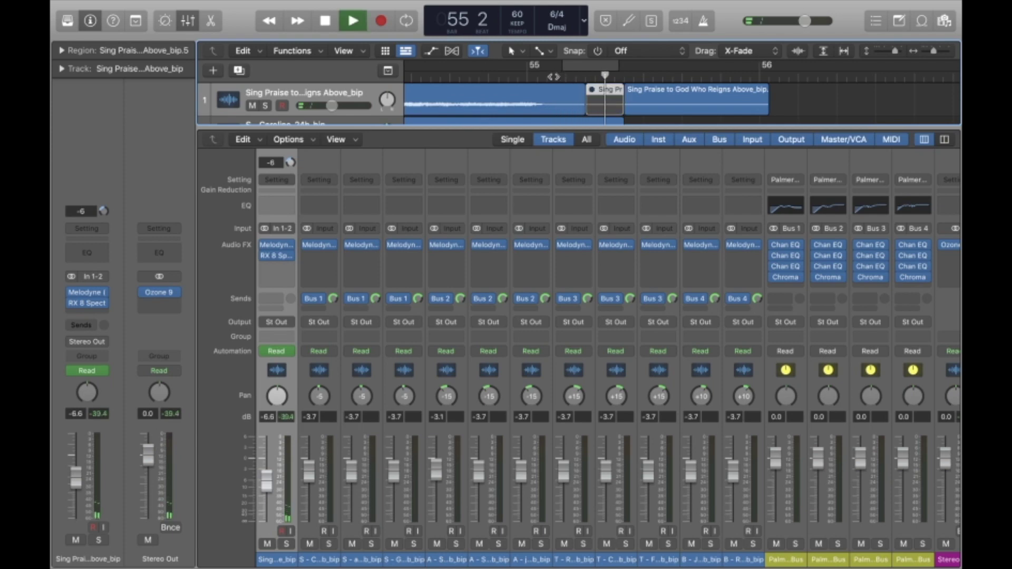
- Audition the bar 55 edit from beat 2 and from beat 1 with the slice muted
key("space")
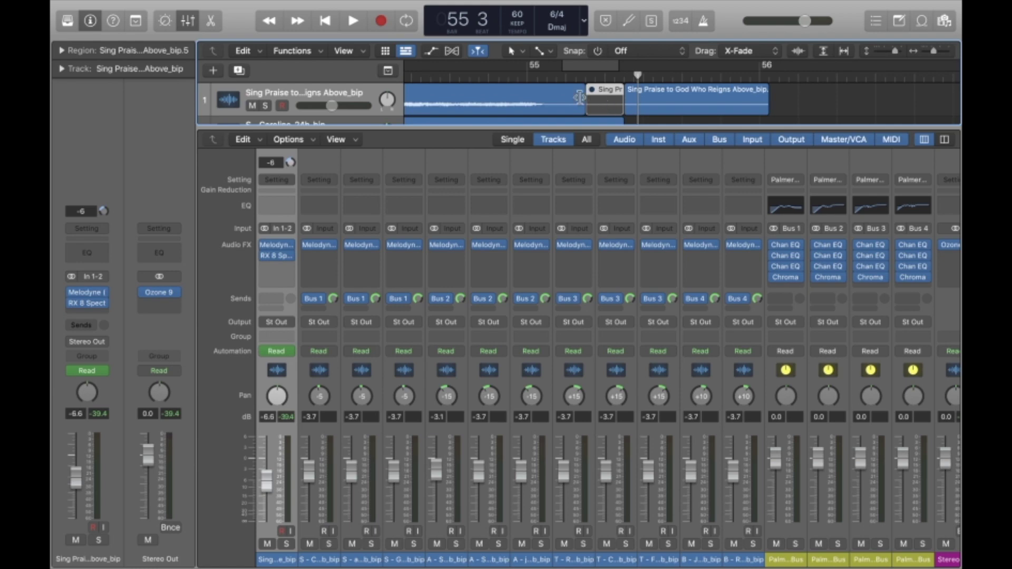
left_click(567, 77)
key("space")
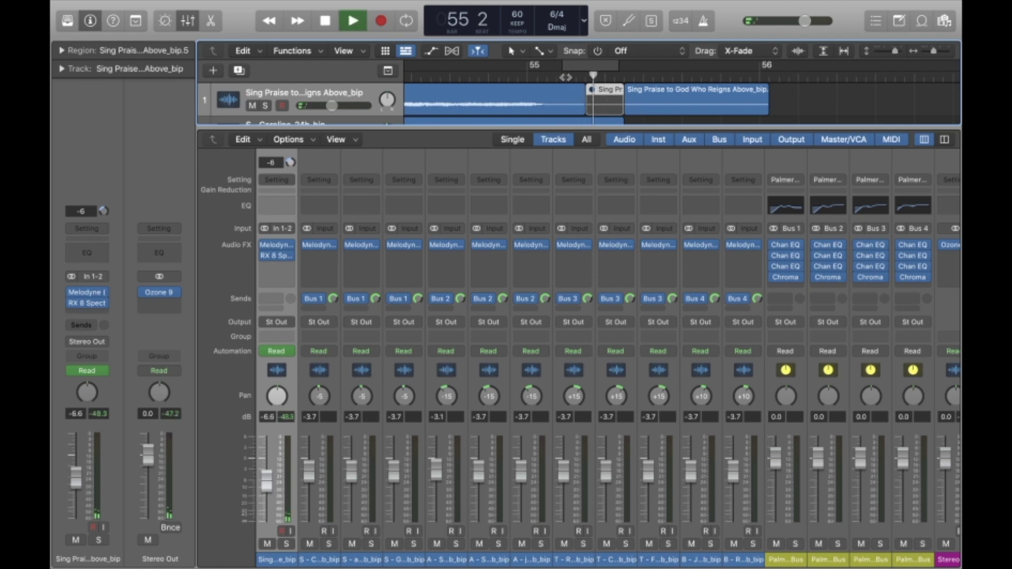
key("space")
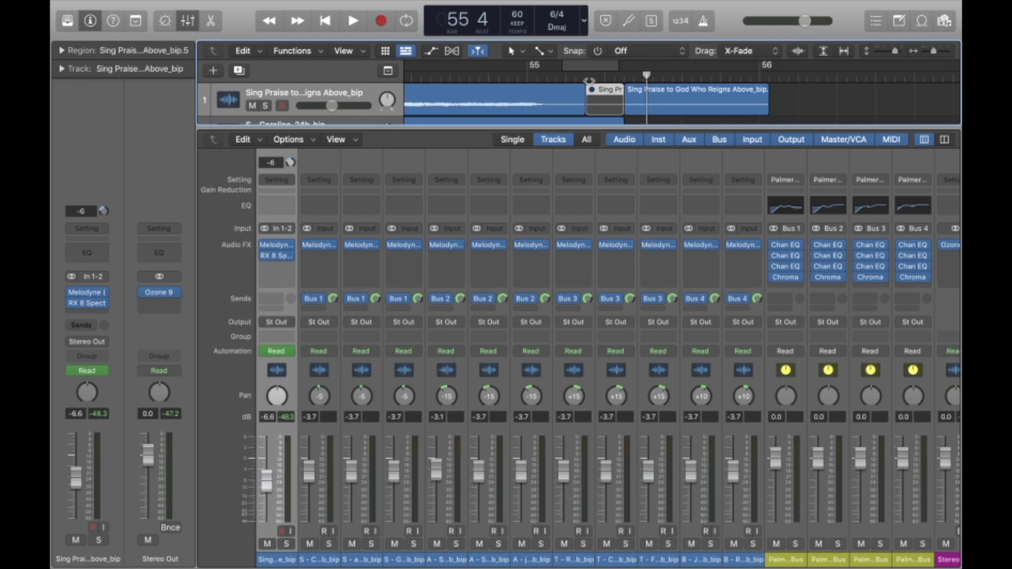
left_click(550, 75)
key("space")
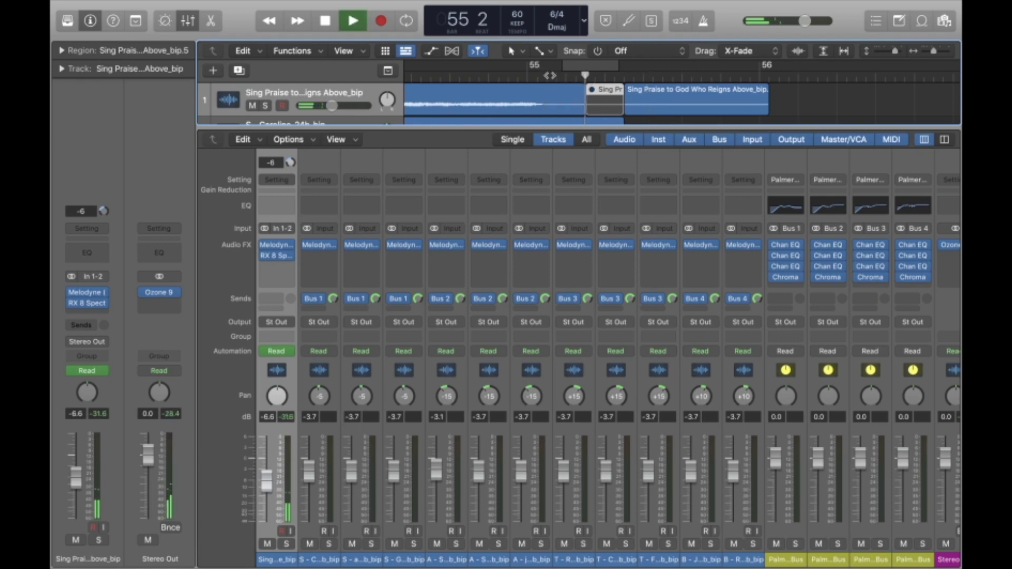
key("space")
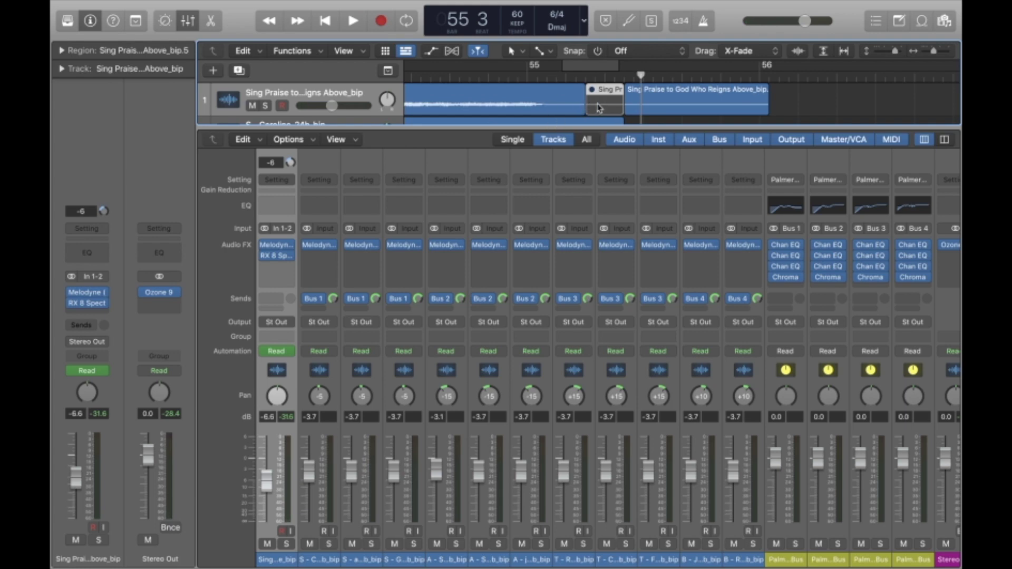
- Delete the muted slice, lengthen the first region slightly, and audition the join
key("Delete")
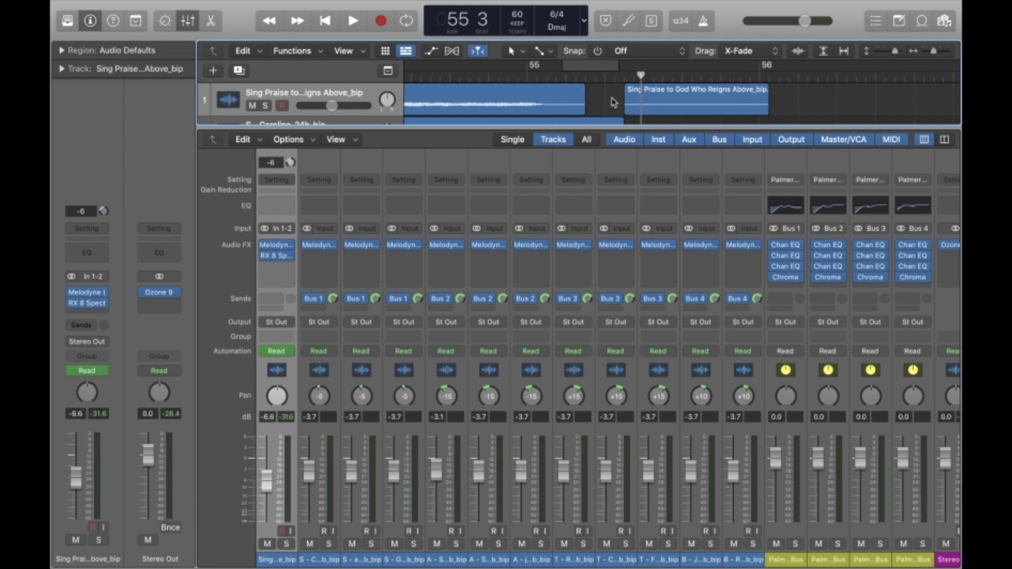
left_click_drag(587, 112, 589, 111)
left_click(564, 74)
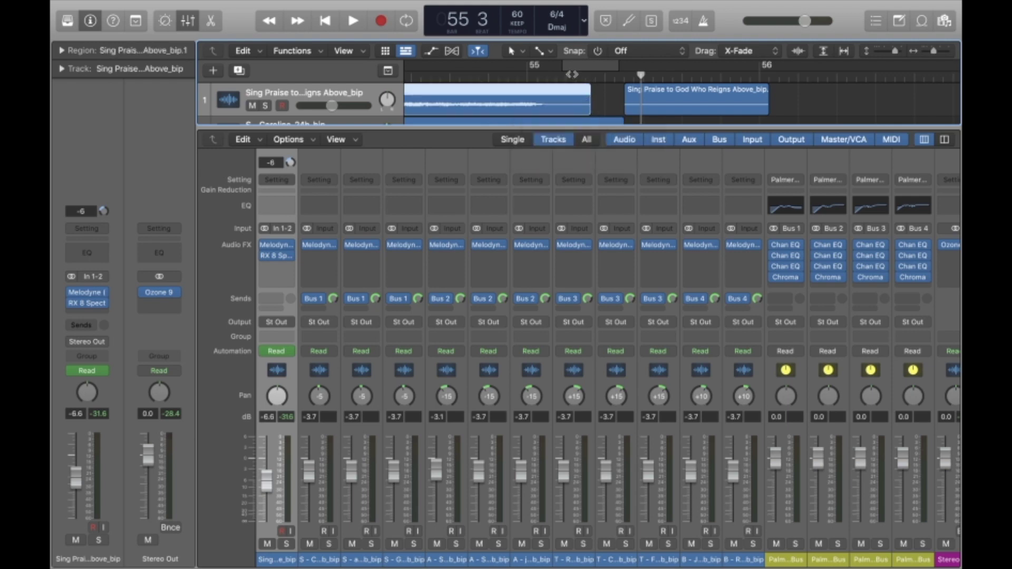
key("space")
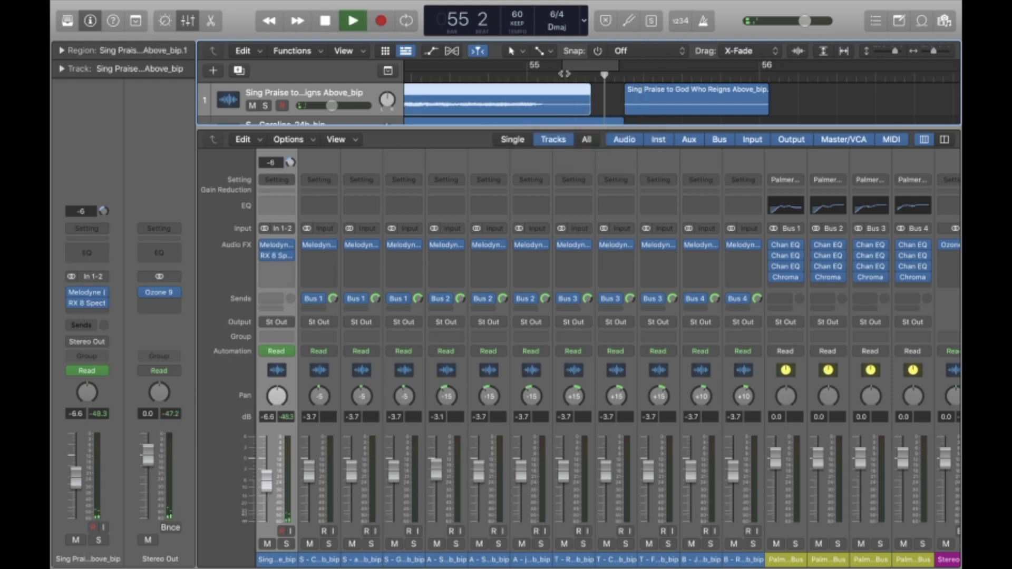
key("space")
- Shorten the first region, slide the second region left to close the gap, and replay from beat 1
left_click_drag(589, 106, 587, 107)
left_click_drag(652, 107, 613, 103)
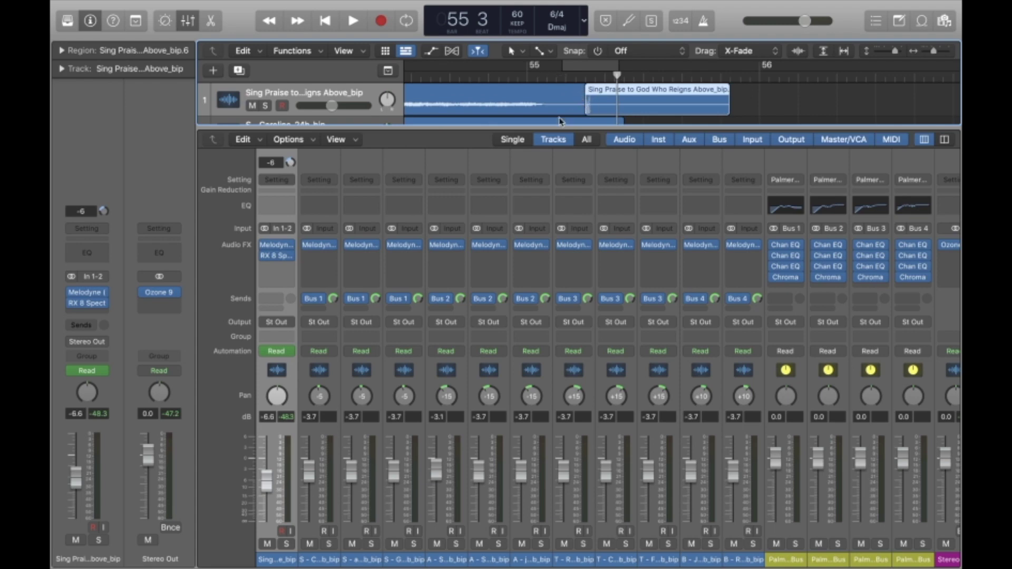
left_click(565, 77)
left_click(531, 78)
key("space")
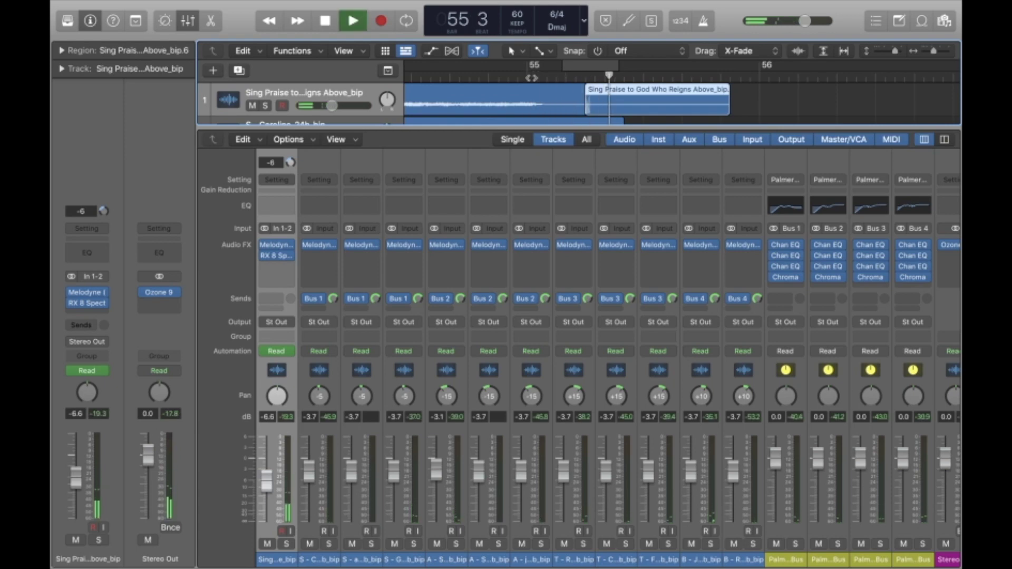
key("space")
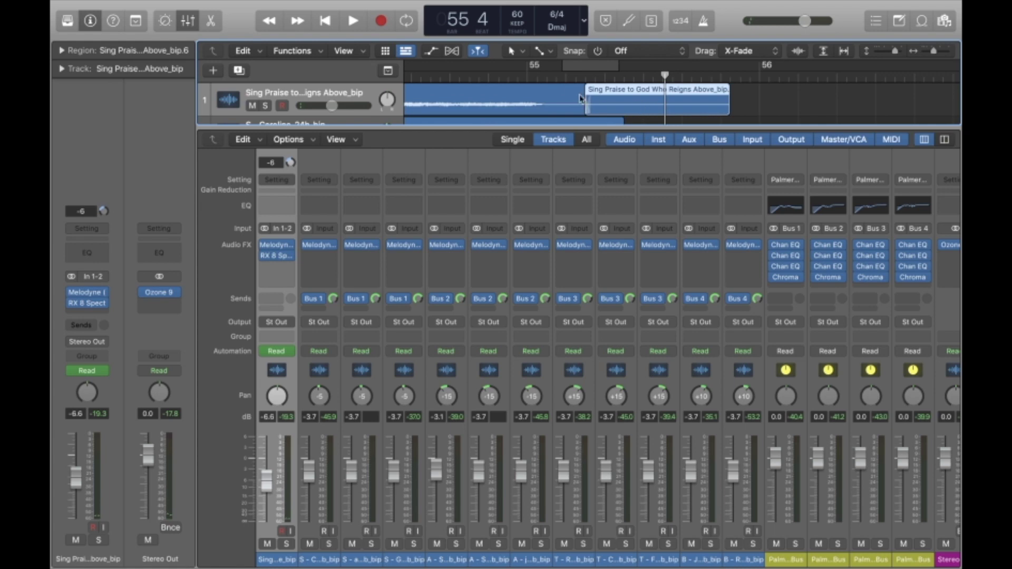
- Trim the short end region on track 1 earlier and play back the shortened ending
left_click_drag(729, 105, 616, 104)
left_click(556, 77)
key("space")
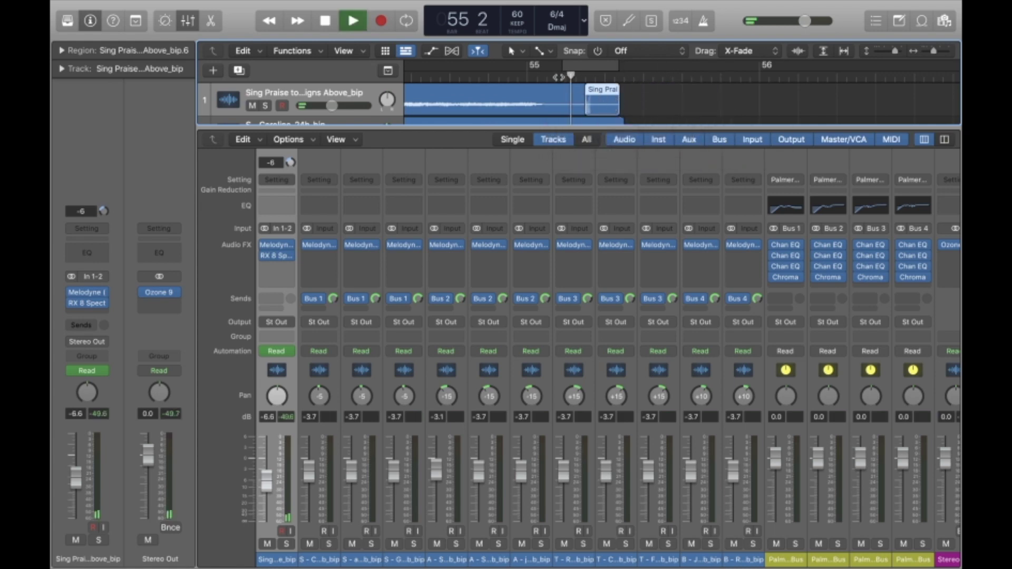
key("space")
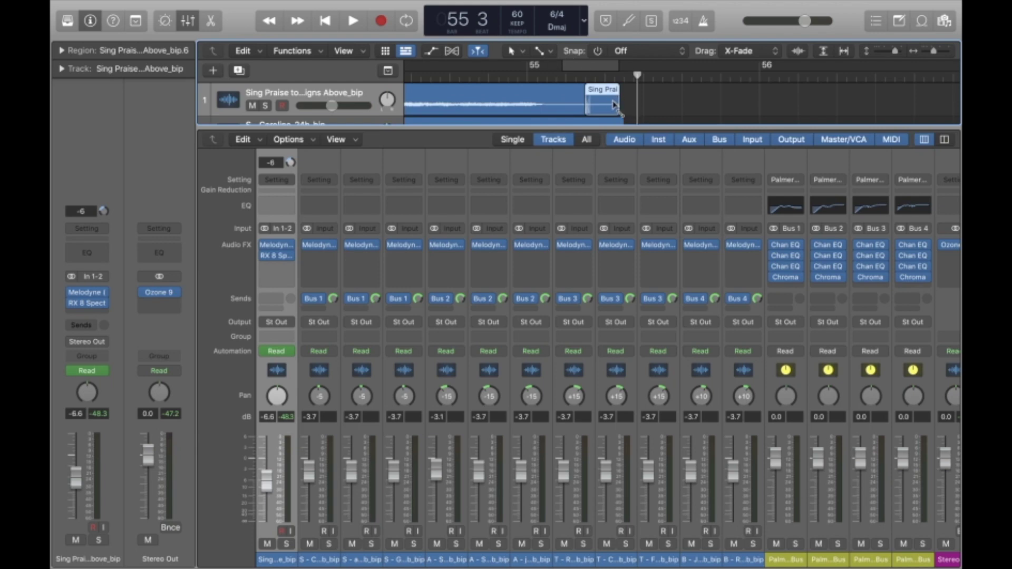
- Replay the ending from bar 55 beat 1, then hide the mixer and play again from about bar 54
left_click(538, 52)
left_click(538, 52)
left_click(535, 77)
key("space")
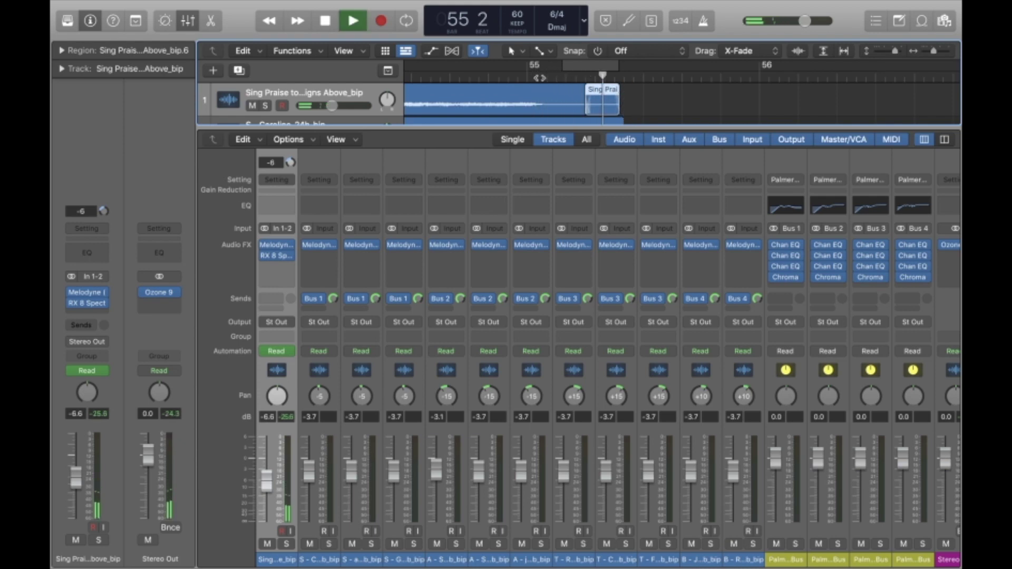
key("space")
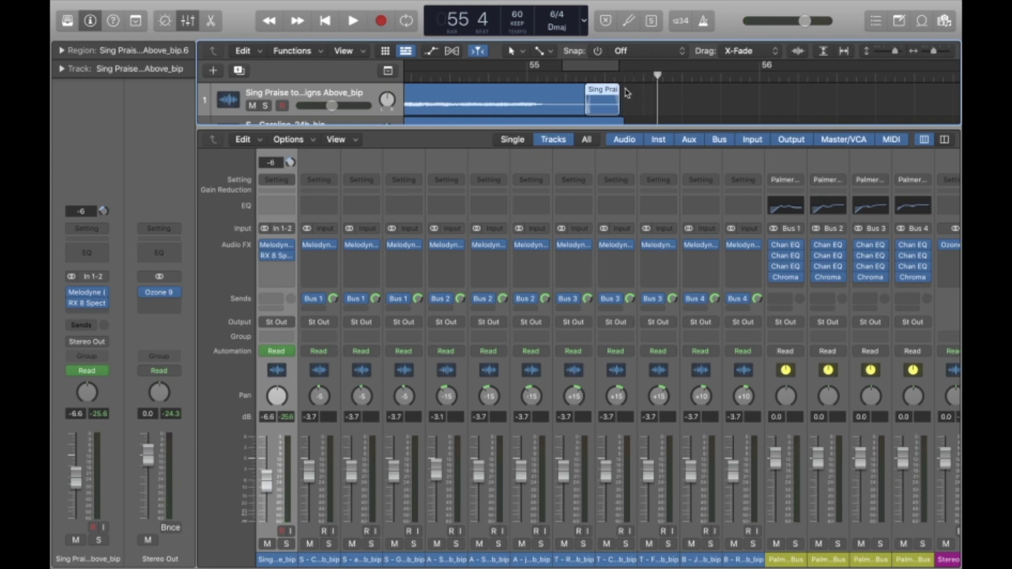
key("x")
key("space")
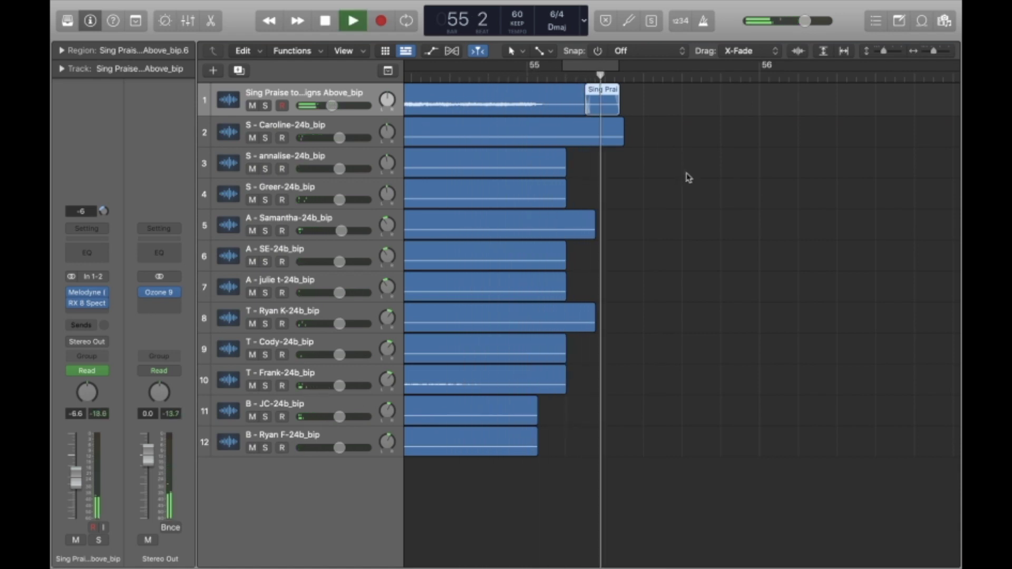
- Stop playback, check the track 1 region and mixer, and replay the lead-in to the ending
key("space")
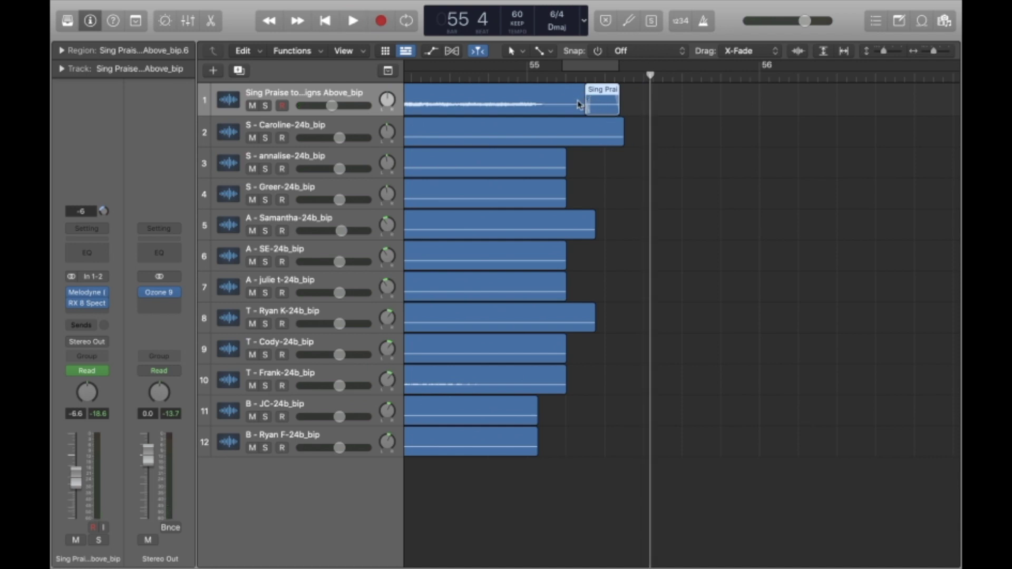
left_click(543, 99)
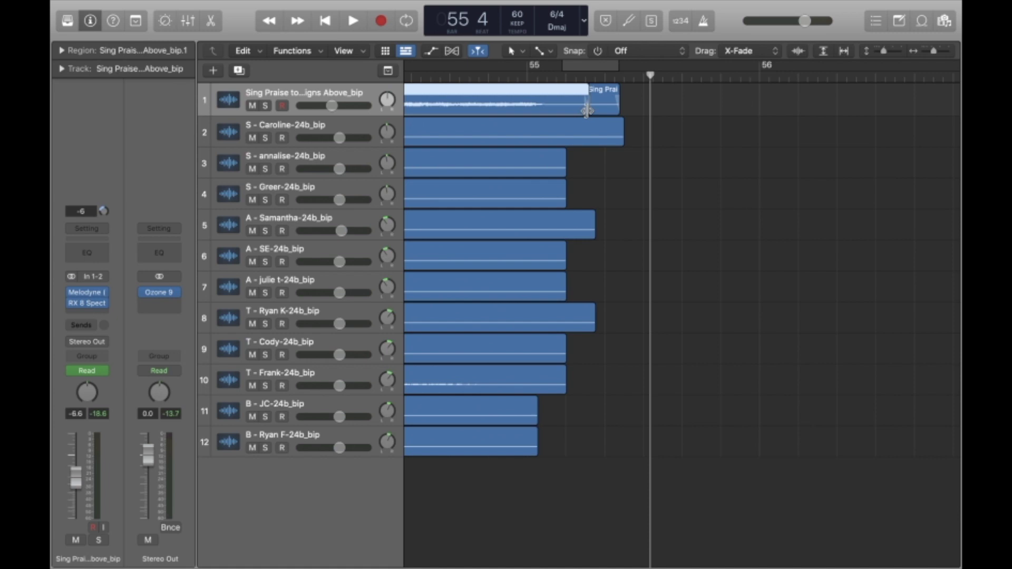
left_click(669, 144)
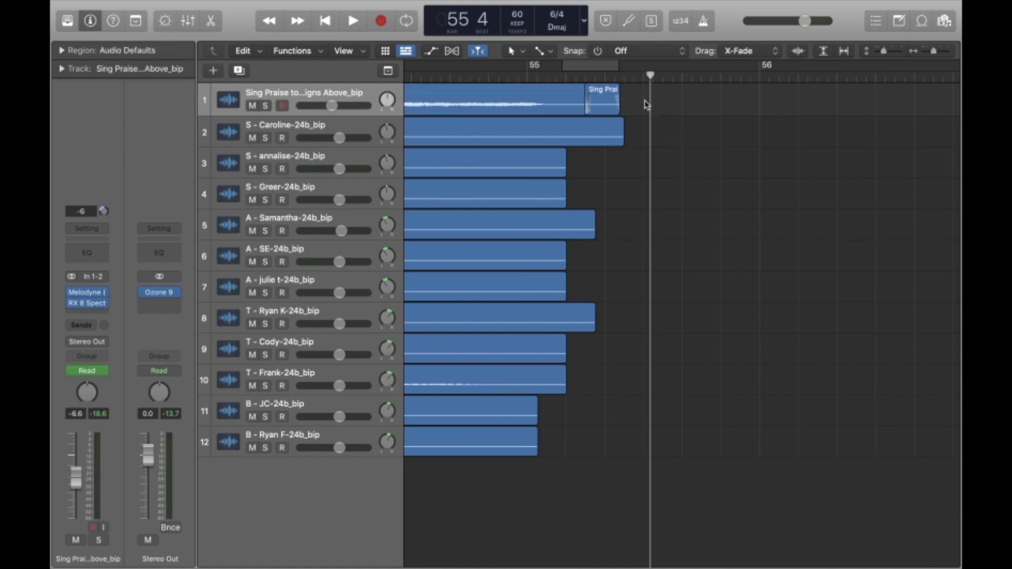
key("x")
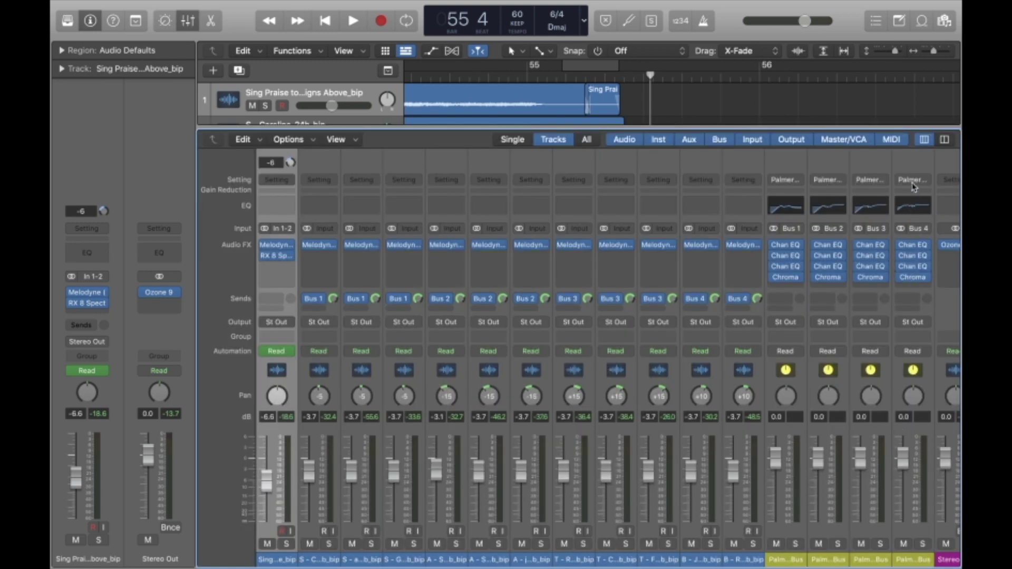
key("x")
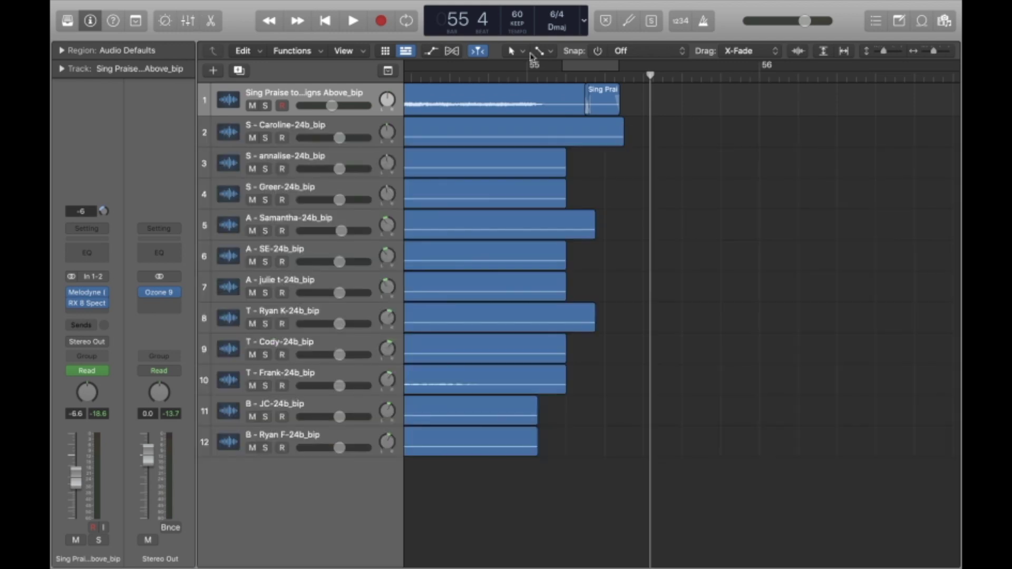
left_click(527, 76)
key("space")
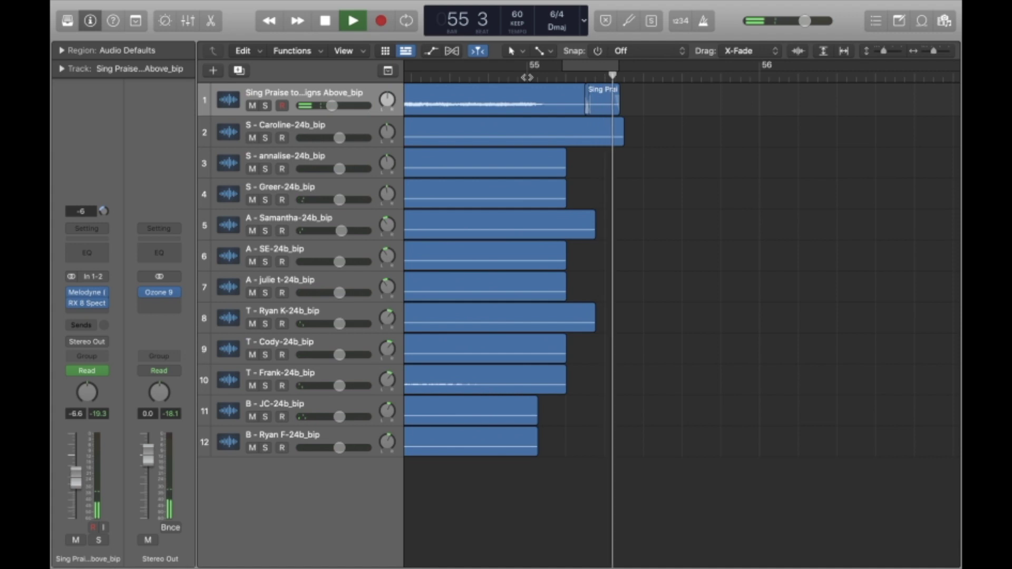
key("space")
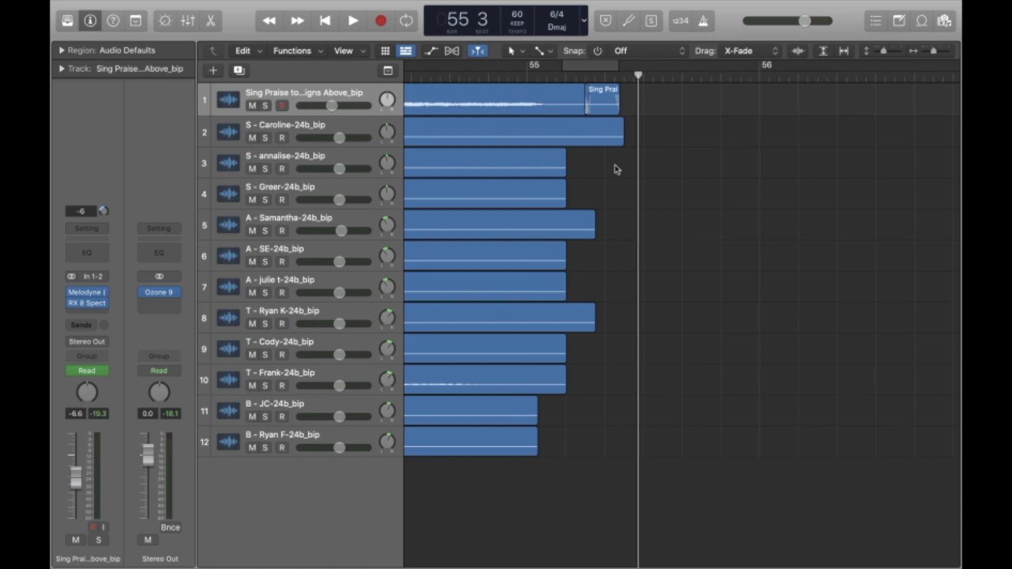
- Audition once more near bar 55, then zoom out to show bars 1 to 81
scroll(617, 169, "left", 5)
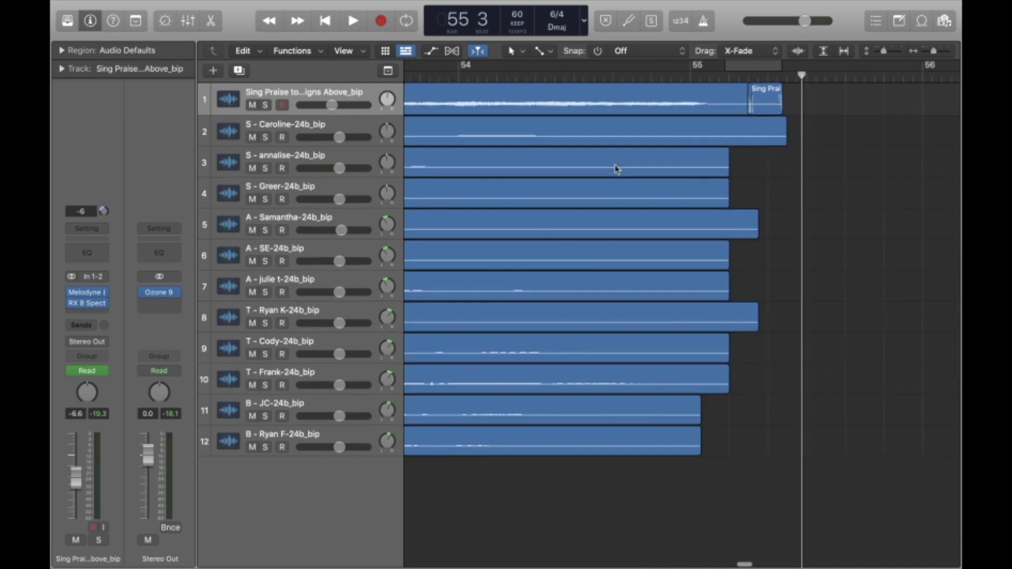
left_click(690, 78)
key("space")
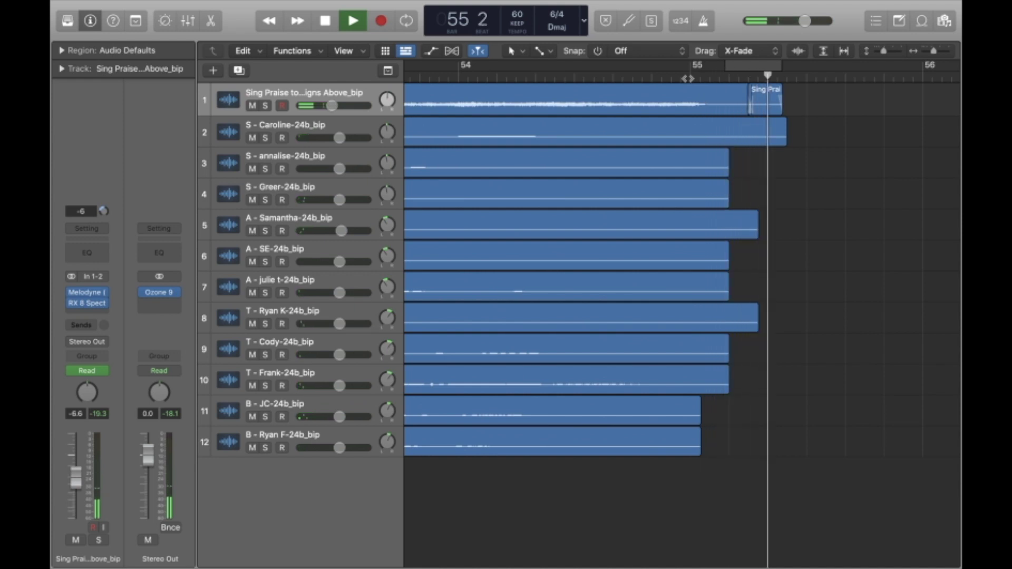
key("space")
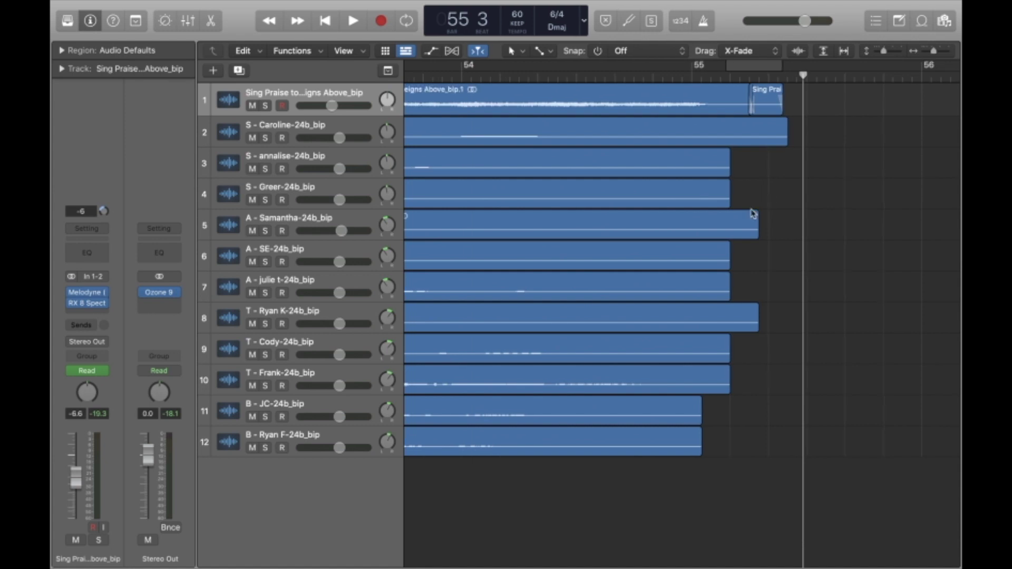
key("z")
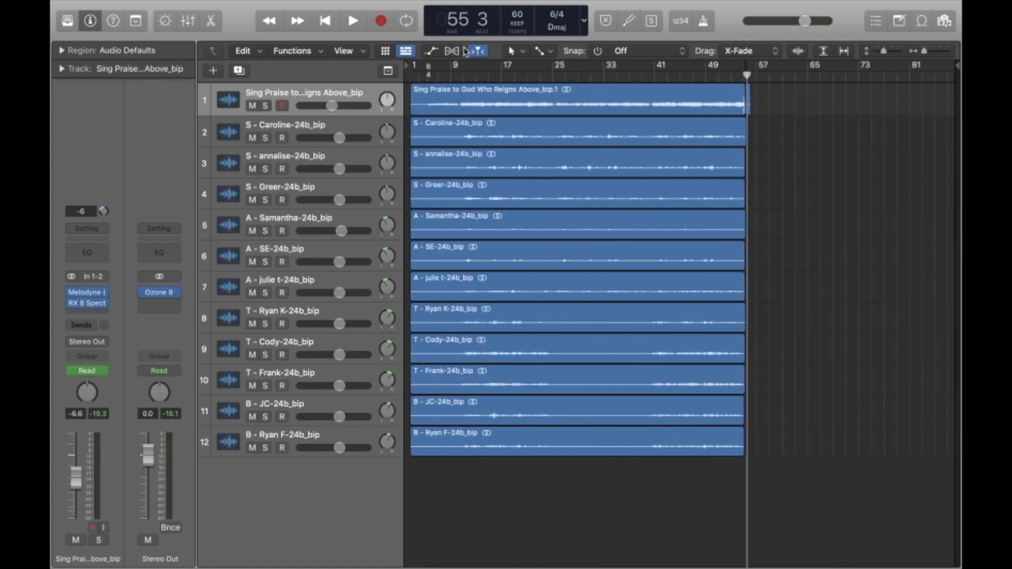
- Play the song from its beginning around bar 3
left_click(423, 75)
left_click_drag(423, 75, 410, 75)
key("space")
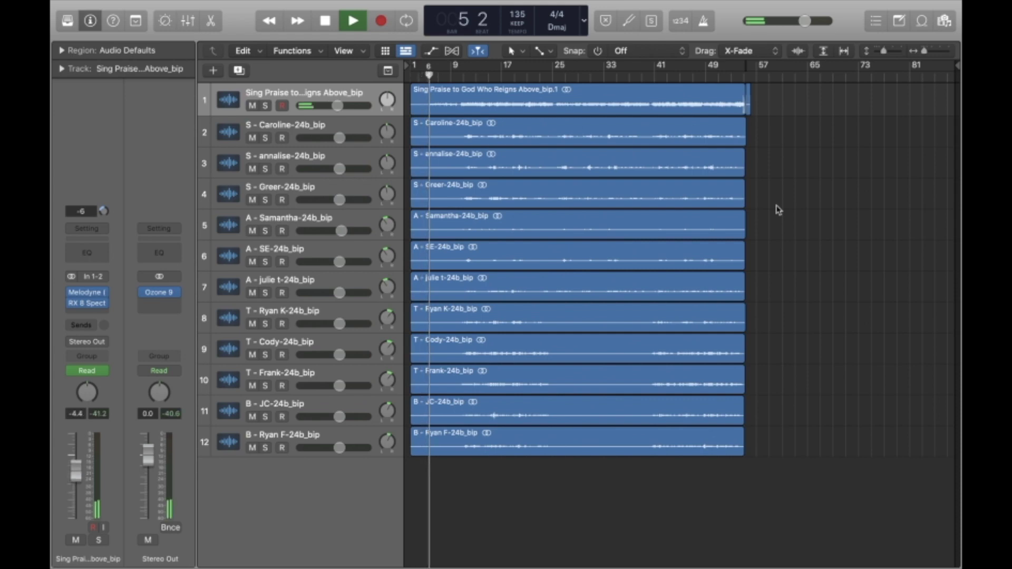
key("space")
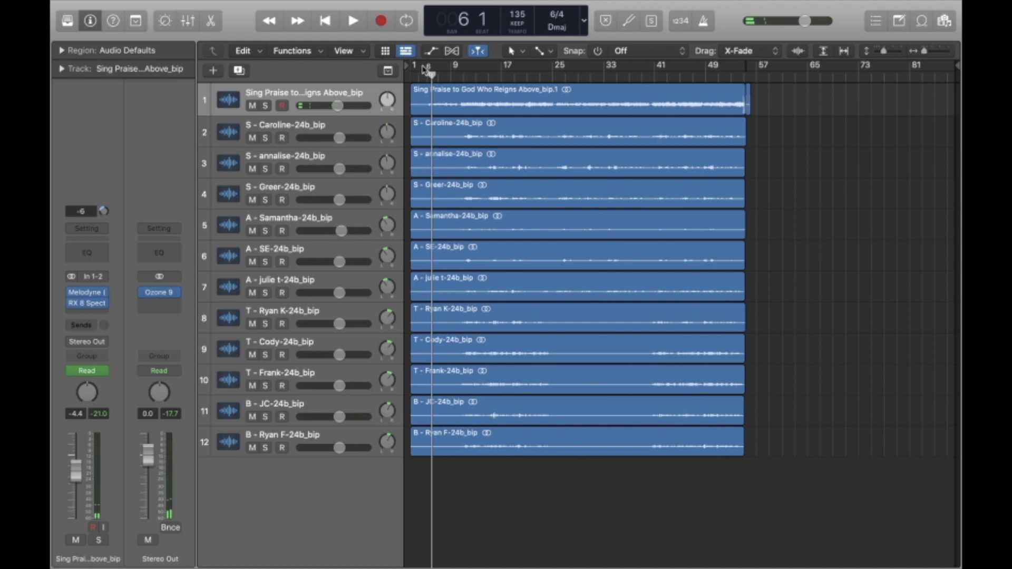
- Drag a cycle range spanning the whole song, audition it, and bring up the File menu
left_click_drag(423, 67, 756, 251)
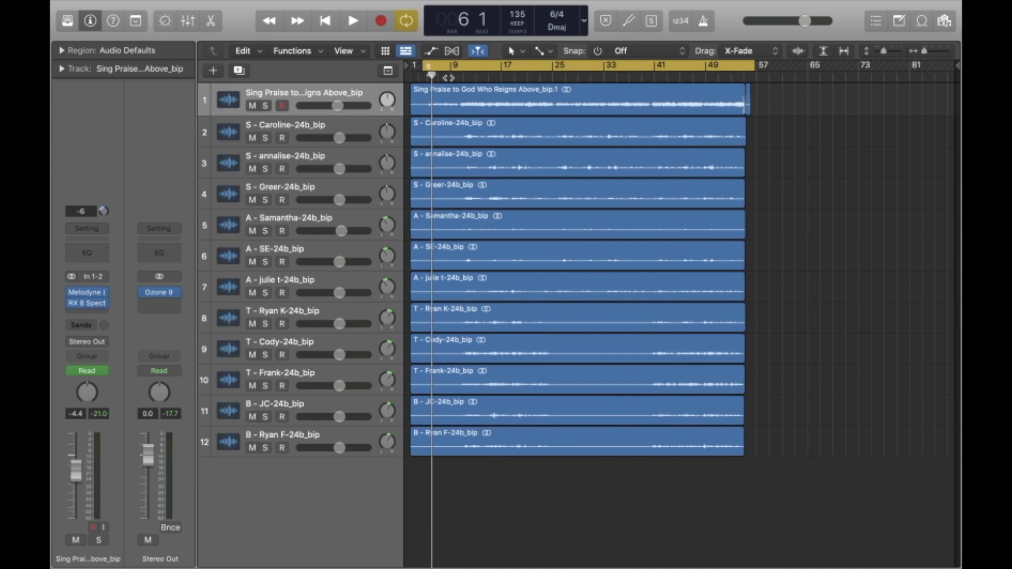
key("space")
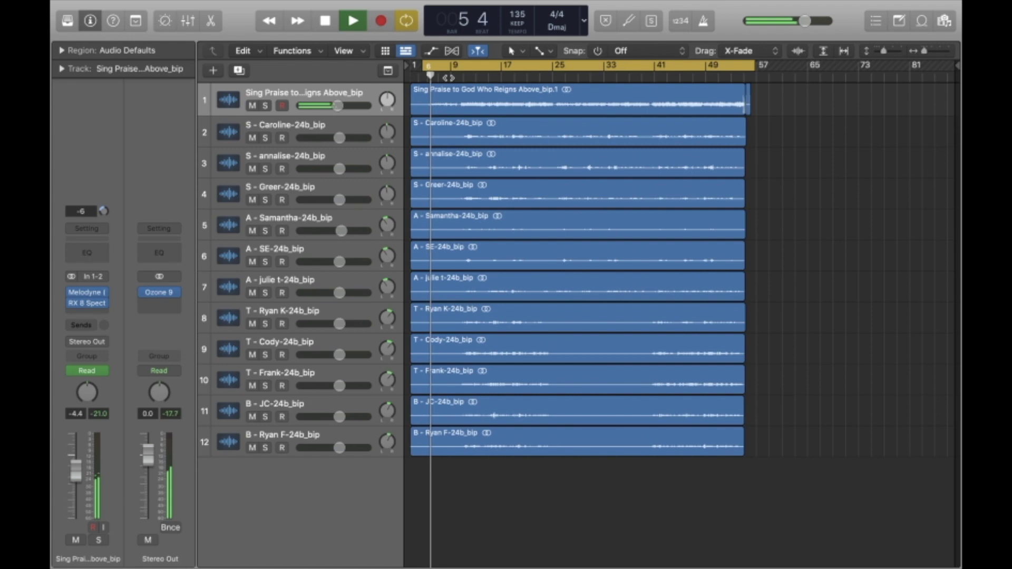
key("space")
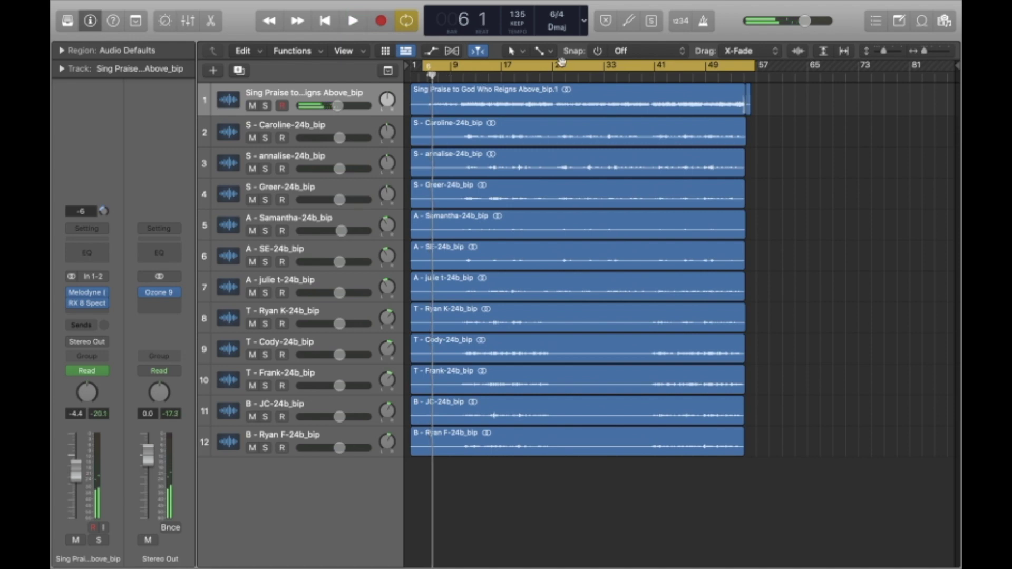
mouse_move(683, 6)
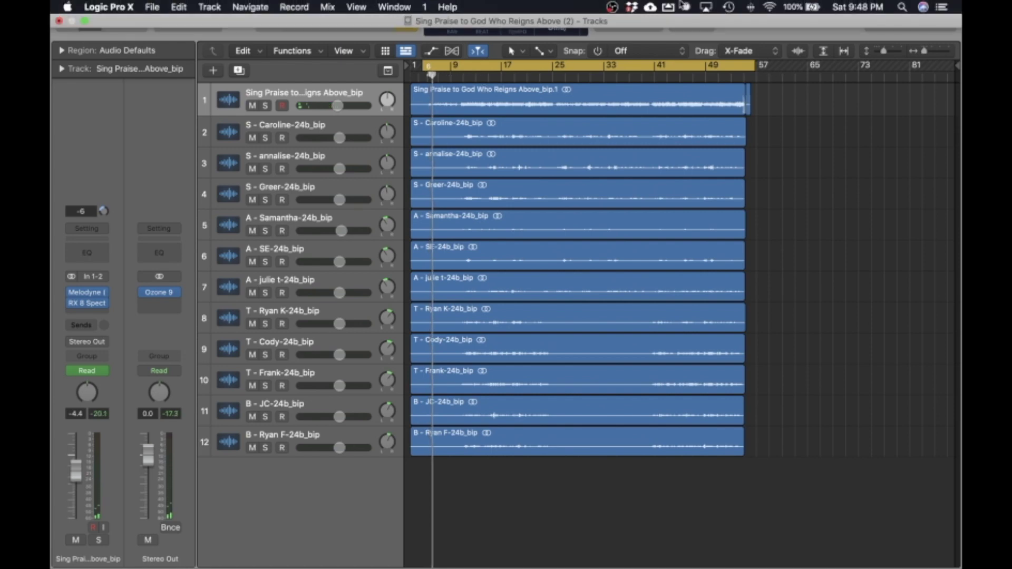
key("ctrl+F2")
key("Right")
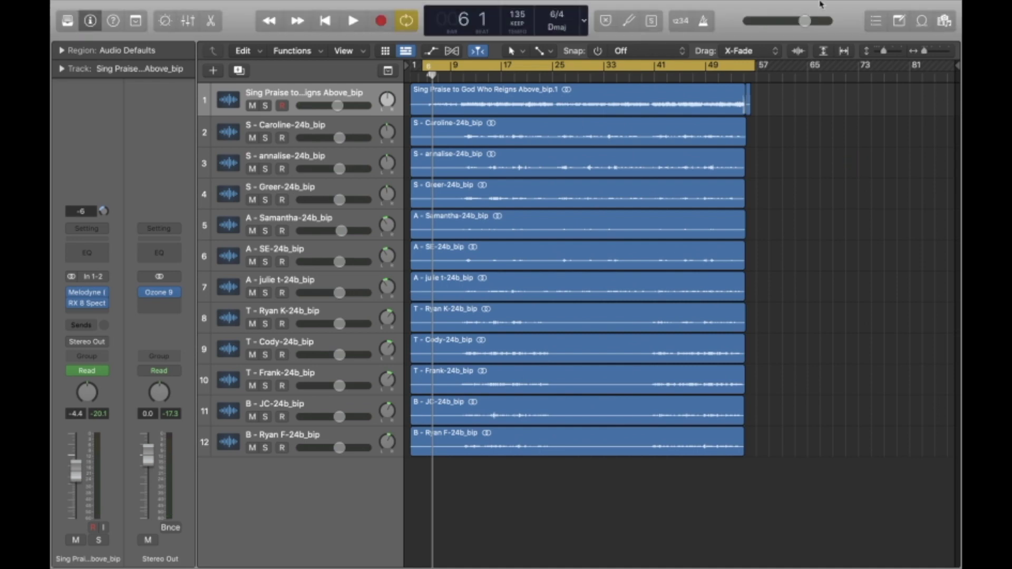
mouse_move(820, 2)
- Open Bounce, keep PCM Wave, 16 Bit, 44100, Interleaved with POW-r #1 dithering, and confirm
key("super+b")
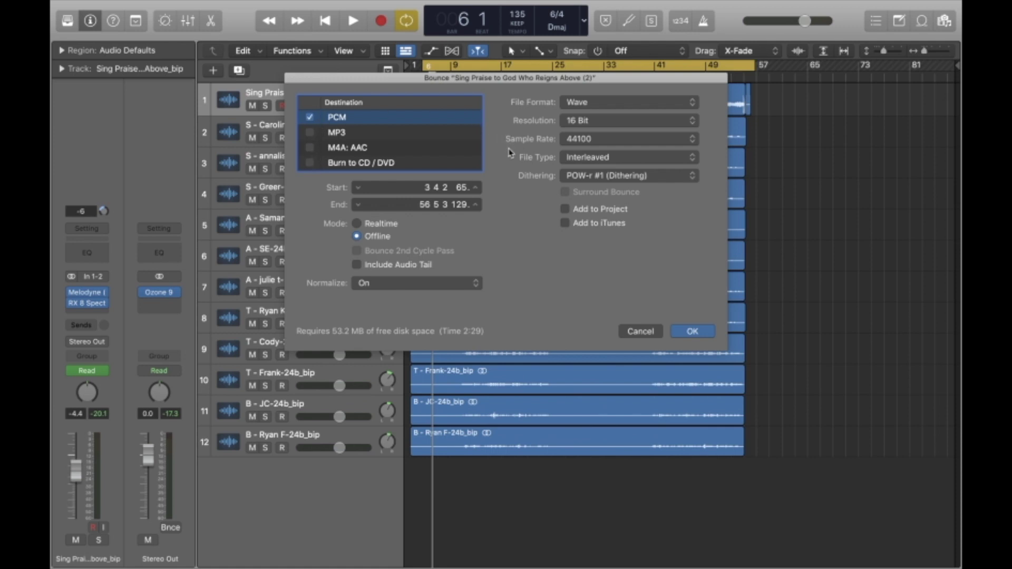
left_click(608, 105)
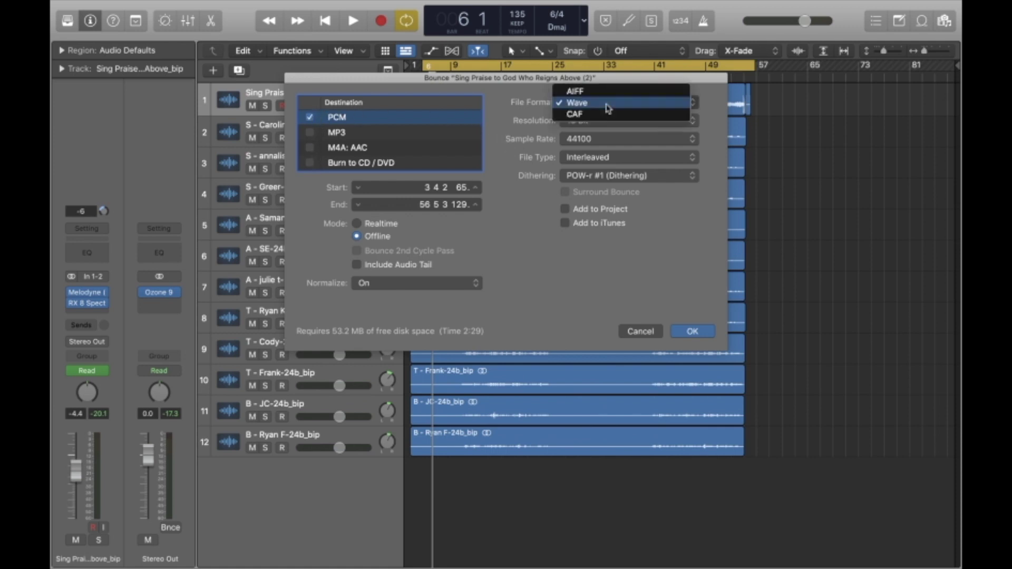
left_click(609, 108)
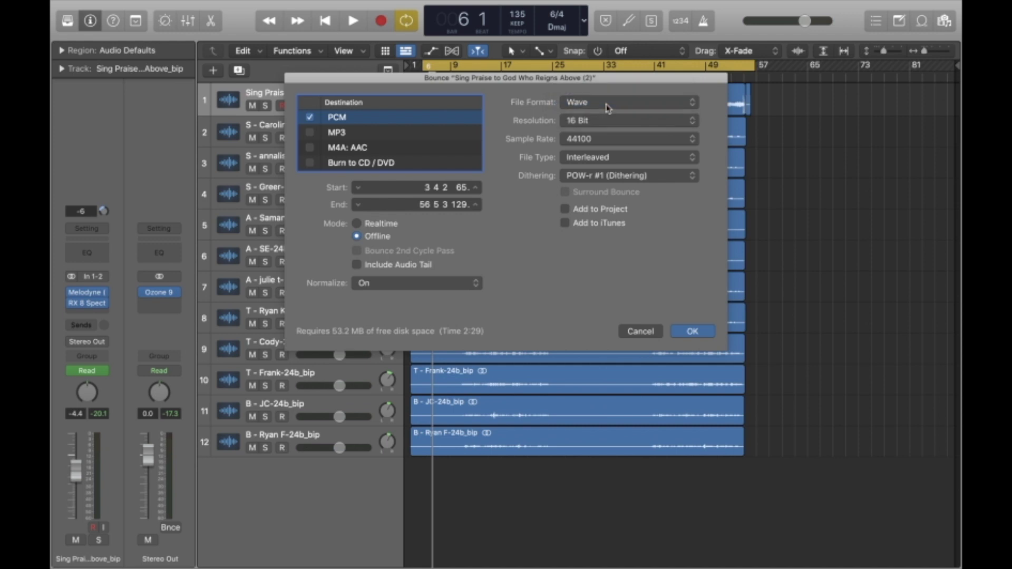
left_click(609, 108)
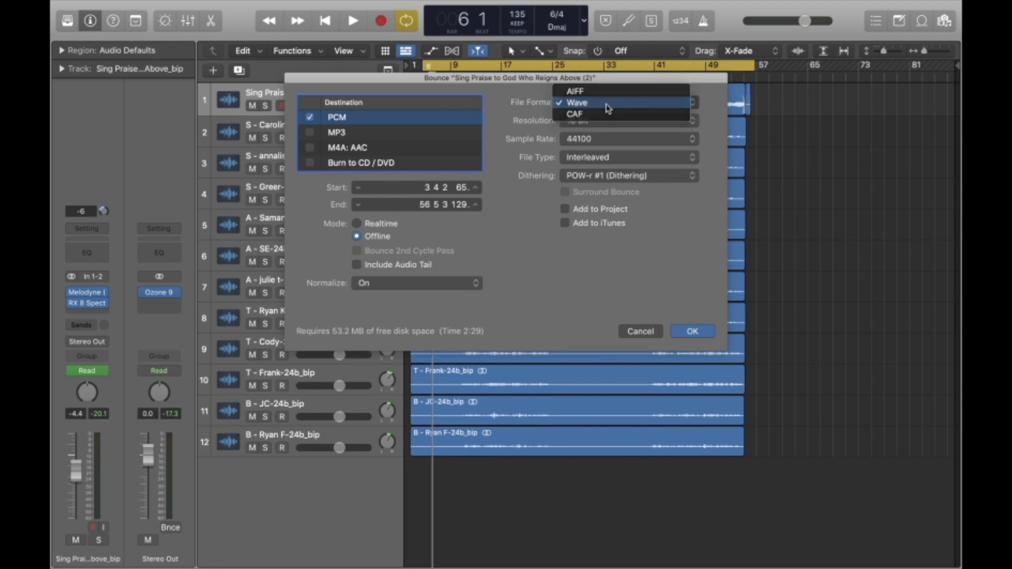
left_click(608, 108)
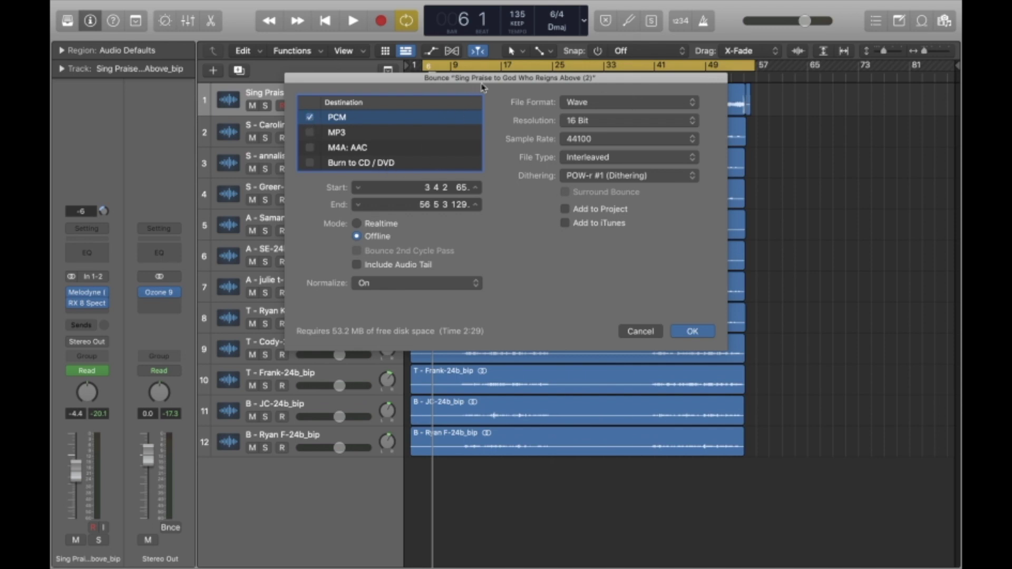
left_click_drag(484, 80, 494, 109)
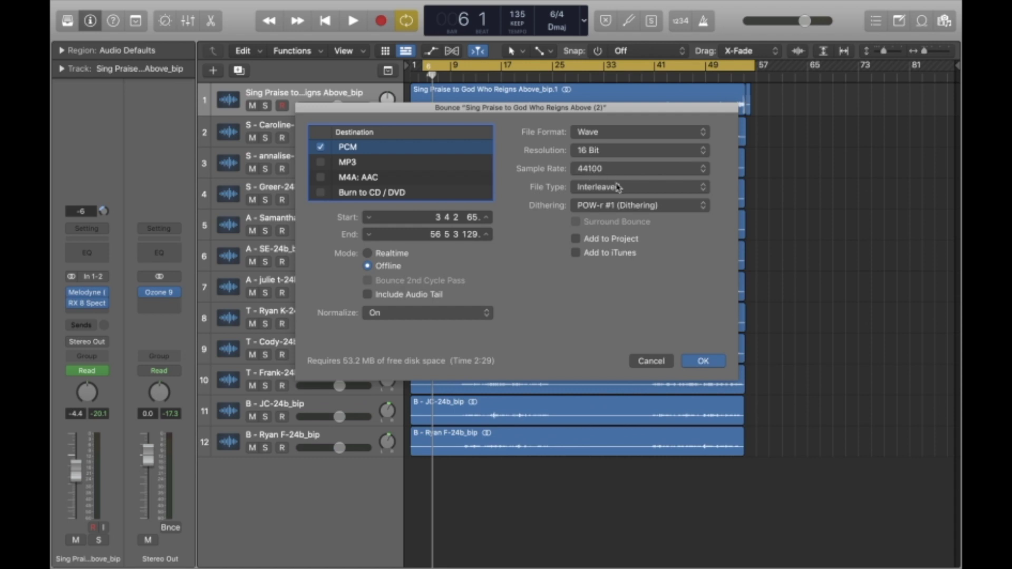
left_click(610, 206)
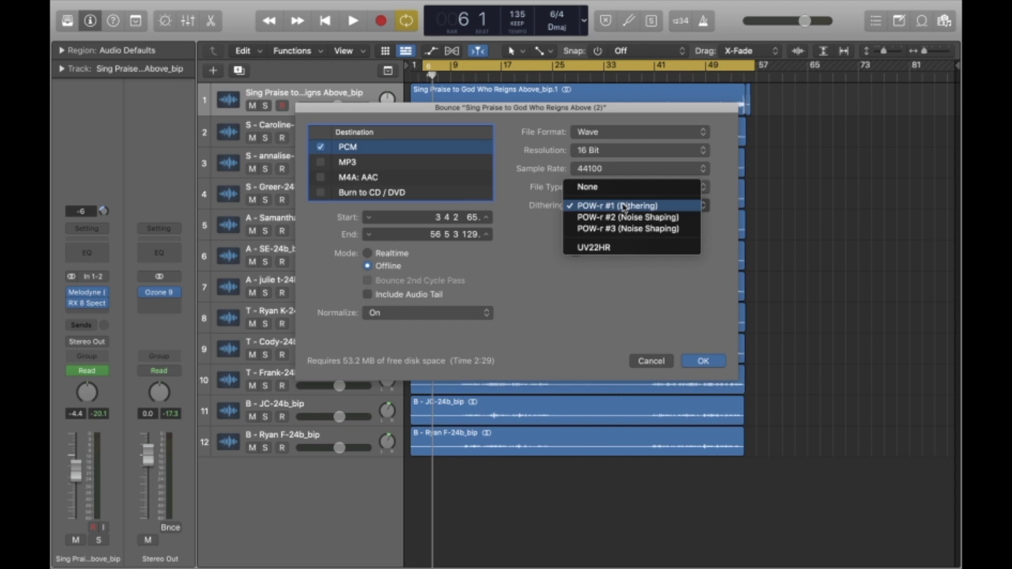
left_click(623, 207)
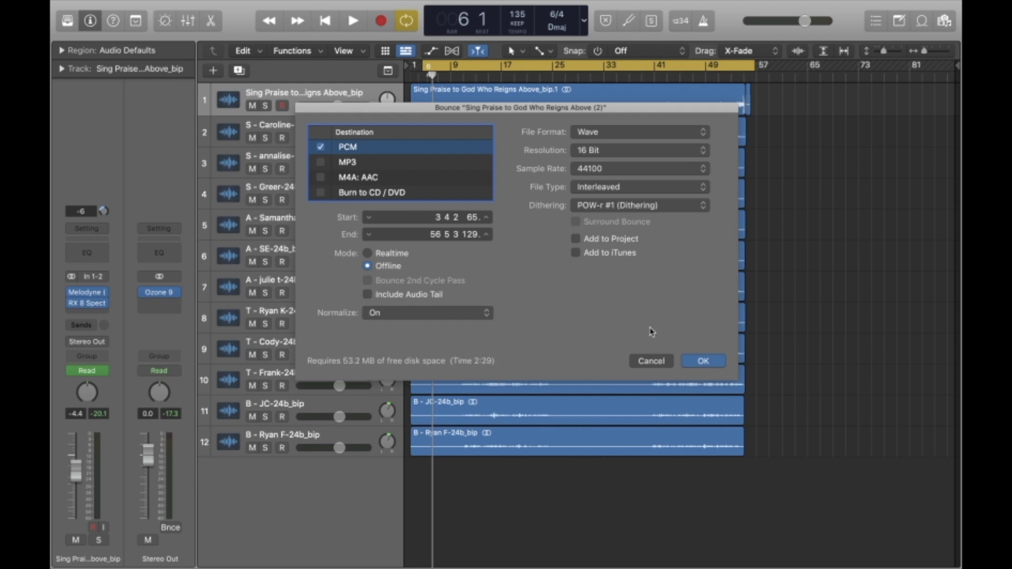
left_click(716, 364)
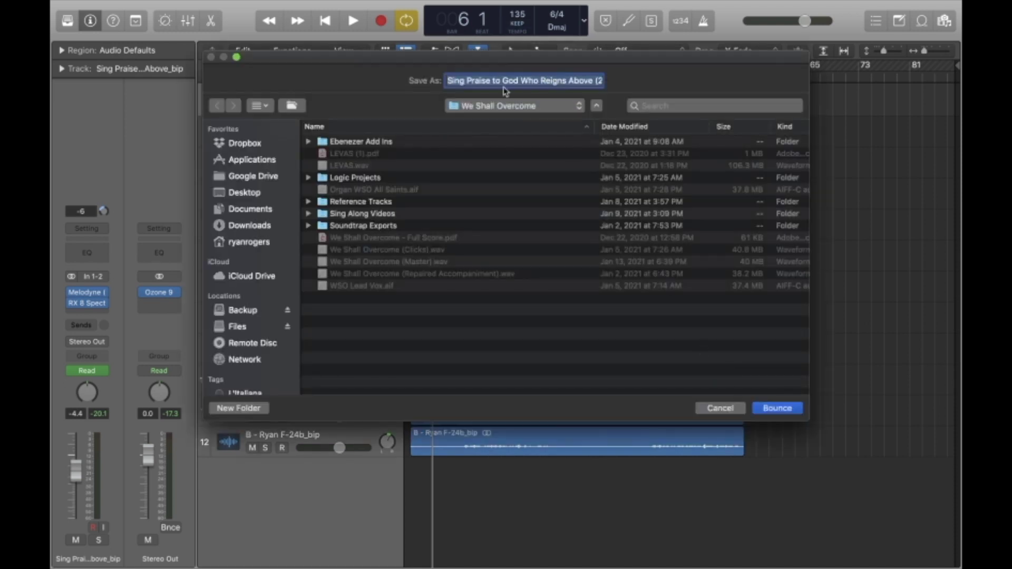
- Set the bounce location to January > January 24, 2021 > Sing praise to God who reigns above
left_click(530, 106)
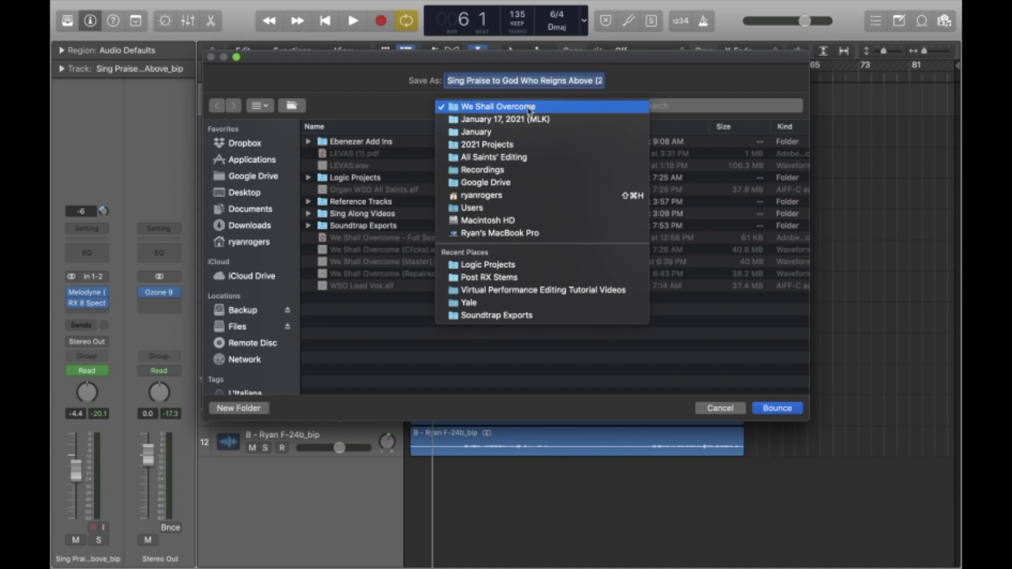
left_click(523, 136)
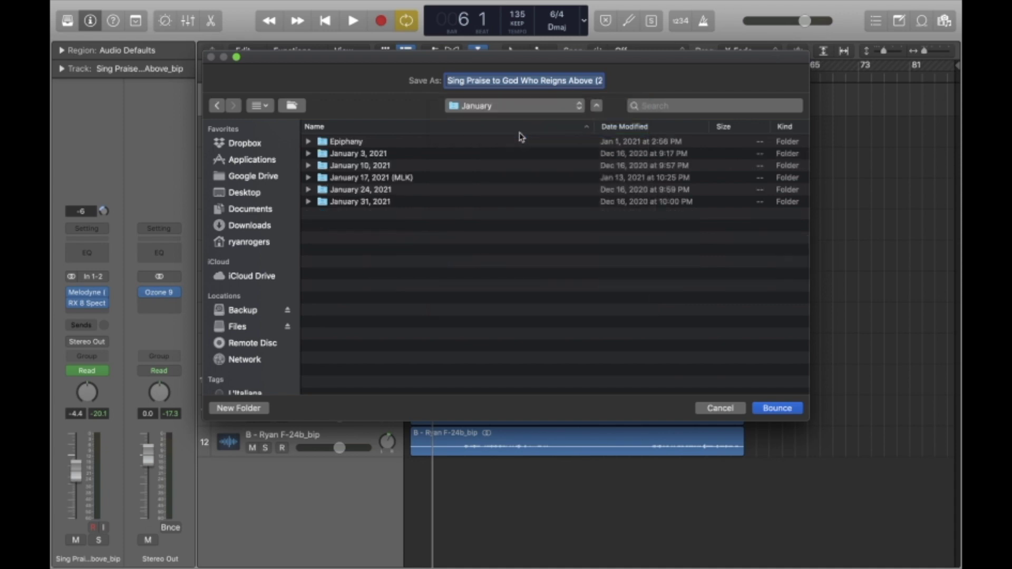
left_click(391, 190)
double_click(391, 191)
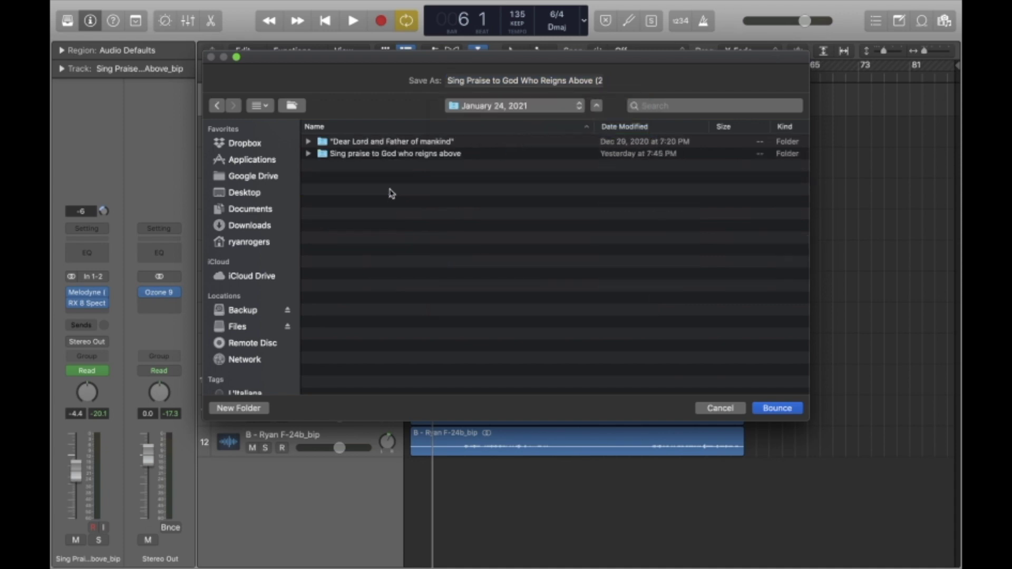
double_click(381, 154)
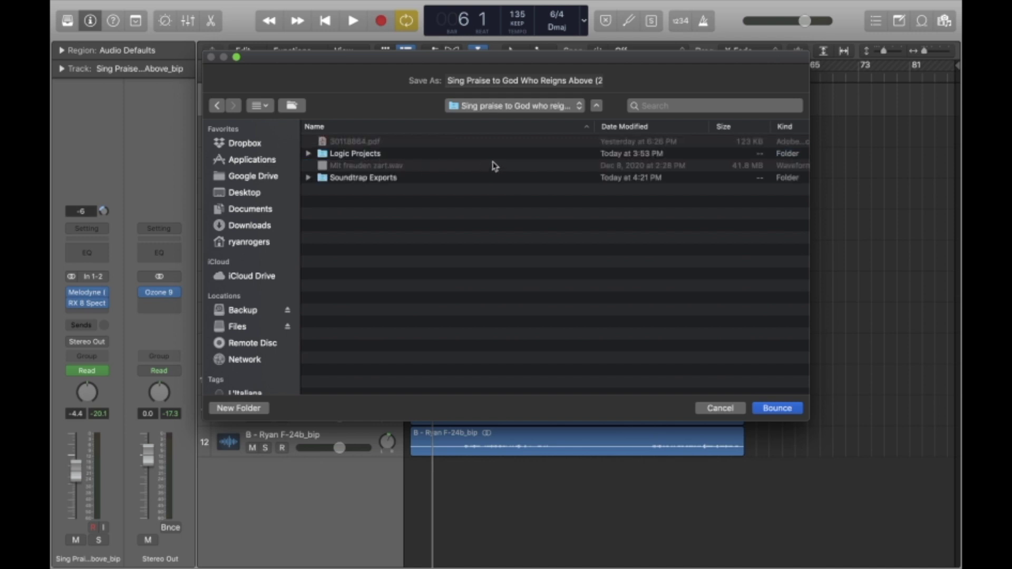
left_click(657, 7)
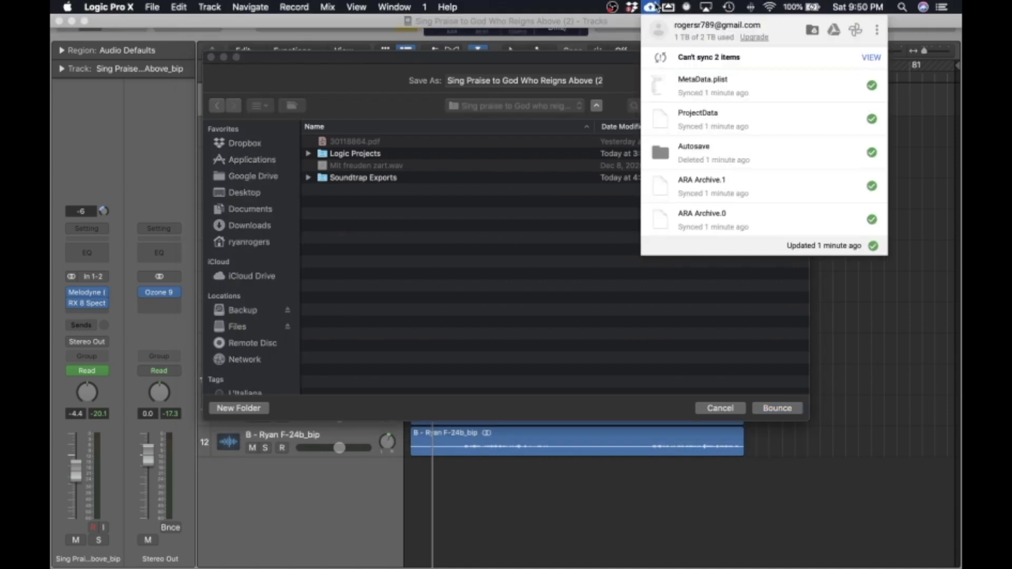
left_click(657, 7)
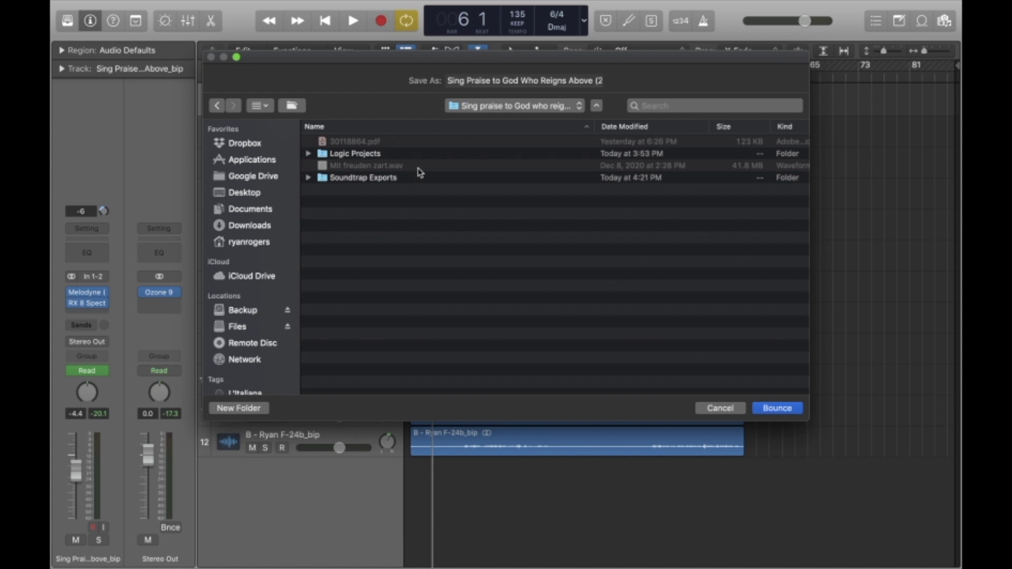
- Change the file name suffix from (2) to (Master) and start the bounce
left_click(599, 80)
key("Right")
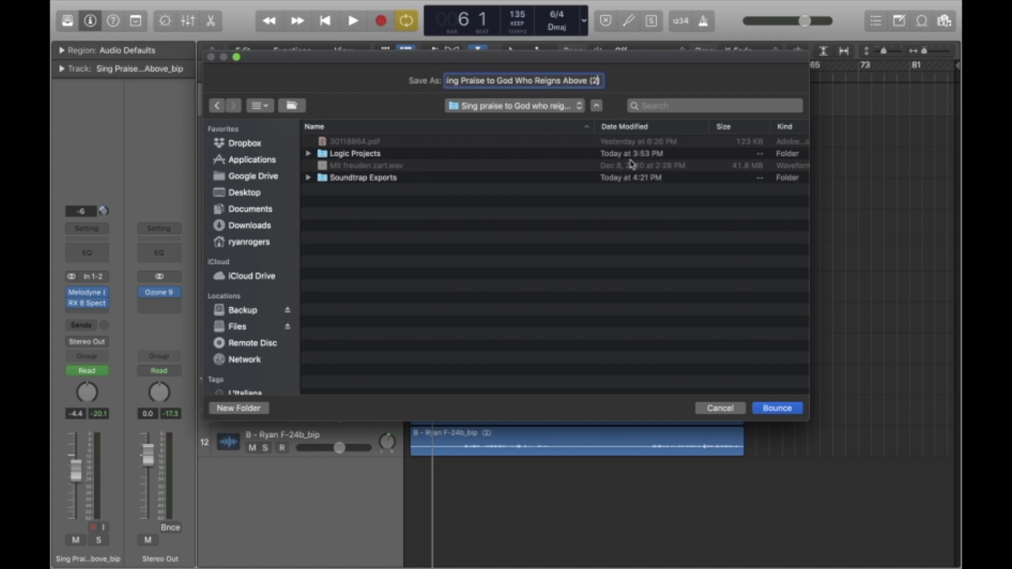
key("BackSpace")
key("BackSpace")
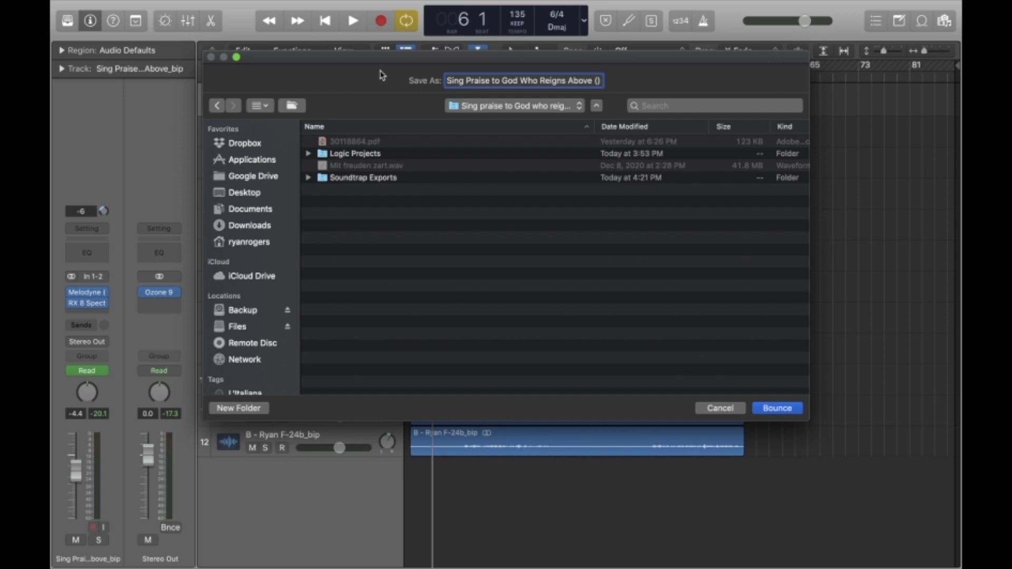
type("Master")
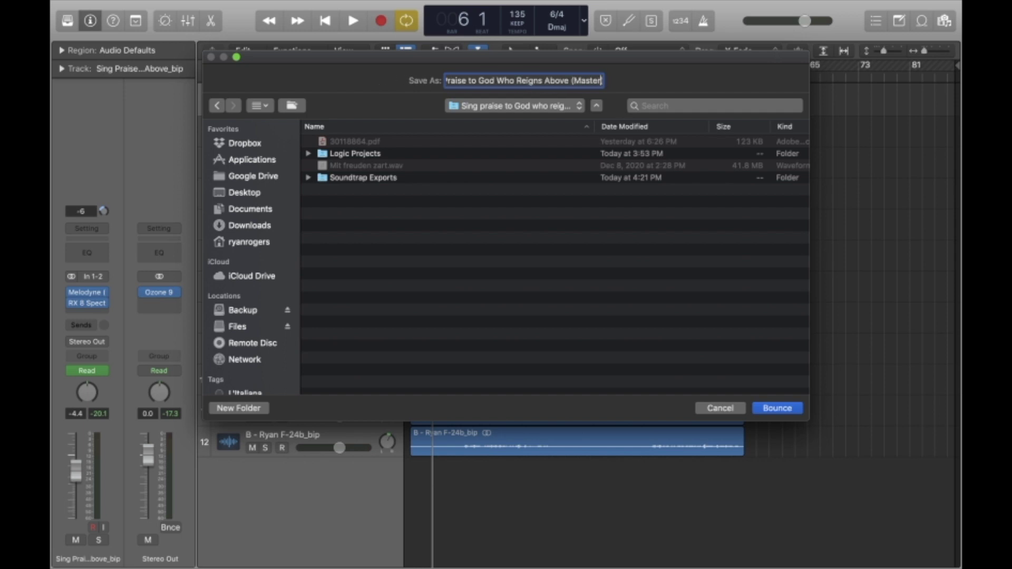
key("Return")
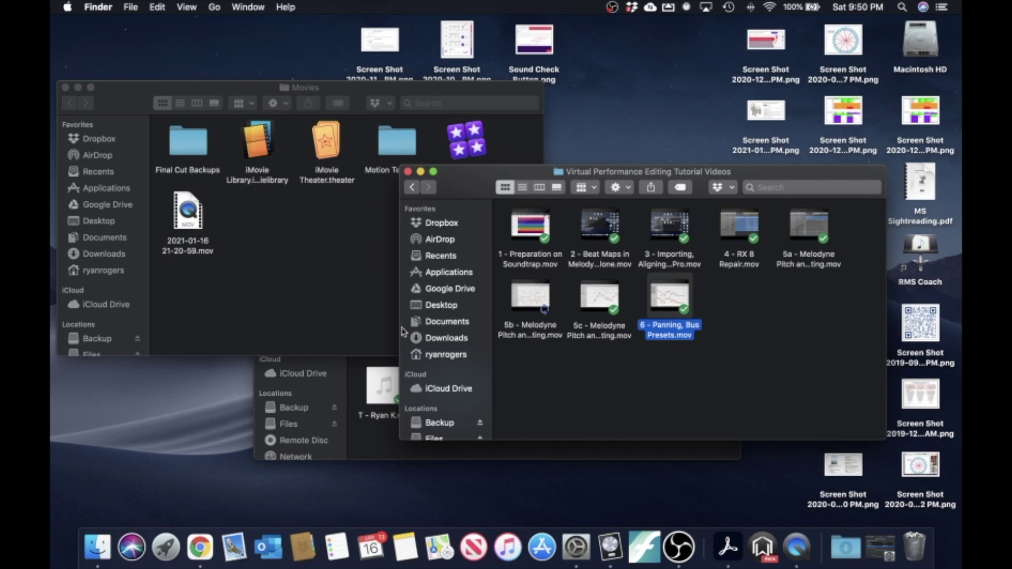
- In Finder, climb back to All Saints' Editing, then open 2021 Projects and January
left_click(267, 206)
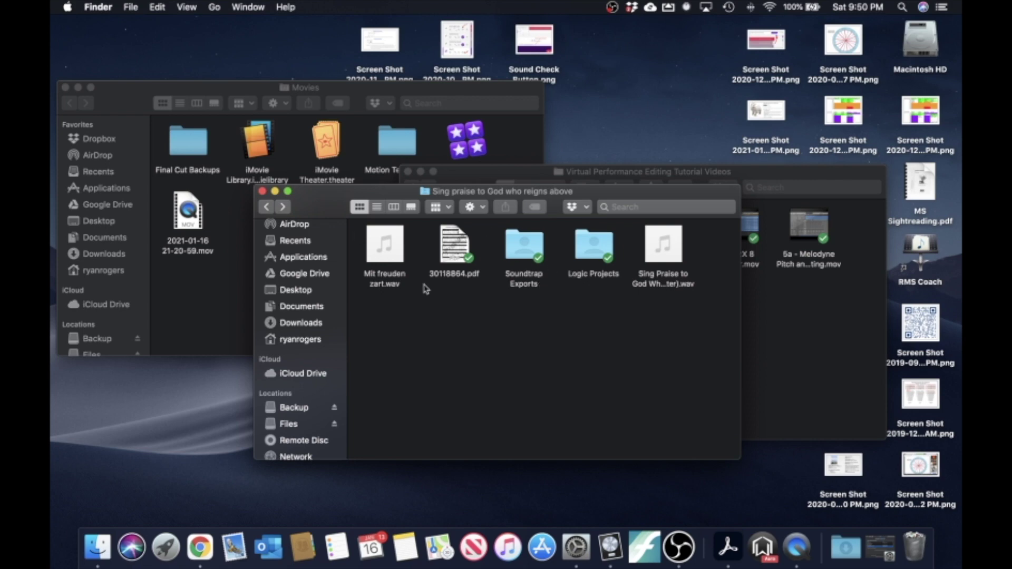
left_click(266, 208)
left_click(266, 208)
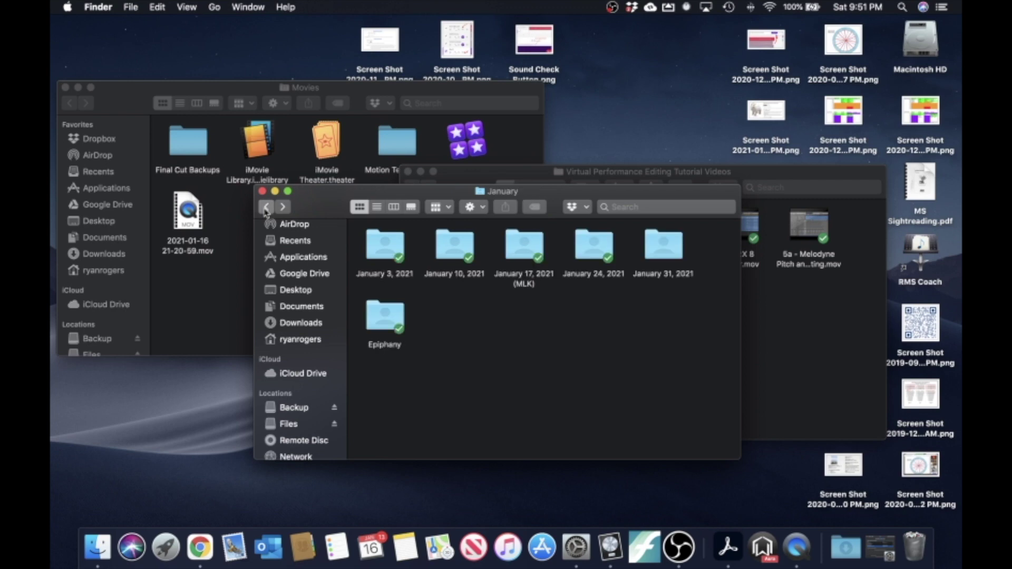
left_click(266, 208)
left_click(266, 208)
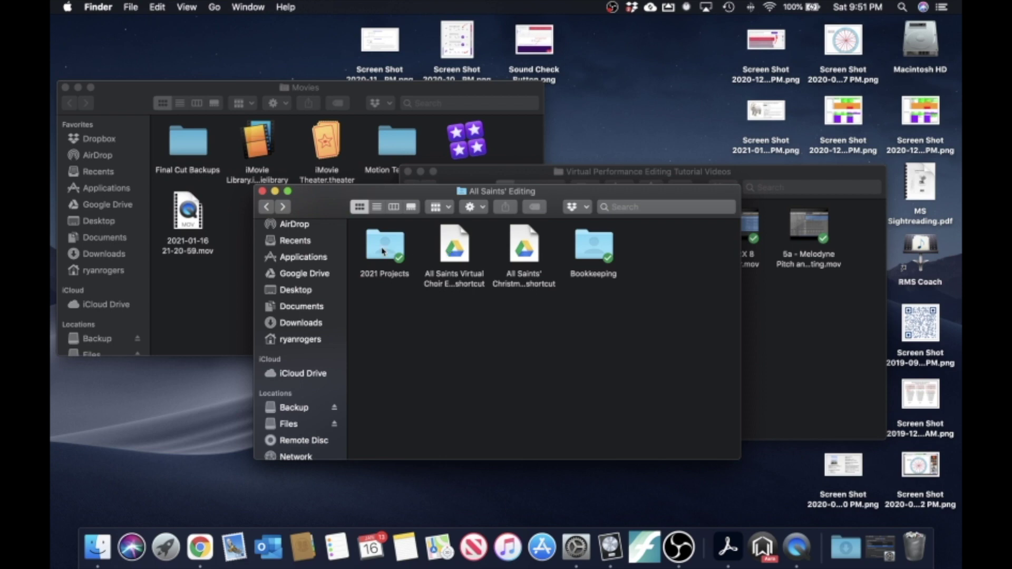
left_click(384, 251)
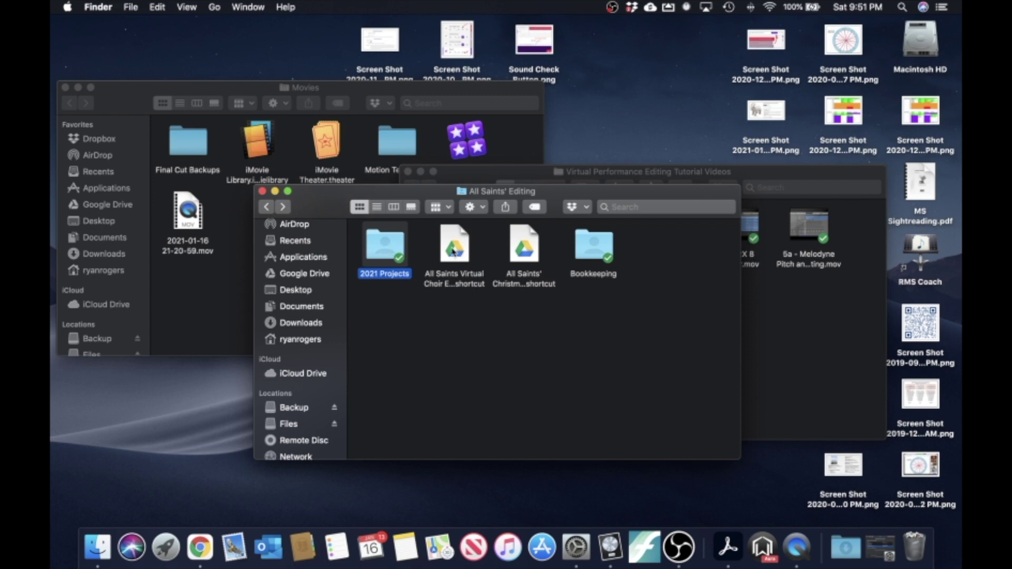
double_click(391, 255)
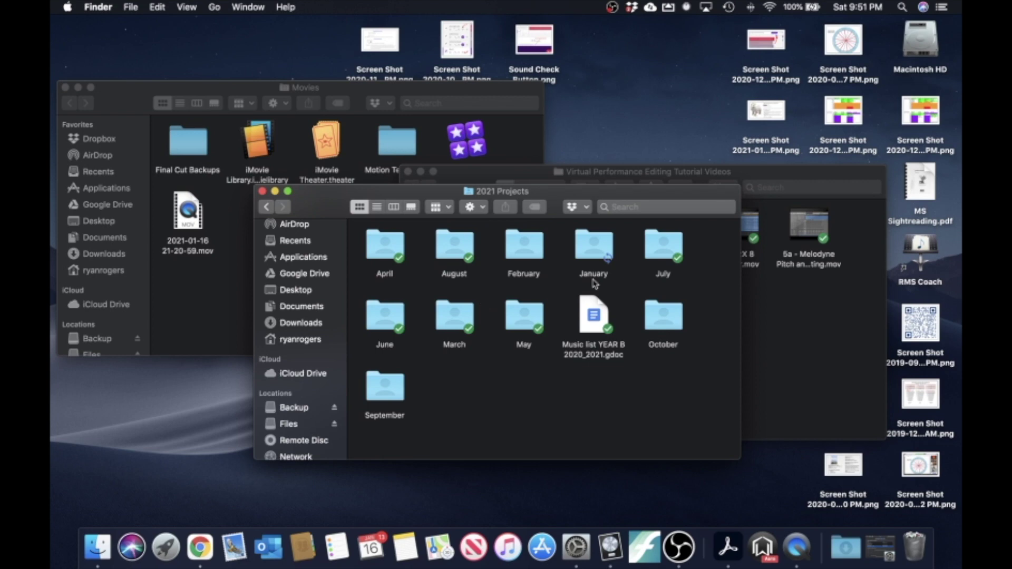
double_click(594, 250)
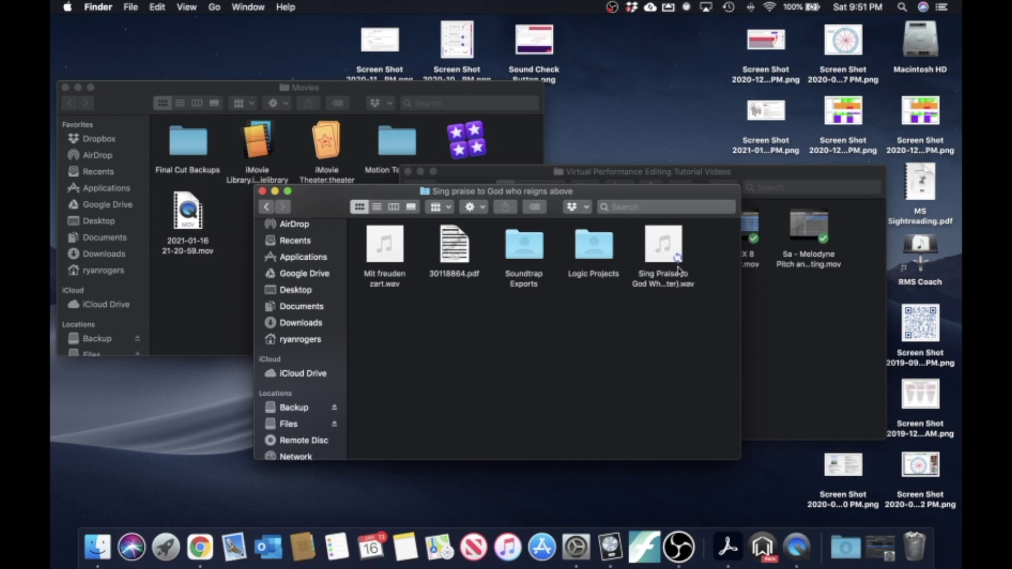
- Select the bounced Sing Praise master wav and confirm in Backup and Sync that it synced
left_click(652, 7)
left_click(675, 253)
left_click(675, 351)
left_click(663, 247)
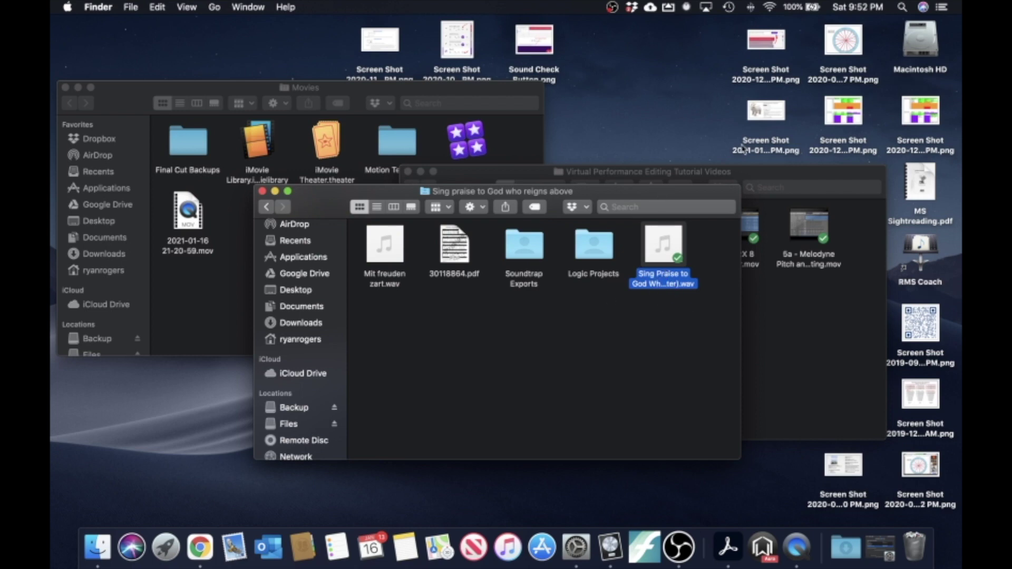
left_click(847, 7)
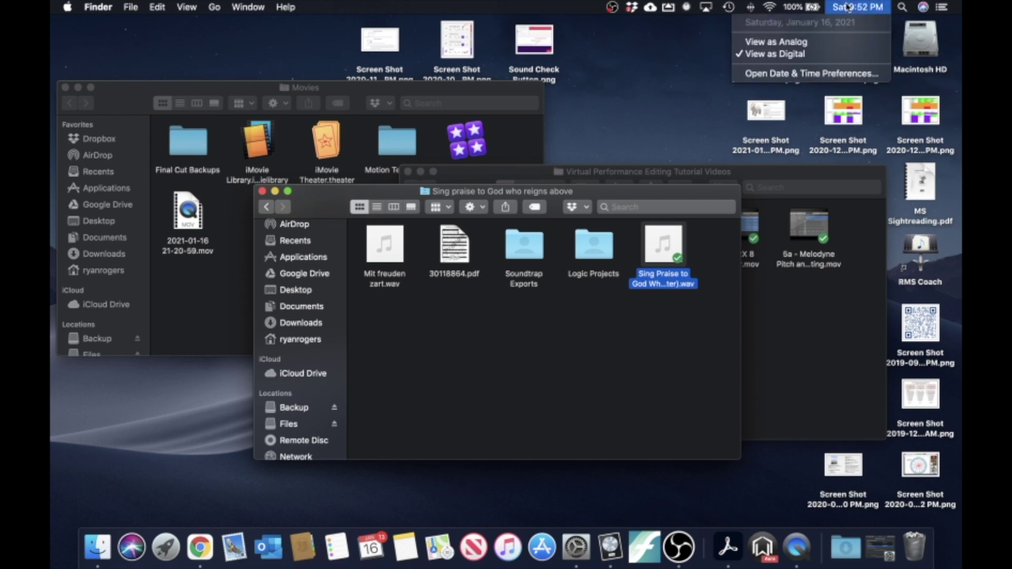
left_click(847, 7)
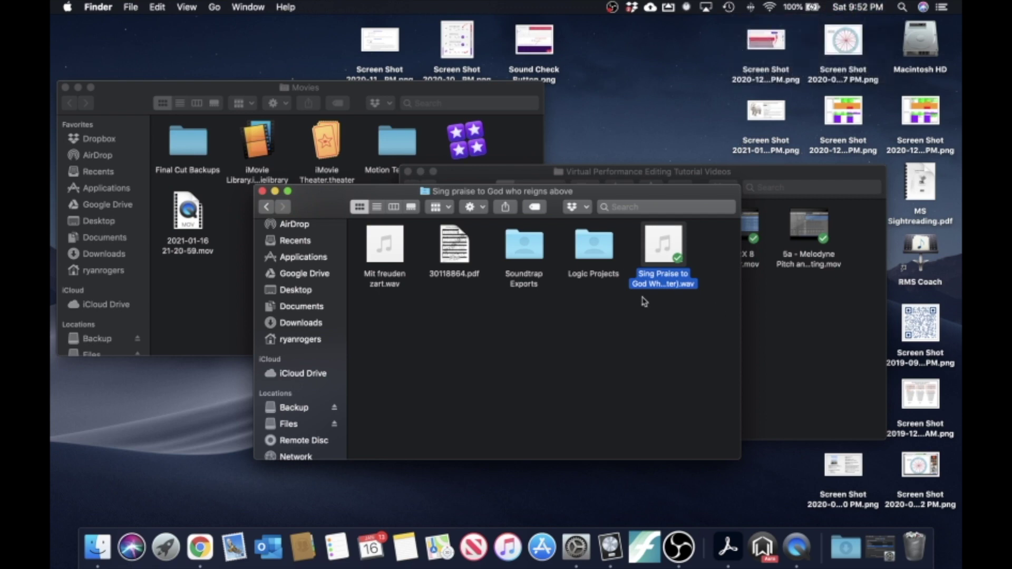
left_click(650, 8)
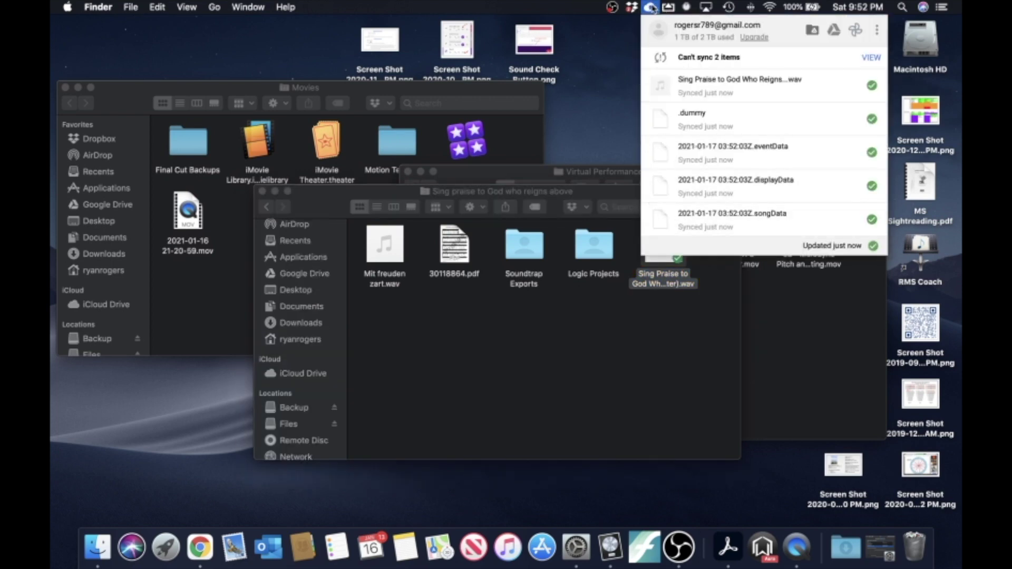
- View the master wav in Google Drive from its context menu, then close the Drive preview
left_click(652, 7)
right_click(672, 255)
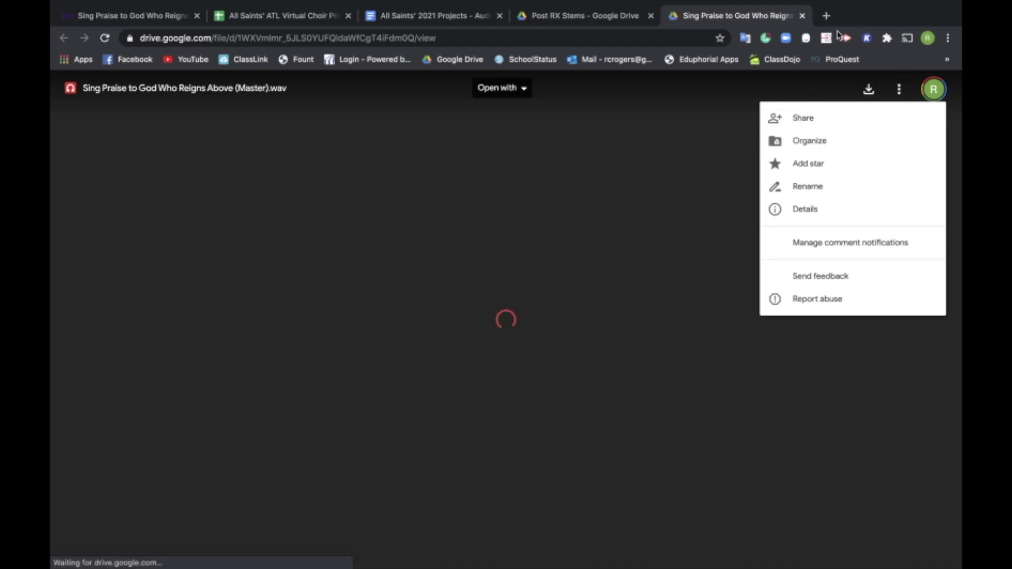
left_click(802, 16)
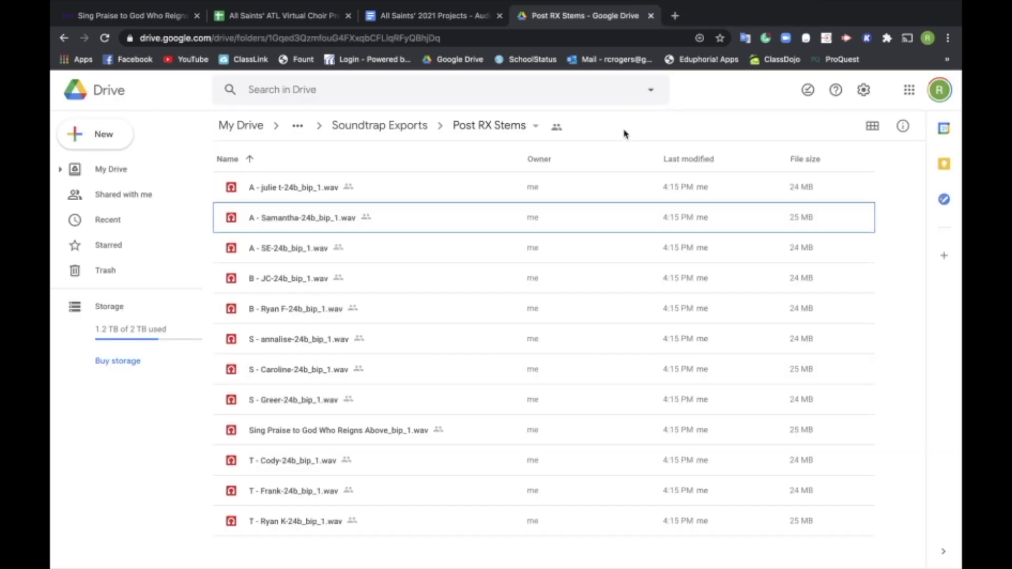
key("super+h")
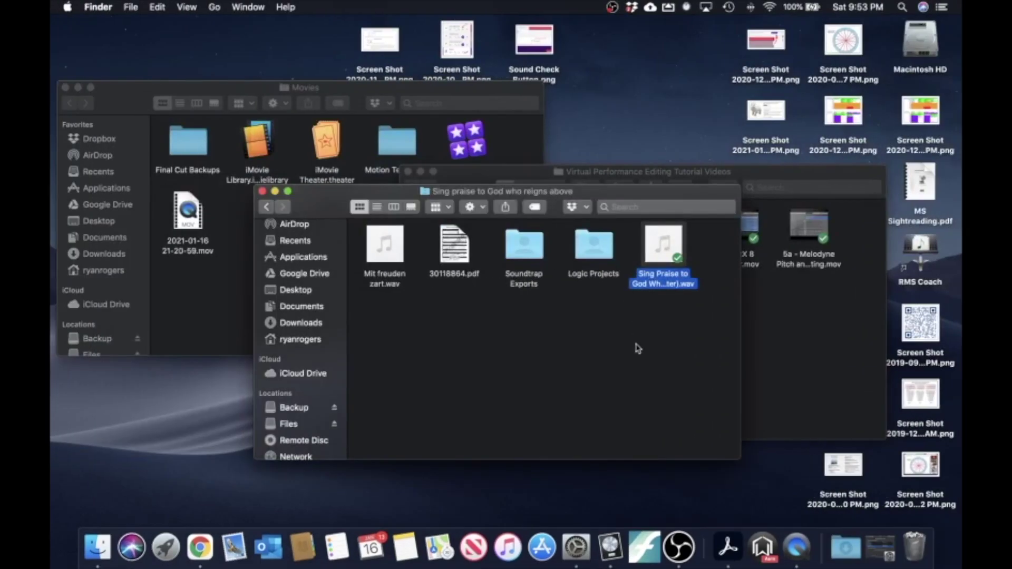